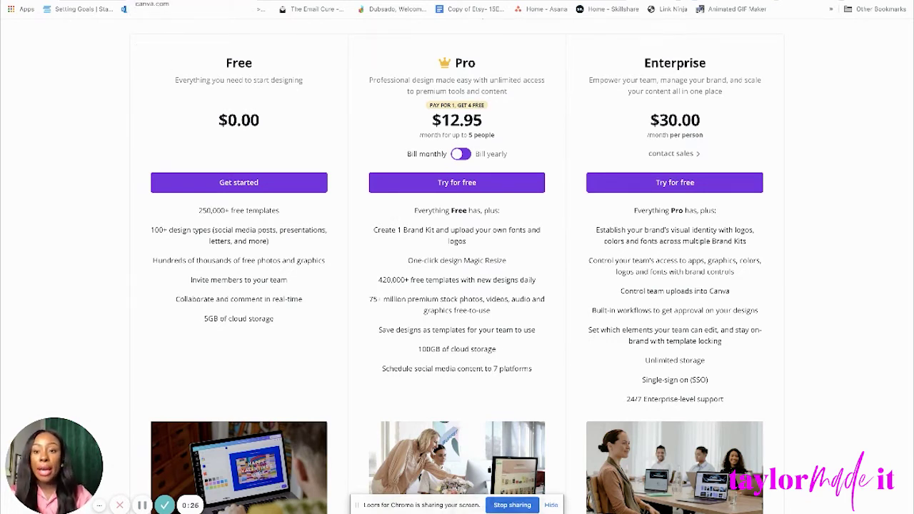
Search templates for 'logo' and create a blank Logo design.
{"action": "key", "text": "ctrl+Tab"}
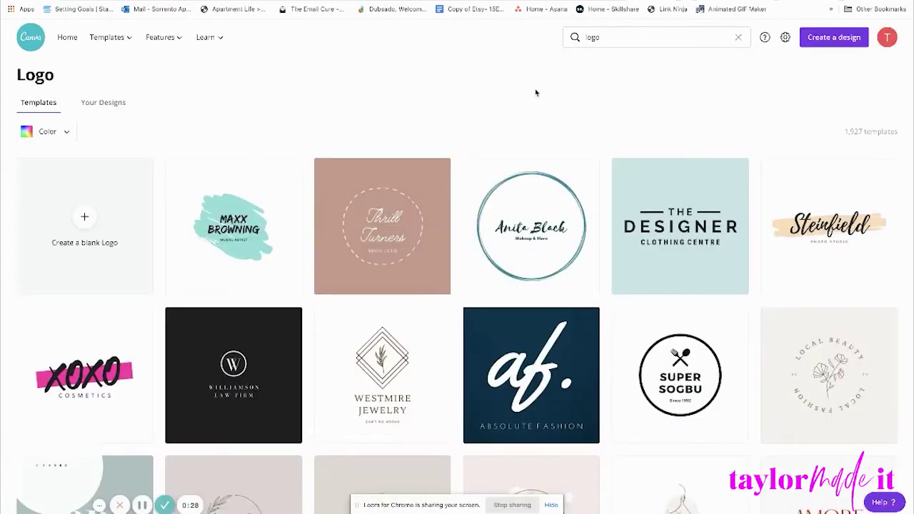
{"action": "left_click", "coordinate": [739, 37]}
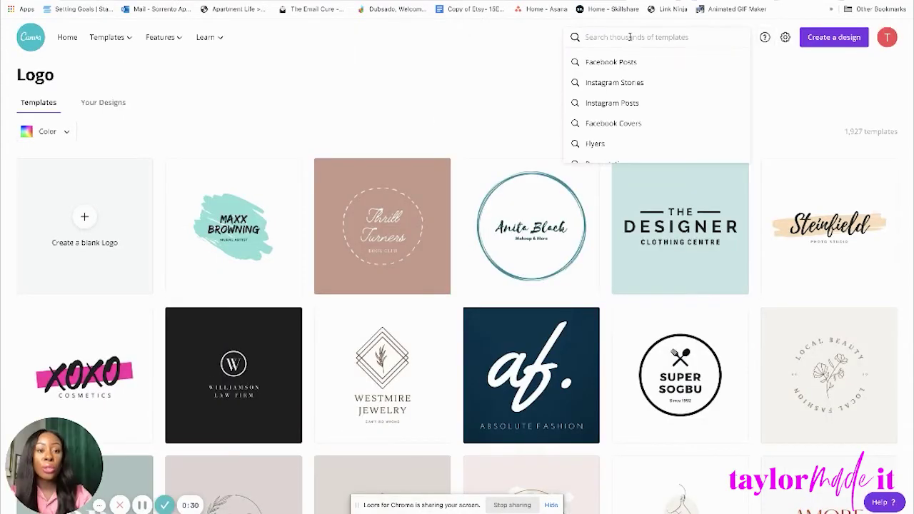
{"action": "type", "text": "logo"}
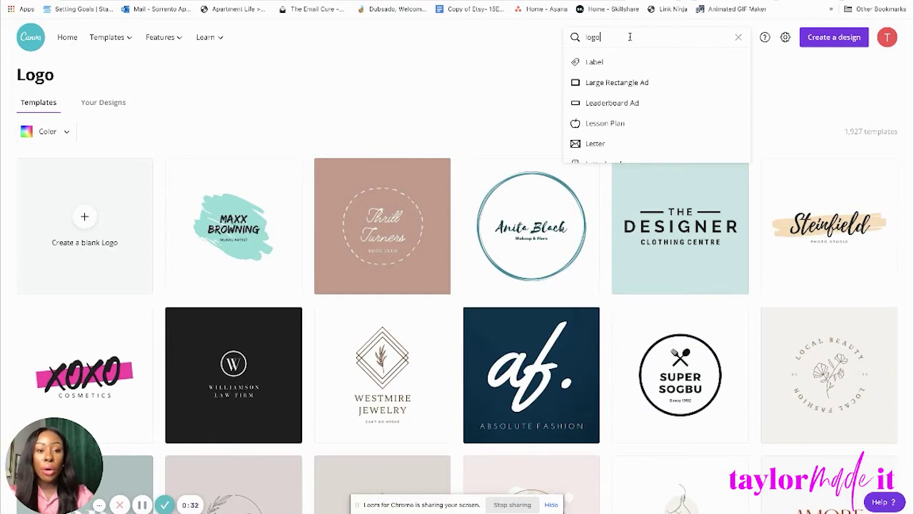
{"action": "left_click", "coordinate": [626, 69]}
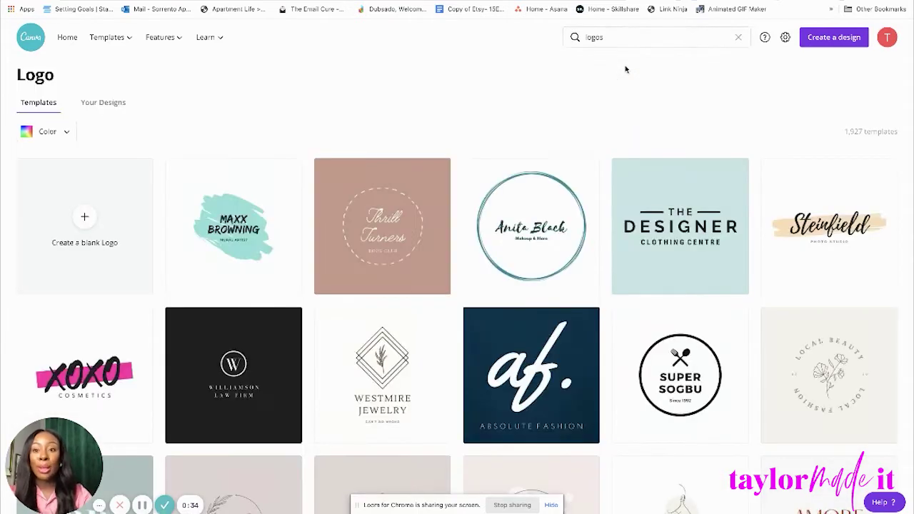
{"action": "left_click", "coordinate": [84, 218]}
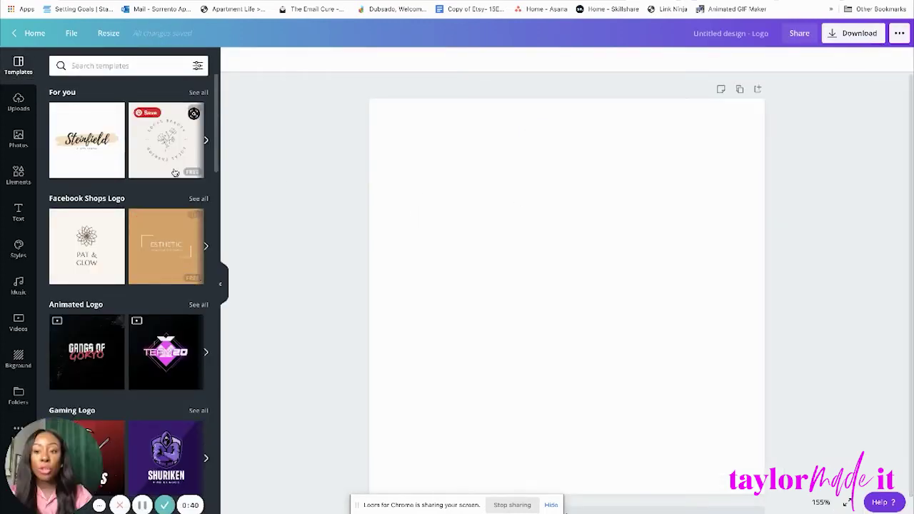
Apply the Sailor and Bright Fashion Logo template to the blank logo.
{"action": "scroll", "coordinate": [170, 306], "scroll_direction": "down", "scroll_amount": 2}
{"action": "scroll", "coordinate": [169, 305], "scroll_direction": "down", "scroll_amount": 5}
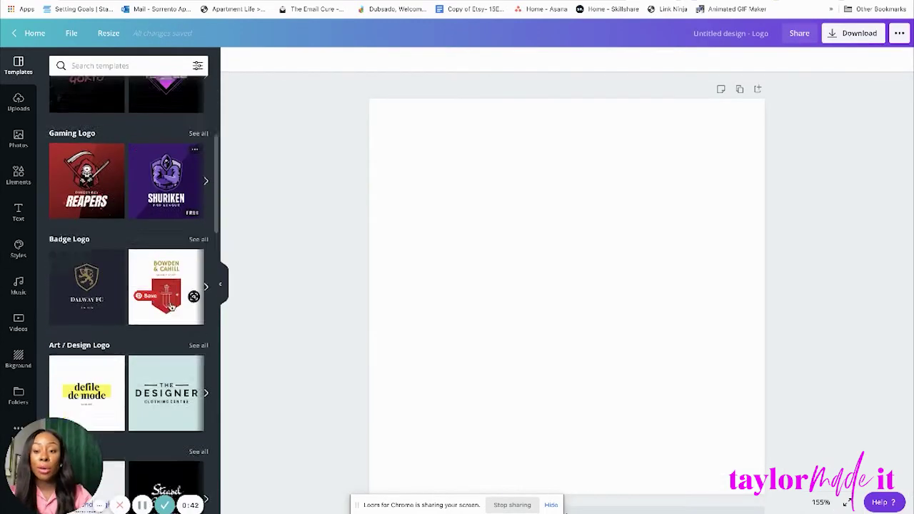
{"action": "scroll", "coordinate": [171, 307], "scroll_direction": "down", "scroll_amount": 2}
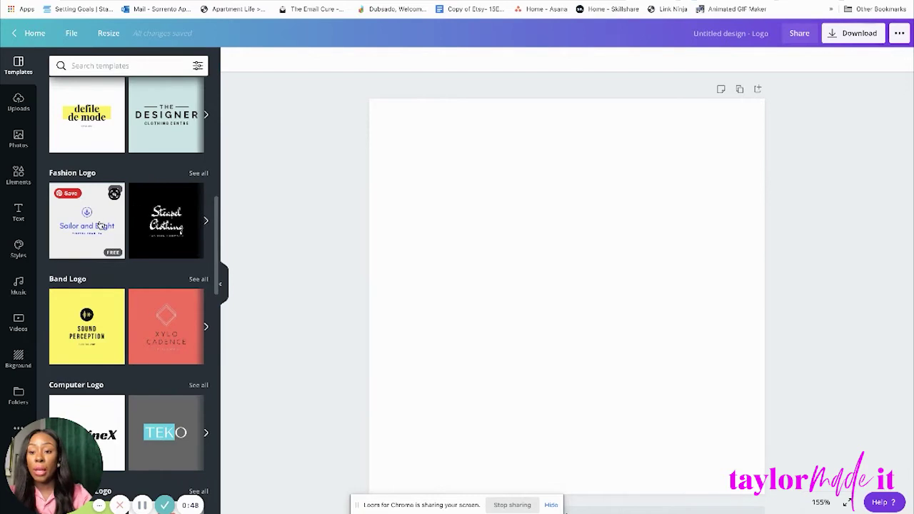
{"action": "left_click", "coordinate": [100, 225]}
Add the featured flower bouquet element, shrink it and place it above the anchor.
{"action": "left_click", "coordinate": [710, 315]}
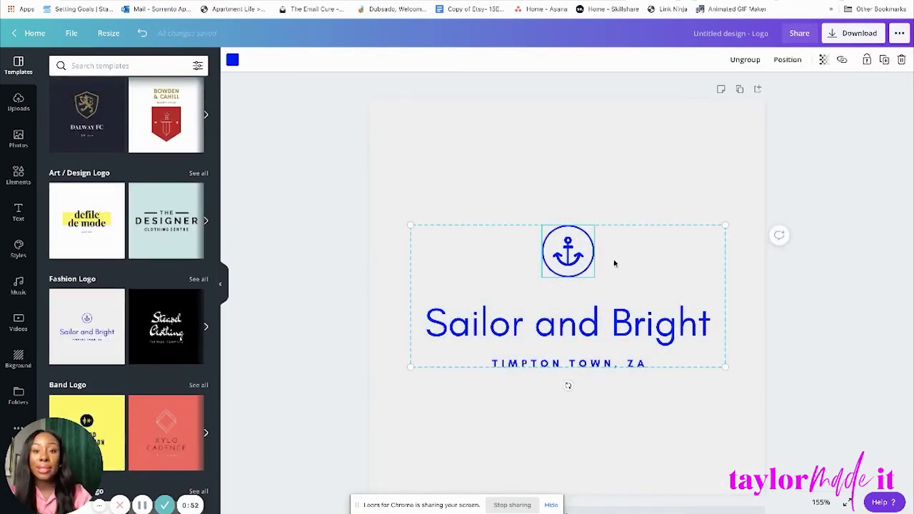
{"action": "scroll", "coordinate": [632, 311], "scroll_direction": "down", "scroll_amount": 1}
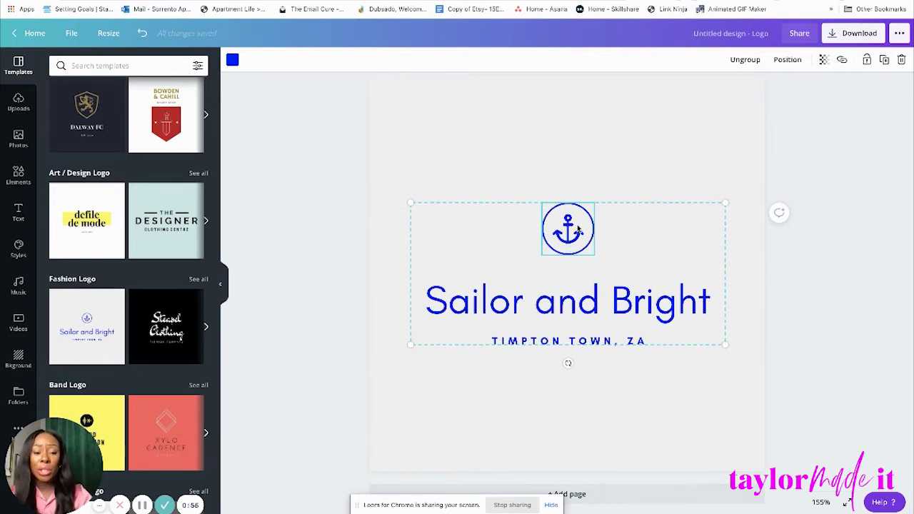
{"action": "left_click", "coordinate": [19, 174]}
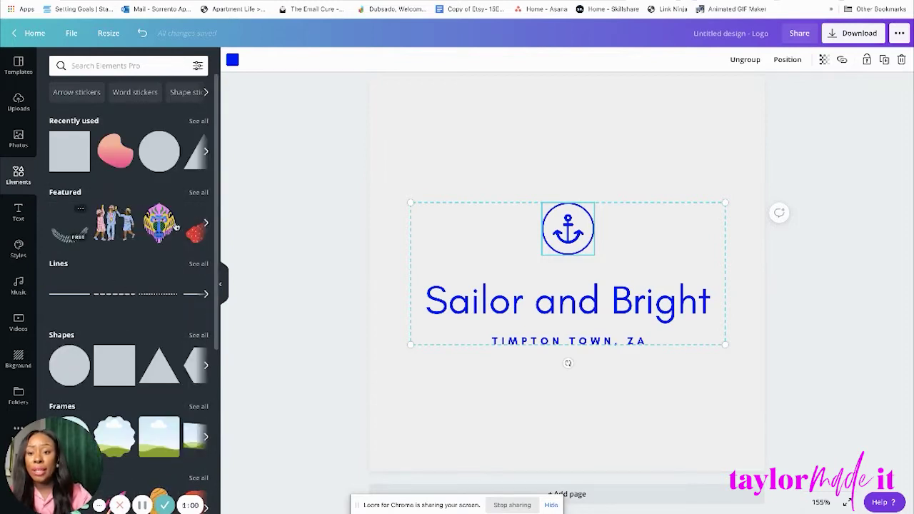
{"action": "left_click", "coordinate": [199, 192]}
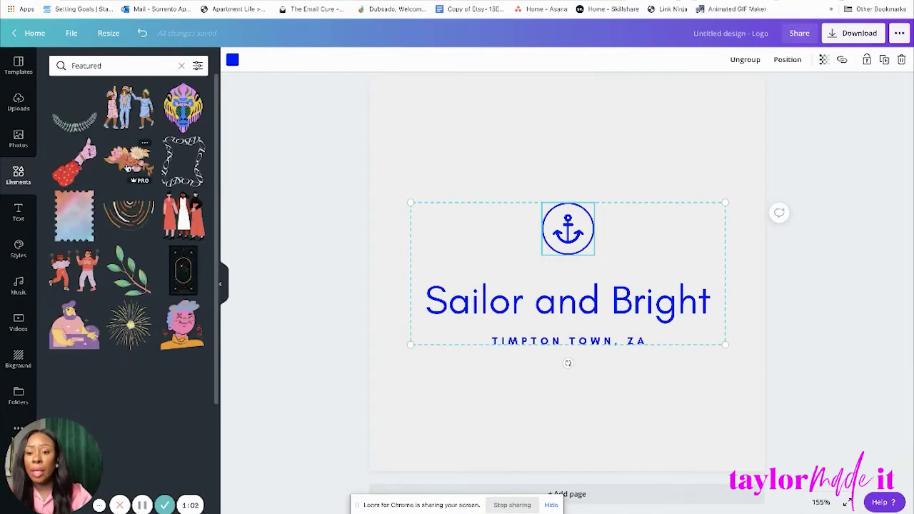
{"action": "left_click", "coordinate": [129, 167]}
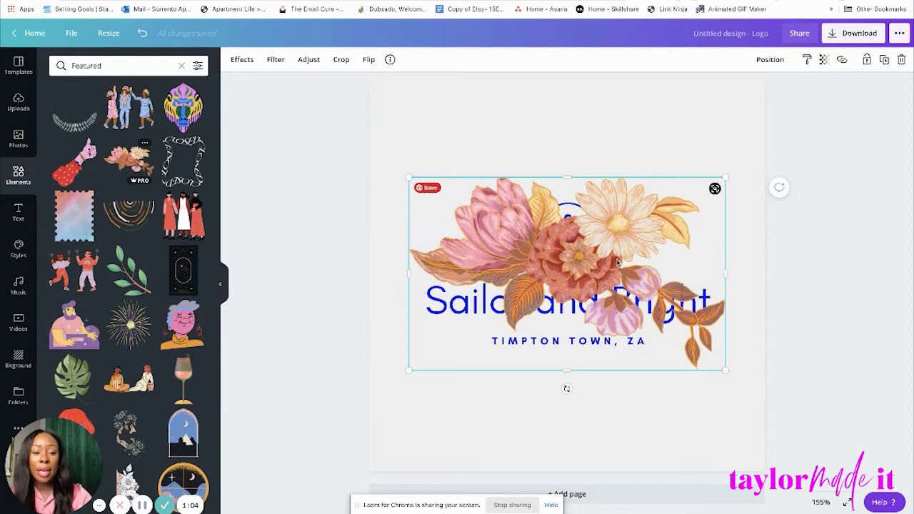
{"action": "left_click_drag", "start_coordinate": [557, 321], "coordinate": [549, 243]}
{"action": "left_click_drag", "start_coordinate": [705, 294], "coordinate": [566, 167]}
Ungroup the logo and delete the circle and anchor emblem.
{"action": "left_click", "coordinate": [569, 248]}
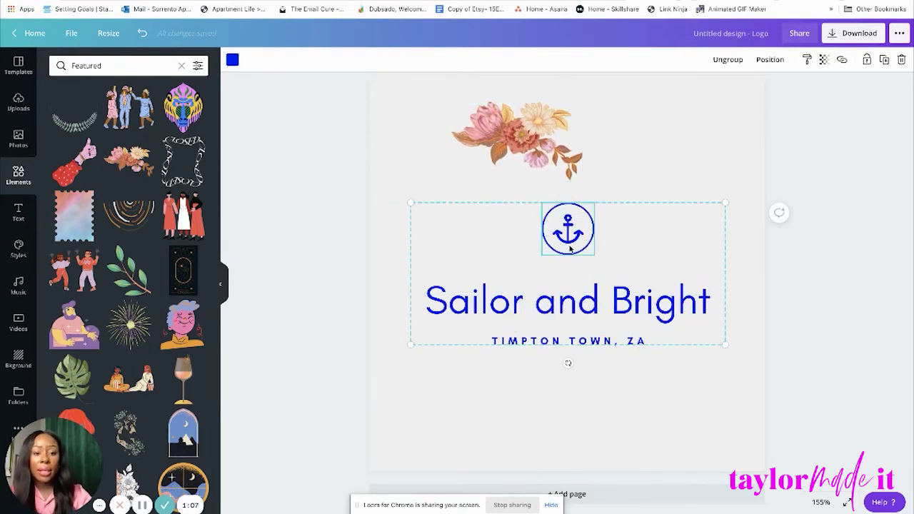
{"action": "left_click", "coordinate": [724, 59]}
{"action": "left_click", "coordinate": [656, 147]}
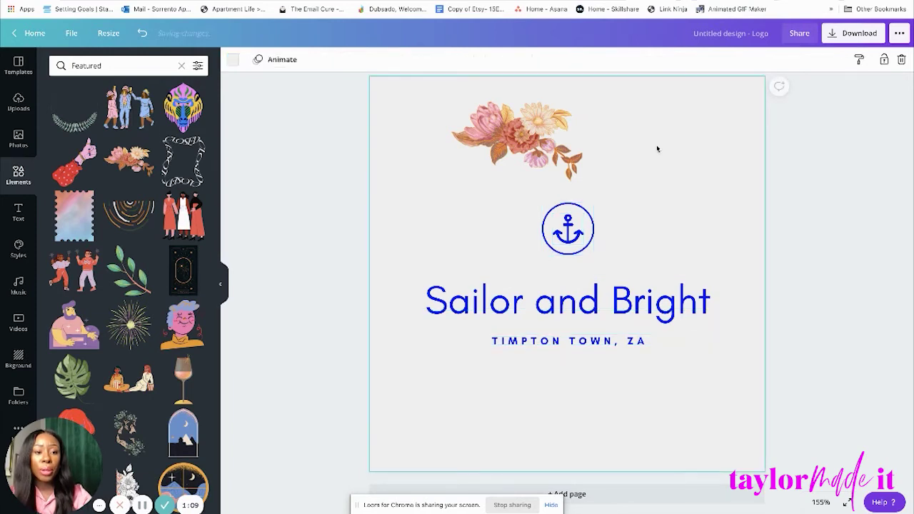
{"action": "left_click", "coordinate": [567, 228]}
{"action": "left_click", "coordinate": [902, 59]}
{"action": "left_click", "coordinate": [571, 227]}
{"action": "key", "text": "Delete"}
Move the bouquet just above Sailor and Bright and select the title text's colour.
{"action": "left_click_drag", "start_coordinate": [518, 139], "coordinate": [558, 237]}
{"action": "left_click", "coordinate": [645, 262]}
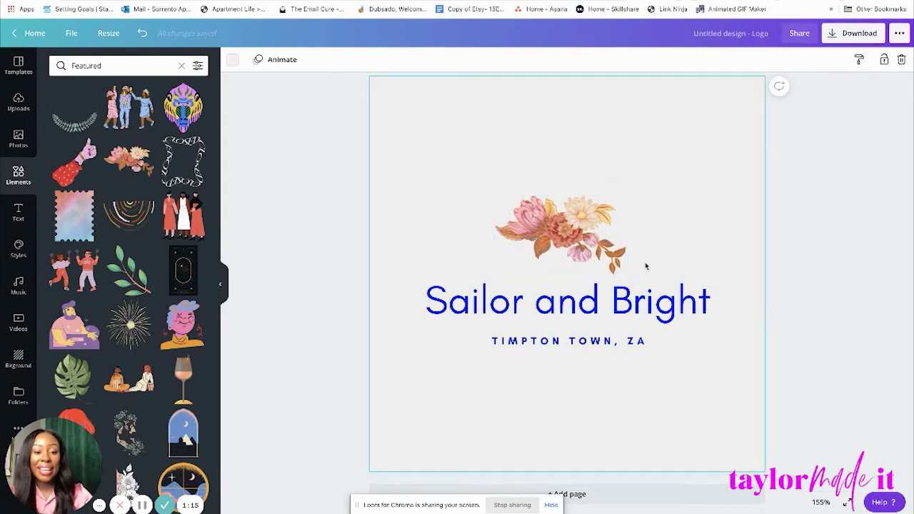
{"action": "left_click", "coordinate": [633, 316]}
{"action": "left_click", "coordinate": [366, 61]}
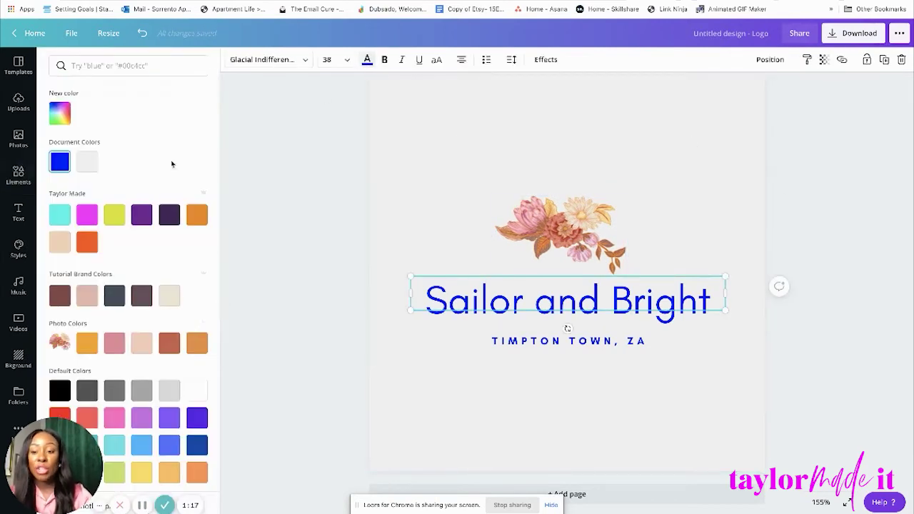
Keep the Sailor and Bright title in the blue document colour and close the colour panel.
{"action": "left_click", "coordinate": [88, 162]}
{"action": "left_click", "coordinate": [60, 162]}
{"action": "left_click", "coordinate": [288, 198]}
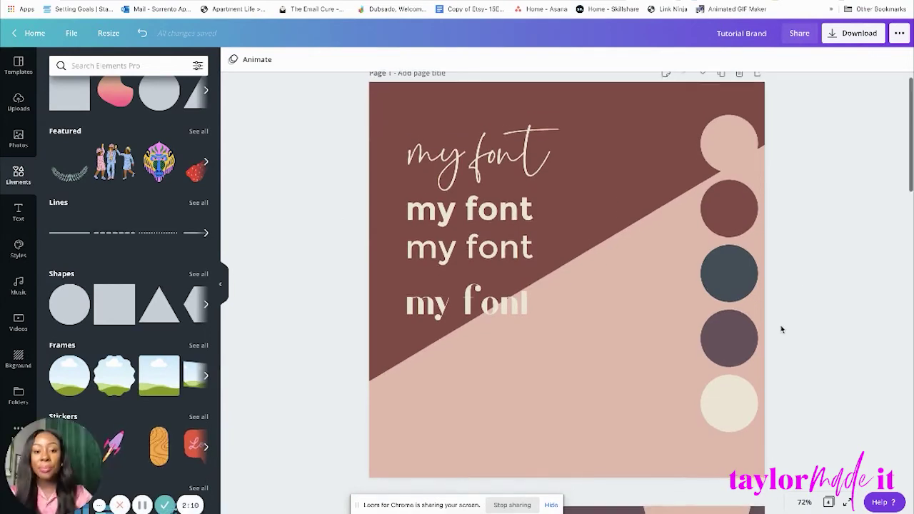
{"action": "scroll", "coordinate": [781, 329], "scroll_direction": "up", "scroll_amount": 2}
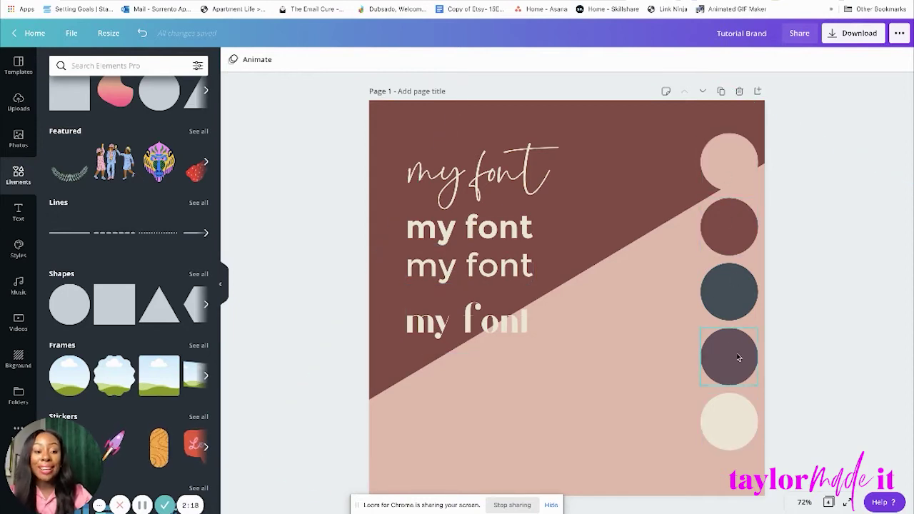
{"action": "scroll", "coordinate": [744, 401], "scroll_direction": "down", "scroll_amount": 2}
{"action": "scroll", "coordinate": [745, 400], "scroll_direction": "down", "scroll_amount": 3}
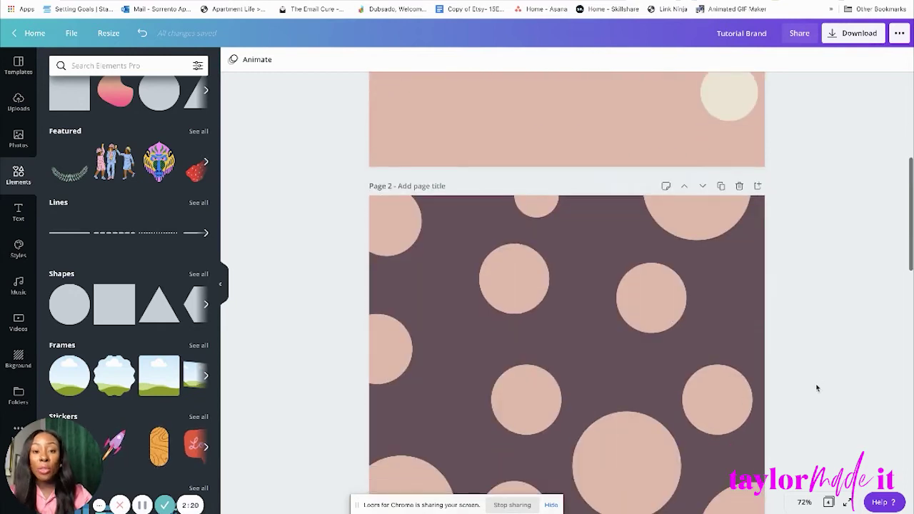
{"action": "scroll", "coordinate": [816, 388], "scroll_direction": "down", "scroll_amount": 1}
{"action": "scroll", "coordinate": [817, 387], "scroll_direction": "down", "scroll_amount": 1}
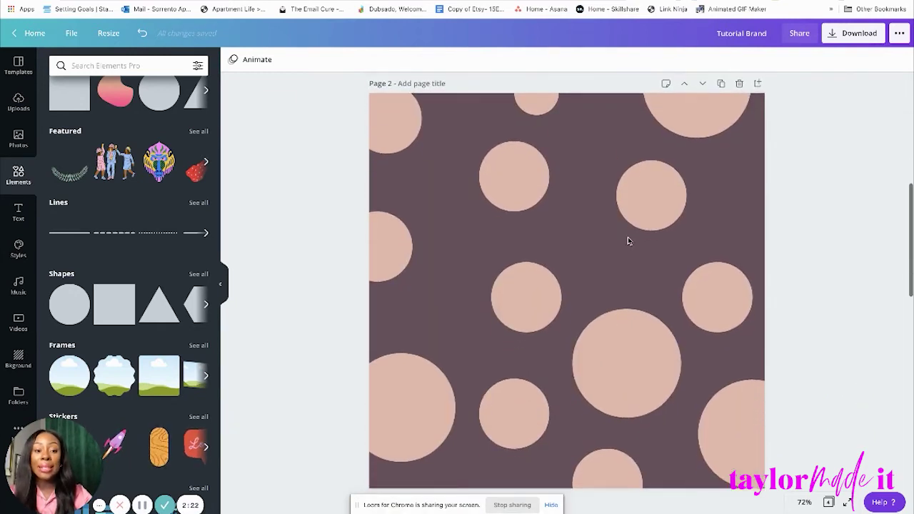
{"action": "scroll", "coordinate": [800, 335], "scroll_direction": "down", "scroll_amount": 7}
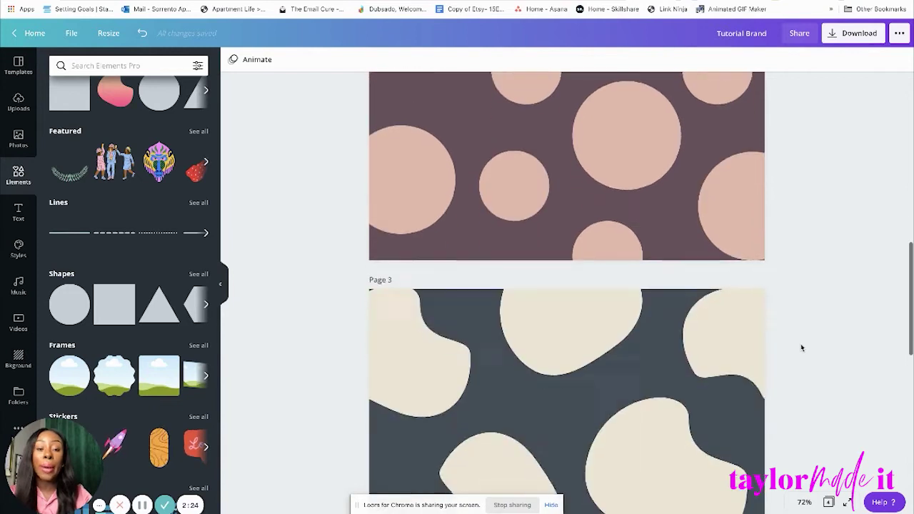
{"action": "scroll", "coordinate": [801, 348], "scroll_direction": "down", "scroll_amount": 5}
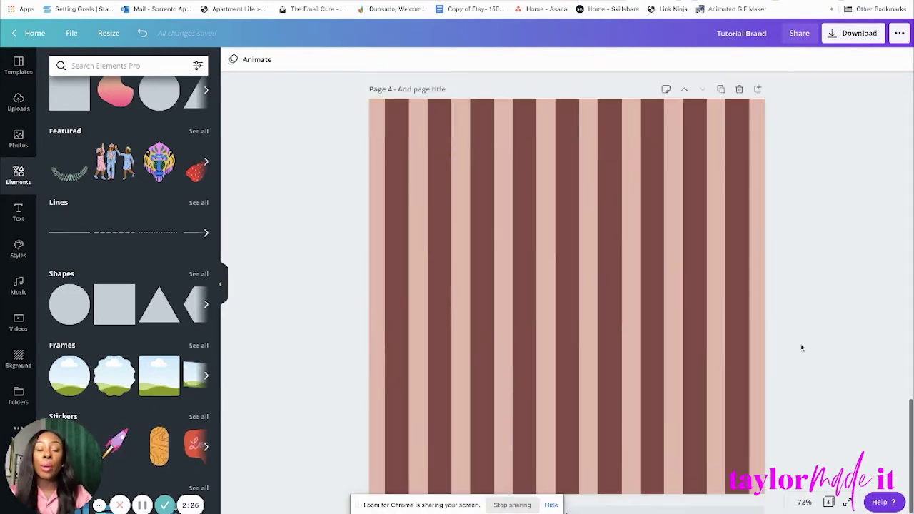
{"action": "scroll", "coordinate": [801, 348], "scroll_direction": "up", "scroll_amount": 12}
{"action": "scroll", "coordinate": [802, 347], "scroll_direction": "up", "scroll_amount": 7}
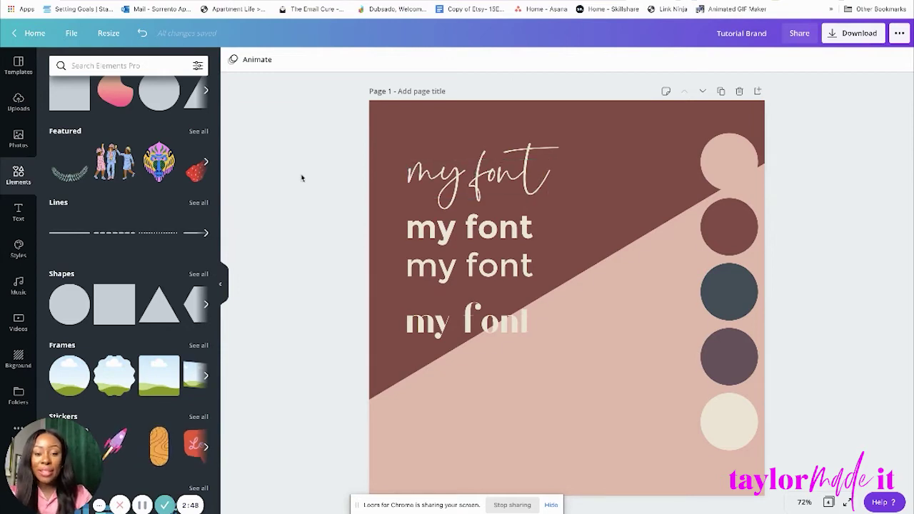
{"action": "scroll", "coordinate": [302, 177], "scroll_direction": "down", "scroll_amount": 1}
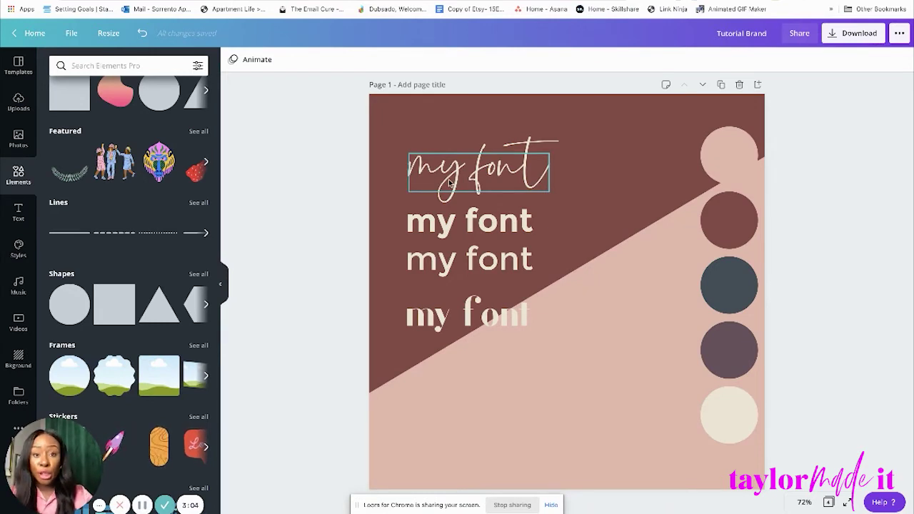
Nudge the script 'my font' line slightly, then duplicate the font-sample page as page 2.
{"action": "mouse_move", "coordinate": [461, 178]}
{"action": "left_mouse_down"}
{"action": "mouse_move", "coordinate": [527, 167]}
{"action": "mouse_move", "coordinate": [531, 176]}
{"action": "mouse_move", "coordinate": [462, 188]}
{"action": "left_mouse_up"}
{"action": "scroll", "coordinate": [519, 180], "scroll_direction": "down", "scroll_amount": 1}
{"action": "scroll", "coordinate": [519, 180], "scroll_direction": "up", "scroll_amount": 1}
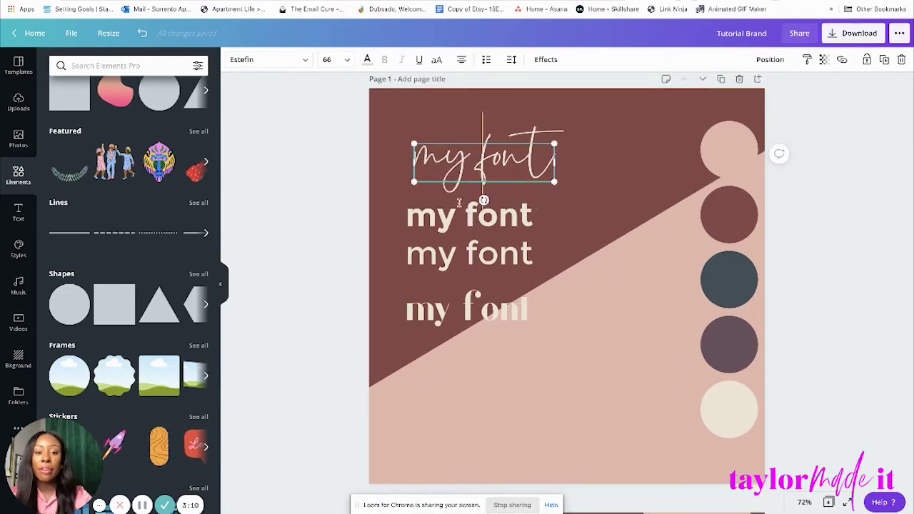
{"action": "left_click", "coordinate": [428, 197]}
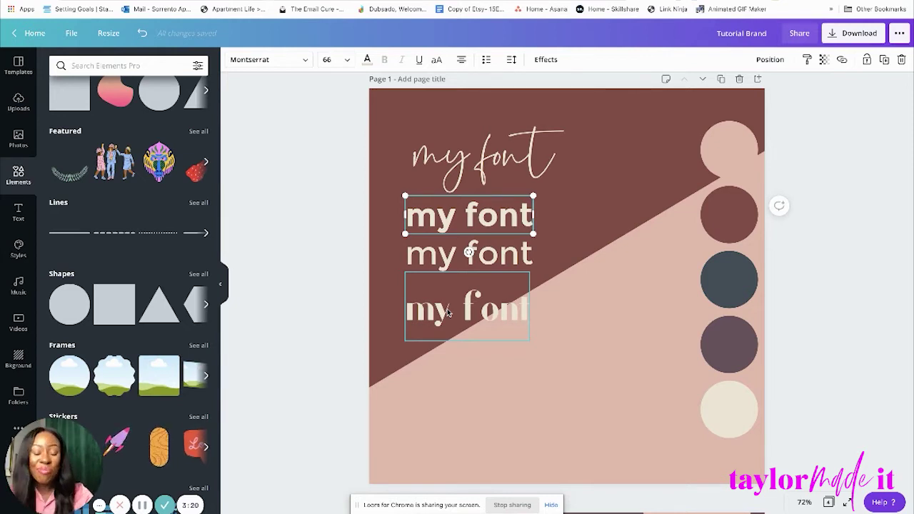
{"action": "left_click", "coordinate": [447, 309]}
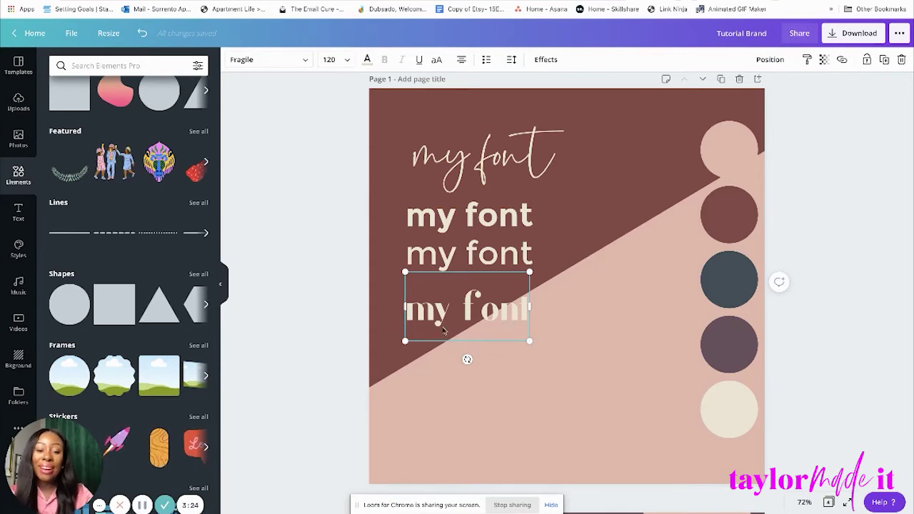
{"action": "scroll", "coordinate": [811, 221], "scroll_direction": "down", "scroll_amount": 3}
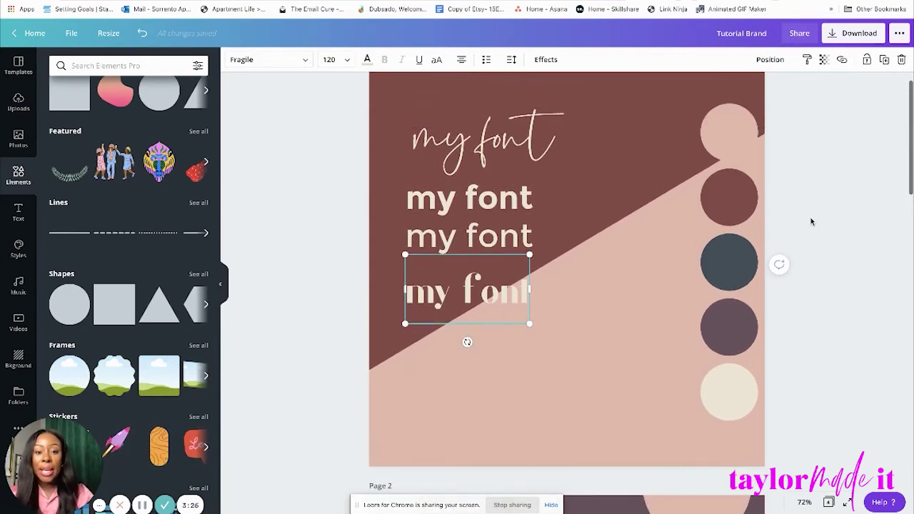
{"action": "scroll", "coordinate": [811, 221], "scroll_direction": "up", "scroll_amount": 3}
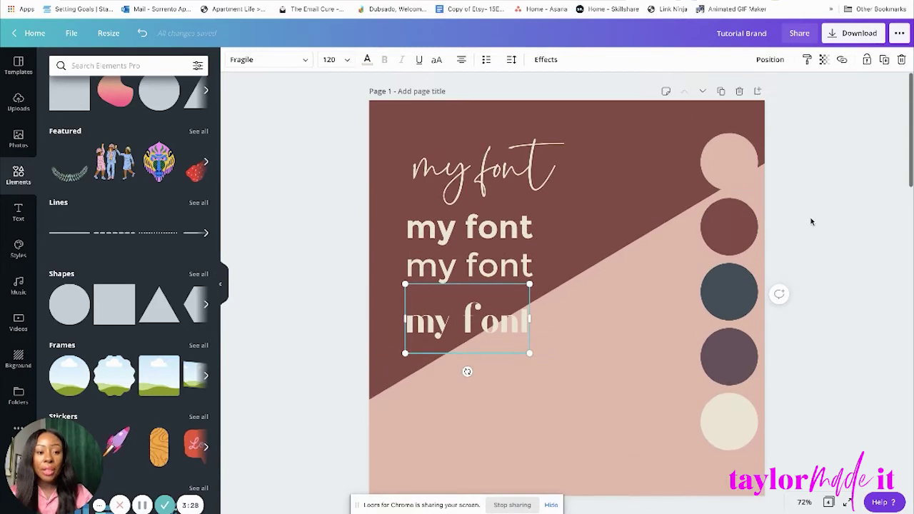
{"action": "left_click", "coordinate": [720, 91]}
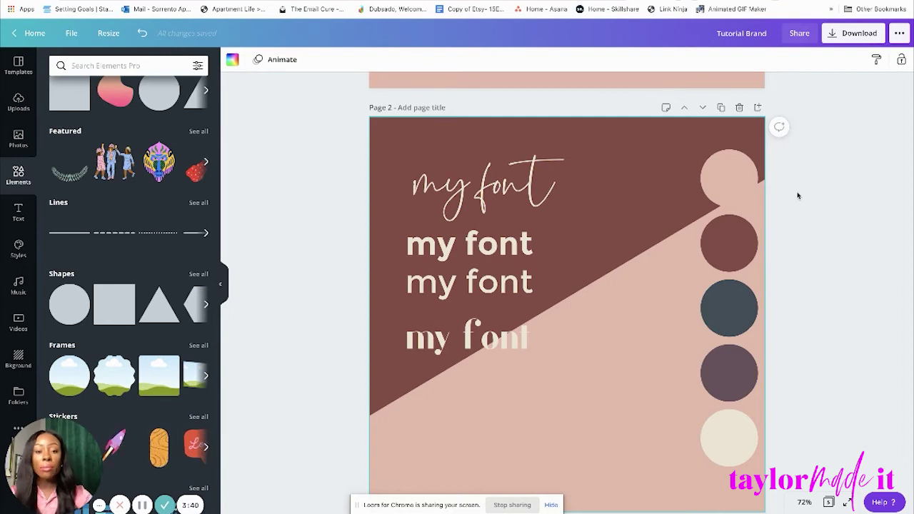
Scroll the canvas down until Page 2's brand board sits at the top.
{"action": "scroll", "coordinate": [805, 211], "scroll_direction": "down", "scroll_amount": 1}
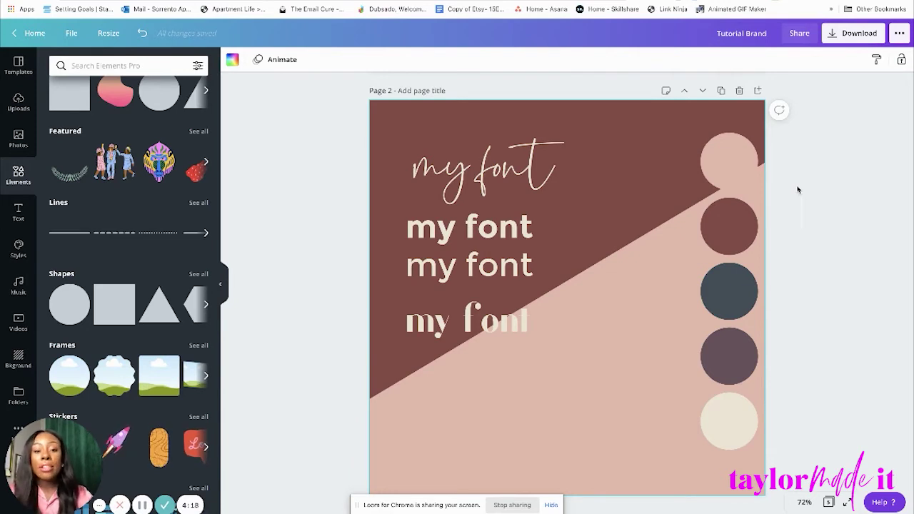
{"action": "scroll", "coordinate": [619, 212], "scroll_direction": "down", "scroll_amount": 1}
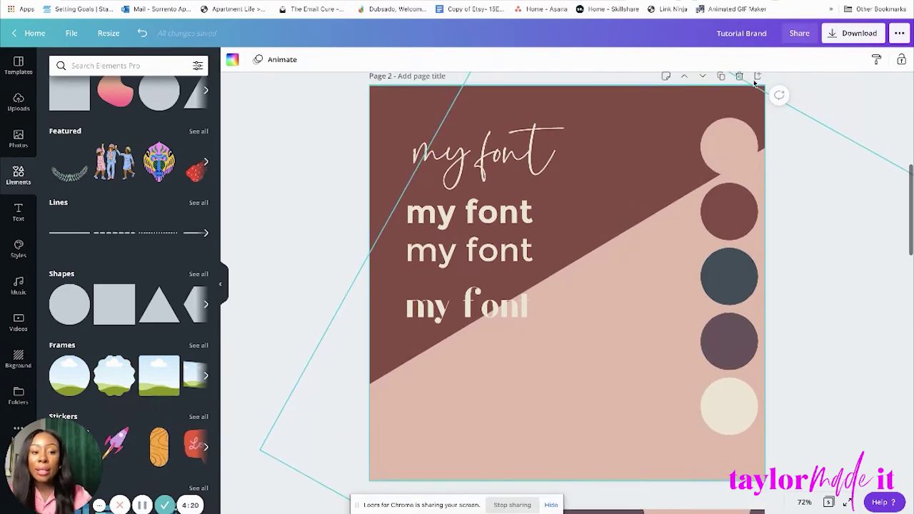
{"action": "scroll", "coordinate": [826, 143], "scroll_direction": "up", "scroll_amount": 5}
{"action": "scroll", "coordinate": [826, 147], "scroll_direction": "down", "scroll_amount": 4}
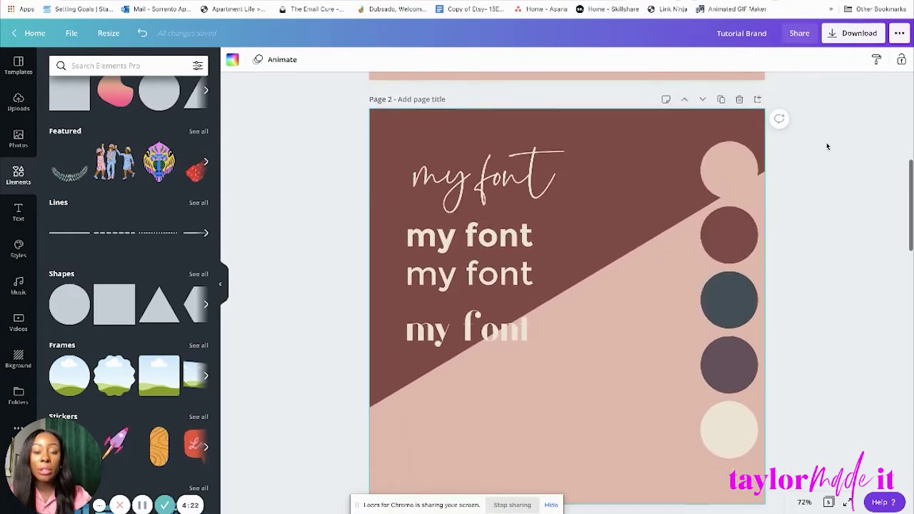
Replace the script 'my font' sample with the person's first and last name.
{"action": "left_click", "coordinate": [490, 173]}
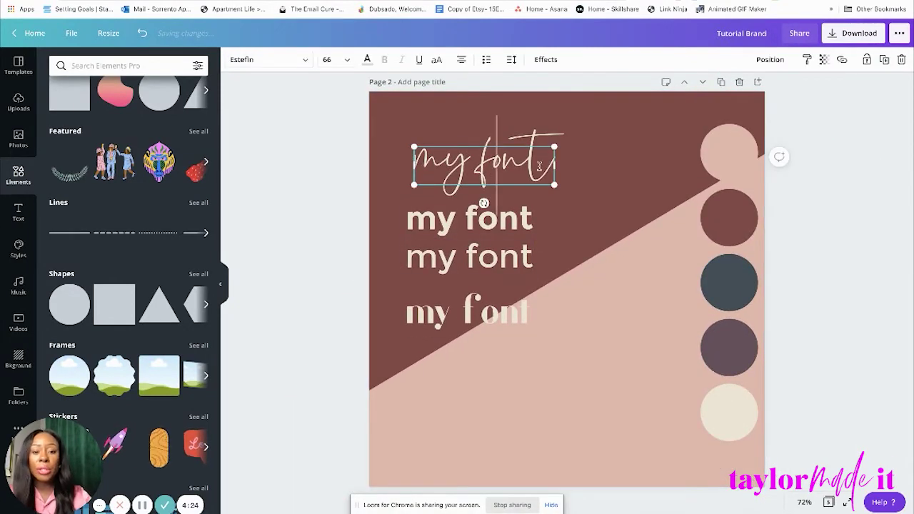
{"action": "key", "text": "ctrl+a"}
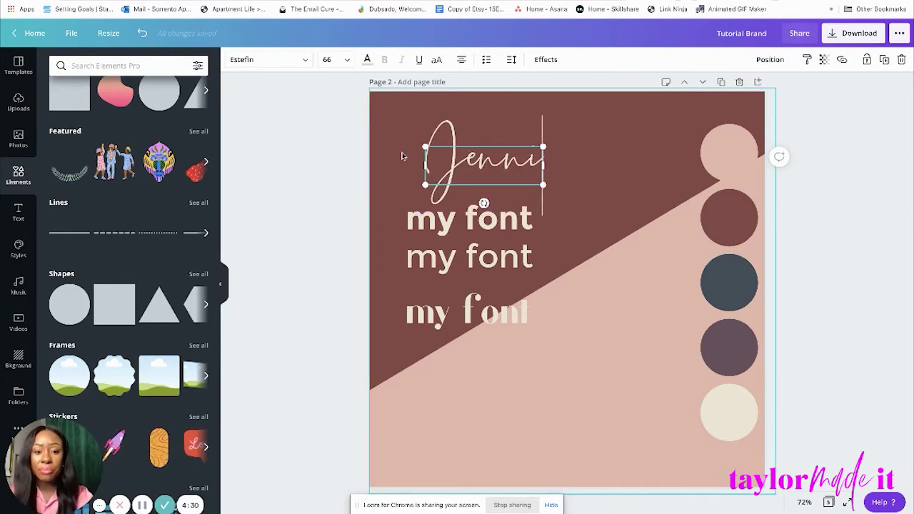
{"action": "left_click", "coordinate": [790, 124]}
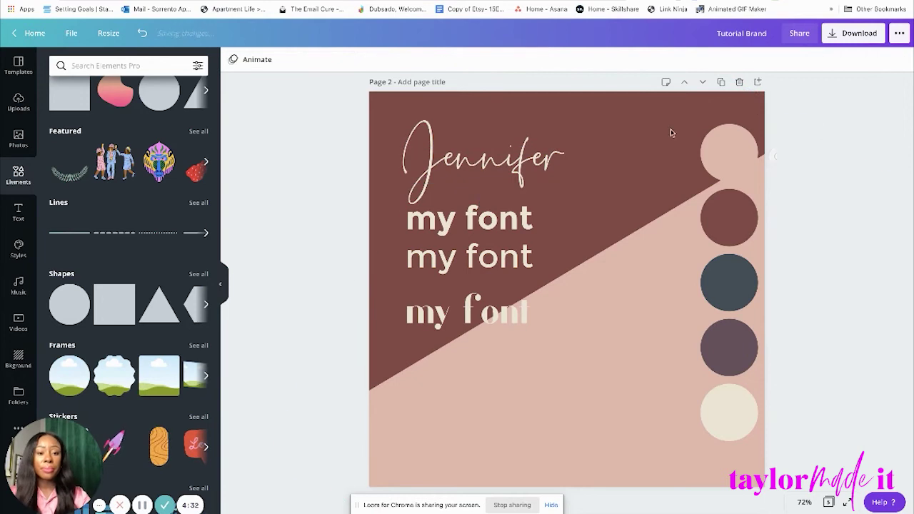
{"action": "left_click_drag", "start_coordinate": [518, 152], "coordinate": [538, 152]}
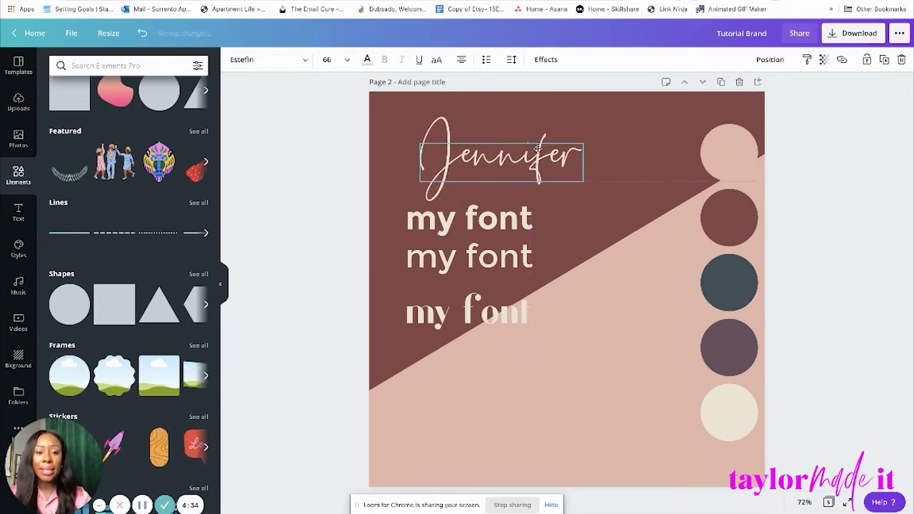
{"action": "double_click", "coordinate": [574, 157]}
{"action": "left_click", "coordinate": [575, 157]}
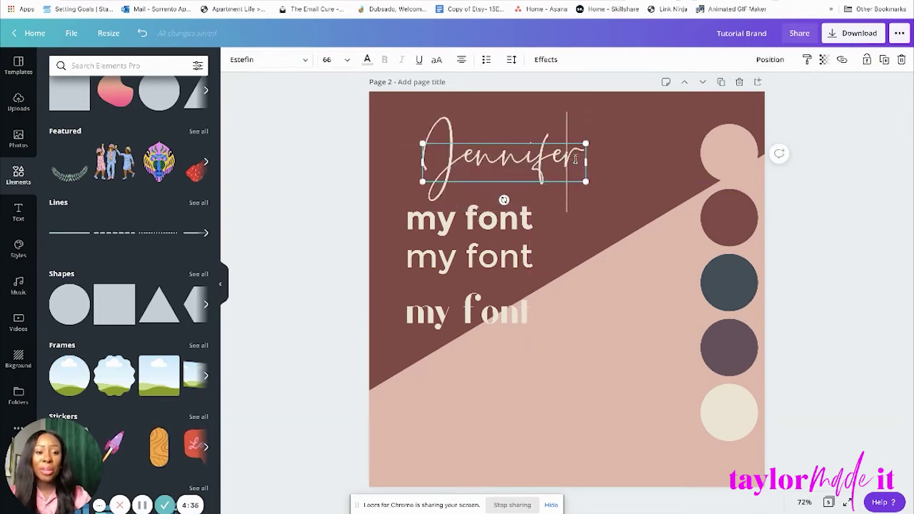
{"action": "key", "text": "BackSpace"}
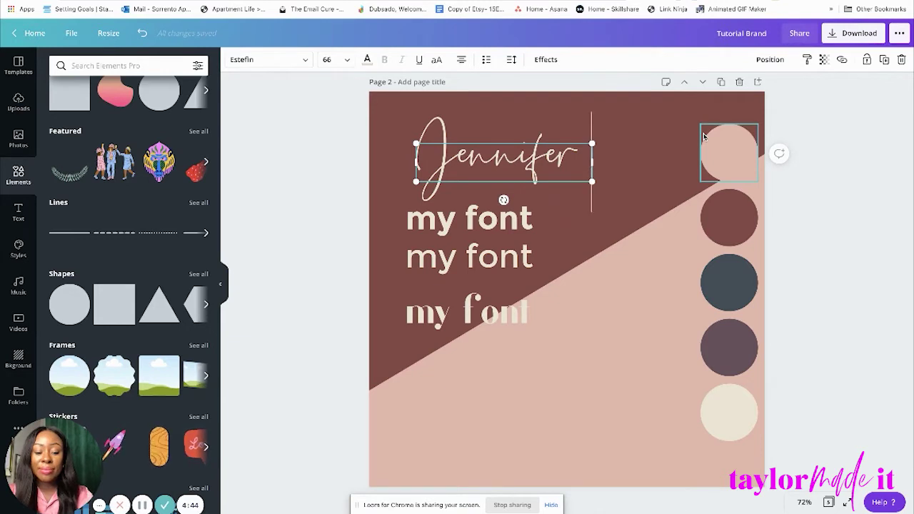
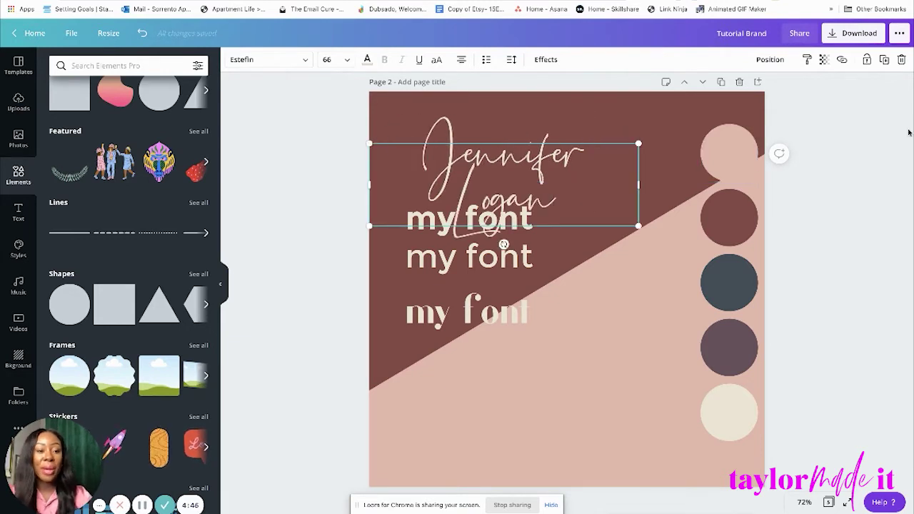
Widen the name box to one line, scale it down and place it near the top.
{"action": "left_click_drag", "start_coordinate": [726, 192], "coordinate": [716, 185]}
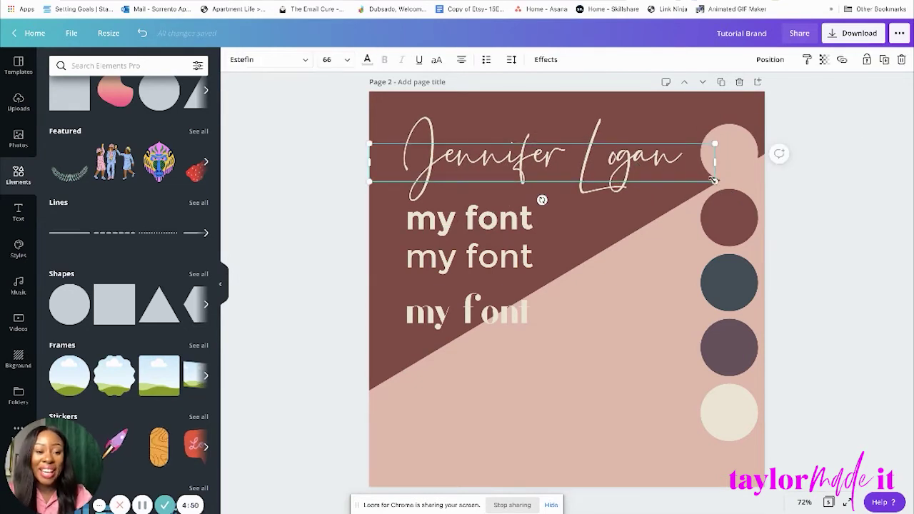
{"action": "left_click_drag", "start_coordinate": [715, 181], "coordinate": [602, 169]}
{"action": "left_click", "coordinate": [646, 135]}
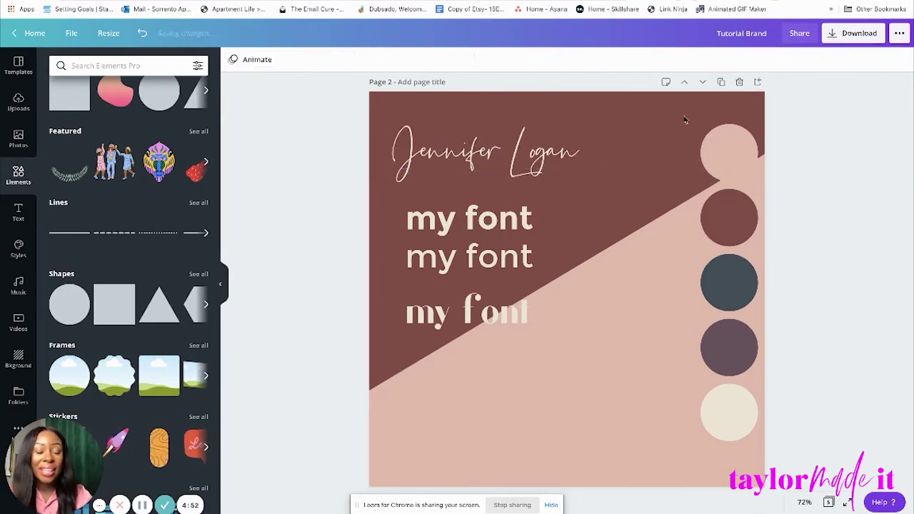
{"action": "left_click_drag", "start_coordinate": [523, 152], "coordinate": [573, 164]}
{"action": "left_click", "coordinate": [778, 167]}
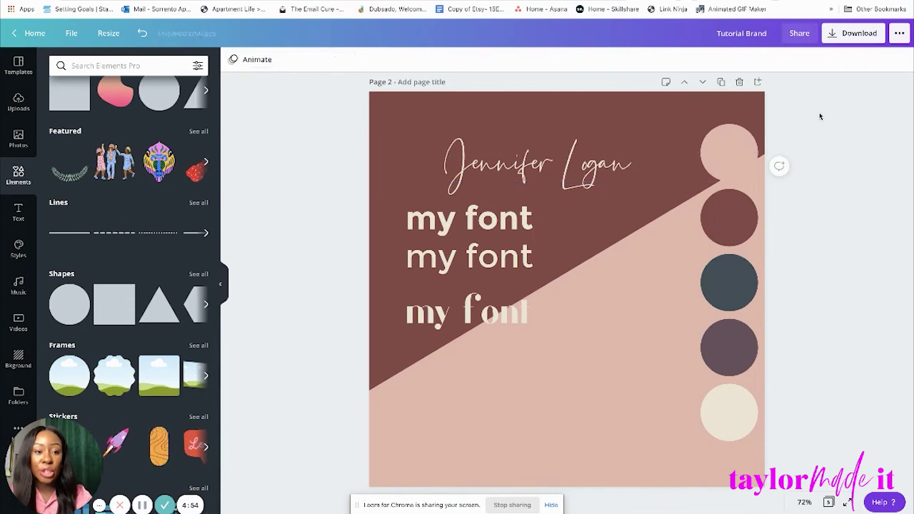
{"action": "left_click", "coordinate": [495, 263]}
Move both Montserrat 'my font' samples onto the pink area and drop the name onto the diagonal.
{"action": "left_click", "coordinate": [502, 223], "text": "shift"}
{"action": "left_click_drag", "start_coordinate": [503, 223], "coordinate": [504, 371]}
{"action": "left_click", "coordinate": [857, 184]}
{"action": "left_click_drag", "start_coordinate": [545, 166], "coordinate": [568, 232]}
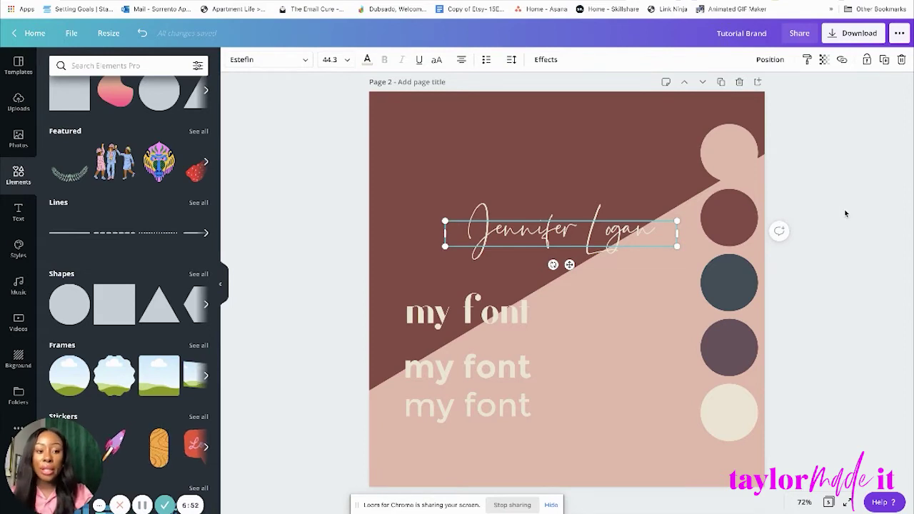
Shift the script name slightly left so it sits just above the diagonal split.
{"action": "left_click_drag", "start_coordinate": [591, 234], "coordinate": [565, 176]}
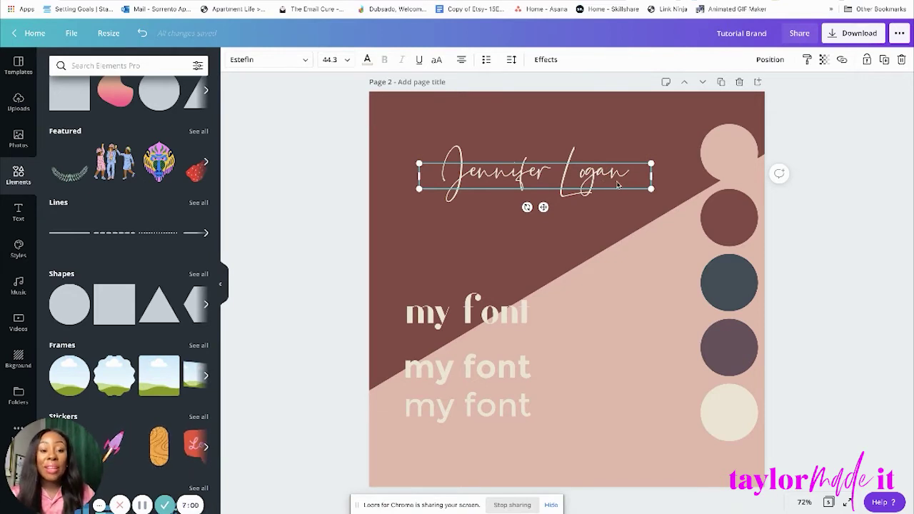
{"action": "left_click_drag", "start_coordinate": [612, 180], "coordinate": [605, 194]}
{"action": "left_click", "coordinate": [828, 135]}
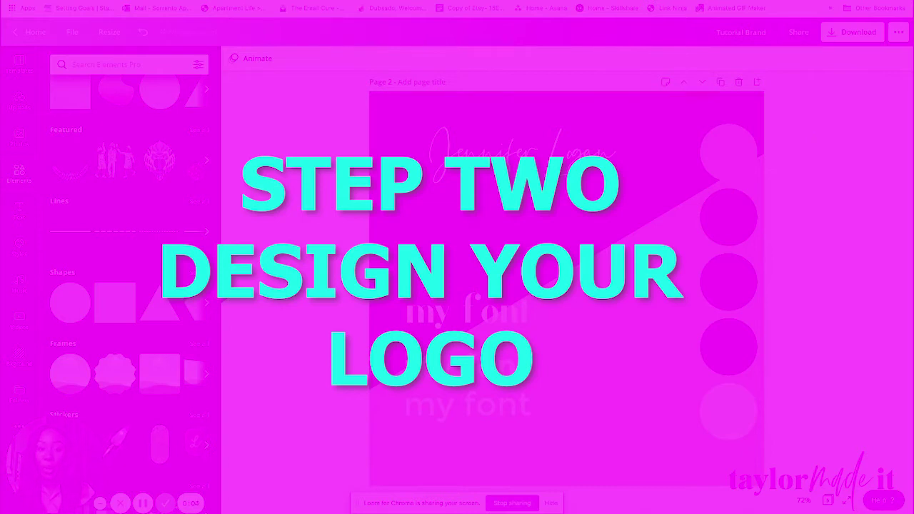
{"action": "left_click_drag", "start_coordinate": [525, 157], "coordinate": [527, 231]}
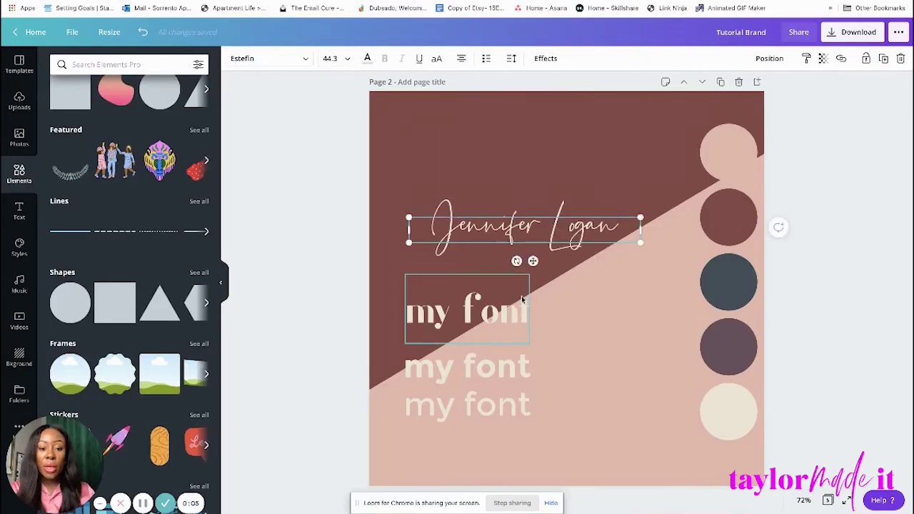
{"action": "scroll", "coordinate": [525, 303], "scroll_direction": "down", "scroll_amount": 3}
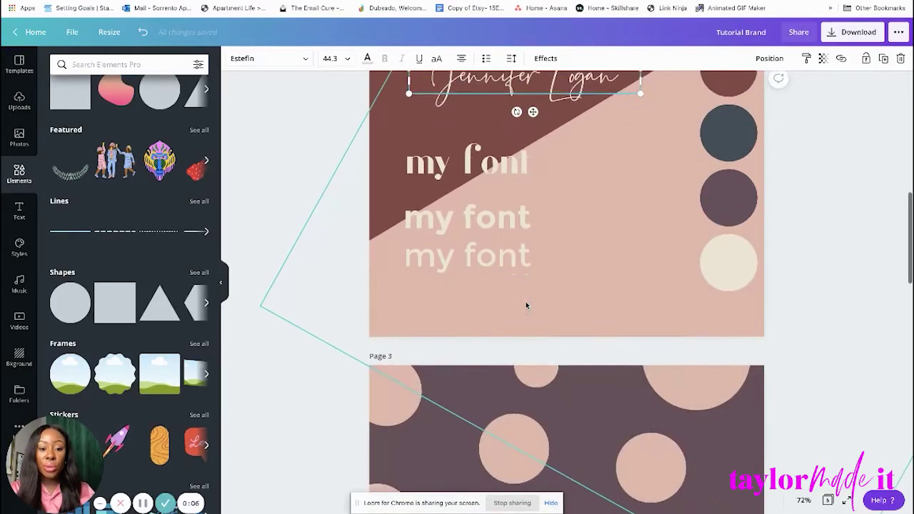
{"action": "scroll", "coordinate": [527, 305], "scroll_direction": "up", "scroll_amount": 1}
{"action": "scroll", "coordinate": [526, 306], "scroll_direction": "down", "scroll_amount": 5}
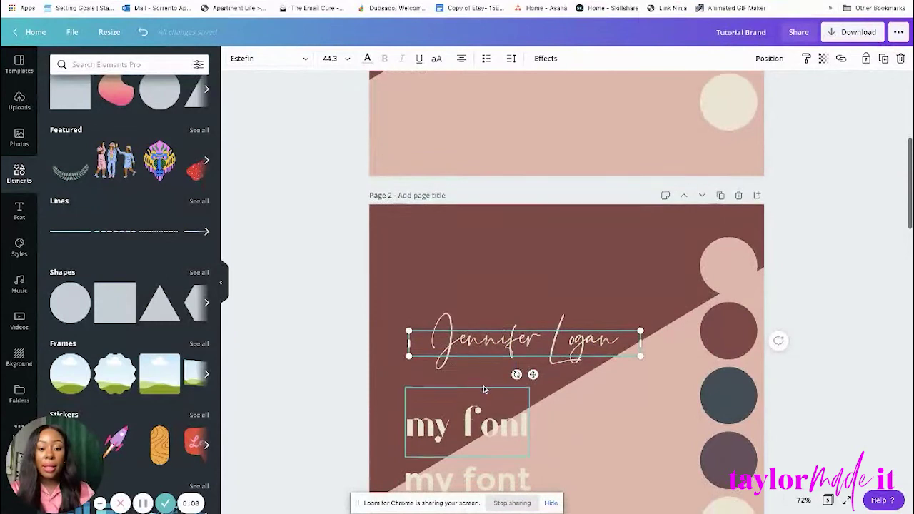
Duplicate the bottom Montserrat sample, move it to the top and retype it as PRIMARY LOGO.
{"action": "left_click", "coordinate": [485, 420]}
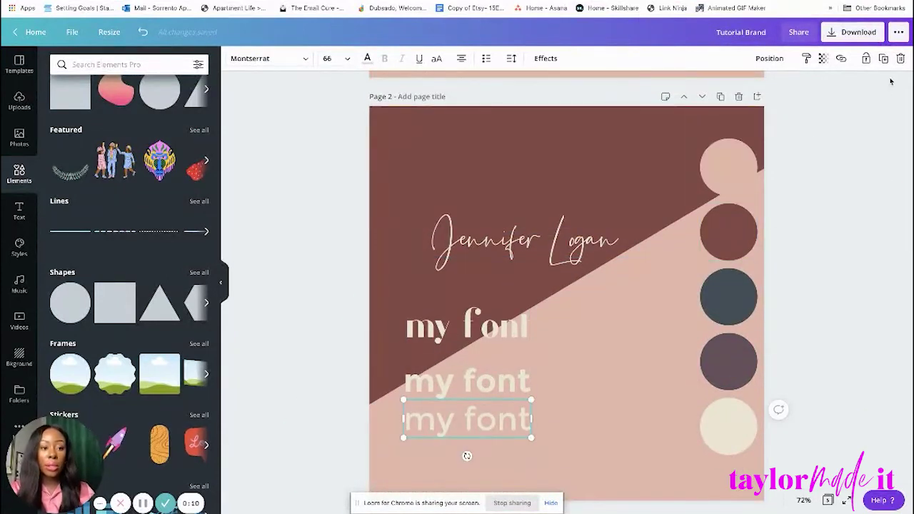
{"action": "key", "text": "ctrl+d"}
{"action": "left_click_drag", "start_coordinate": [489, 434], "coordinate": [584, 137]}
{"action": "double_click", "coordinate": [584, 139]}
{"action": "key", "text": "BackSpace"}
{"action": "key", "text": "BackSpace"}
{"action": "key", "text": "BackSpace"}
{"action": "key", "text": "BackSpace"}
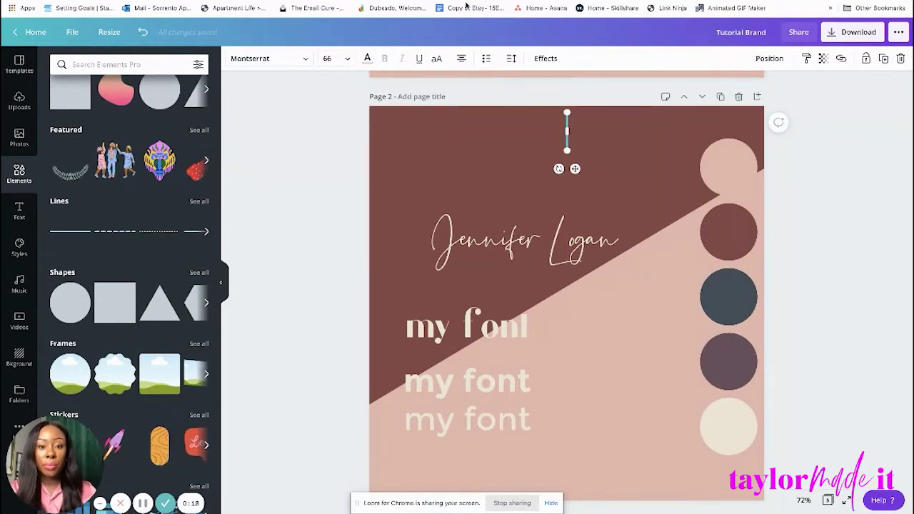
{"action": "type", "text": "PRIMAR"}
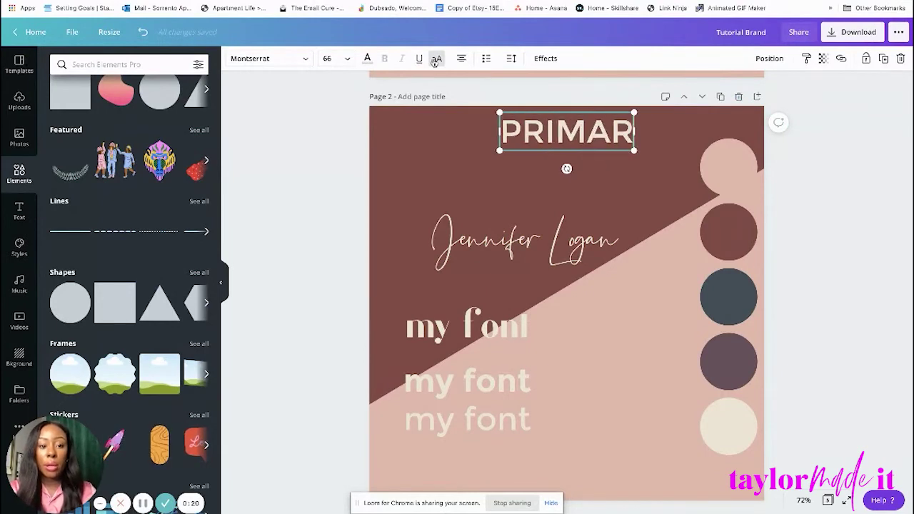
{"action": "type", "text": "Y LOGO"}
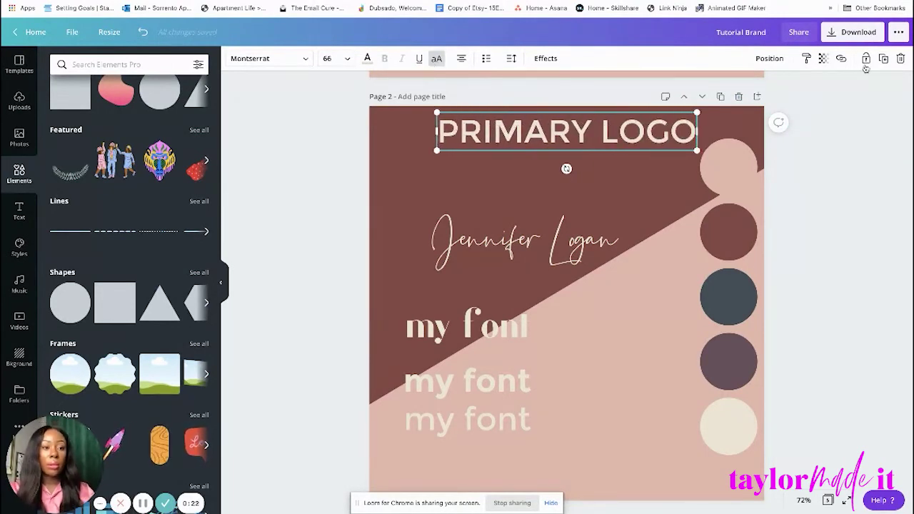
Set PRIMARY LOGO letter spacing to 238, shrink it and nudge it right.
{"action": "left_click", "coordinate": [510, 60]}
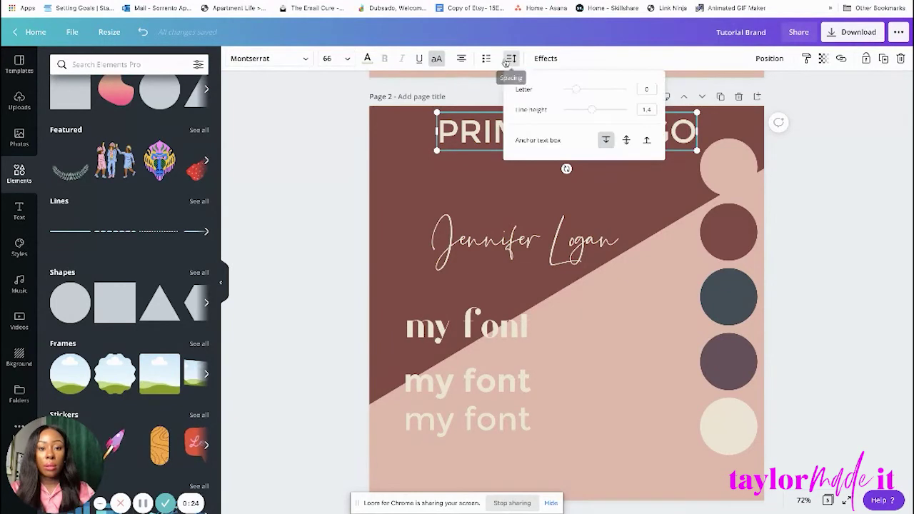
{"action": "left_click_drag", "start_coordinate": [577, 93], "coordinate": [591, 92]}
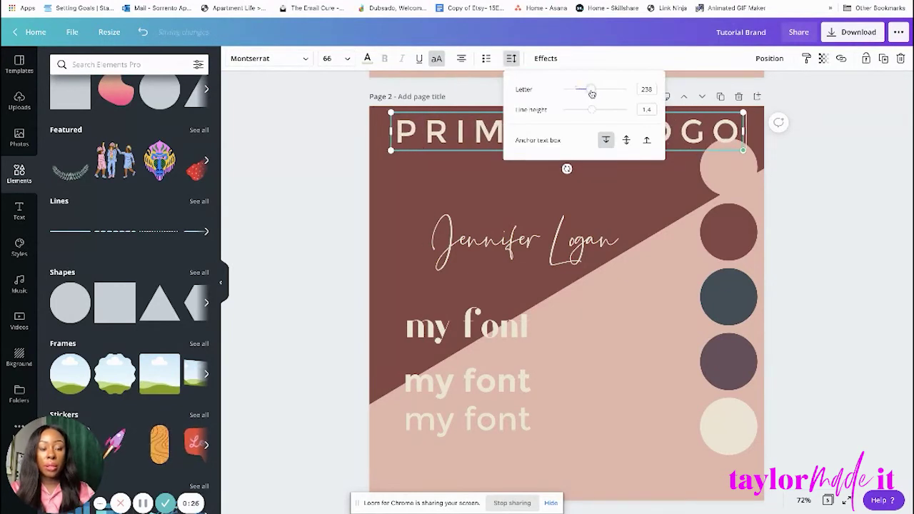
{"action": "left_click", "coordinate": [813, 170]}
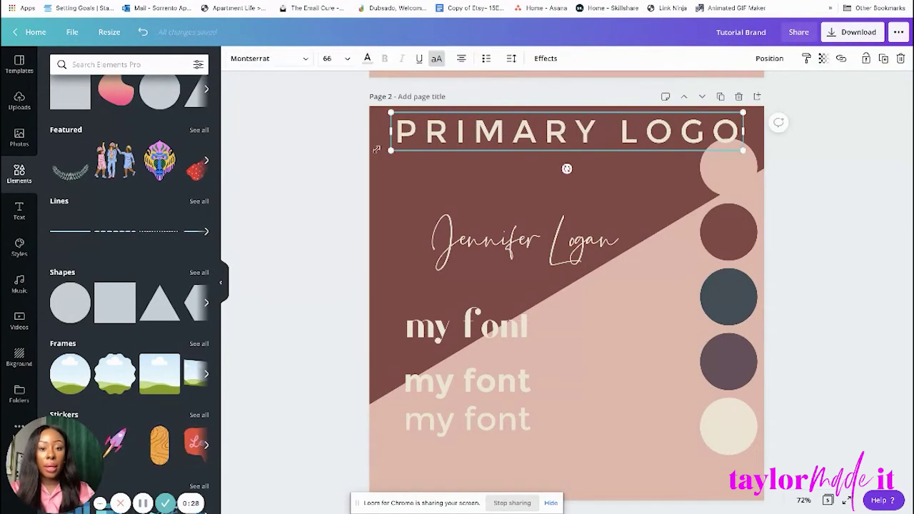
{"action": "left_click_drag", "start_coordinate": [387, 152], "coordinate": [619, 135]}
{"action": "left_click", "coordinate": [816, 113]}
{"action": "left_click_drag", "start_coordinate": [690, 119], "coordinate": [698, 118]}
{"action": "left_click", "coordinate": [830, 107]}
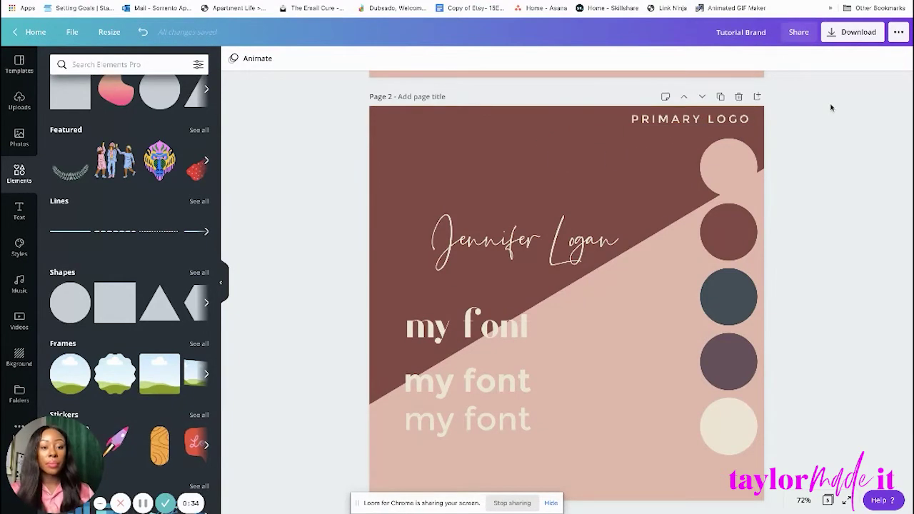
Delete the pink diagonal background shape.
{"action": "left_click", "coordinate": [604, 347]}
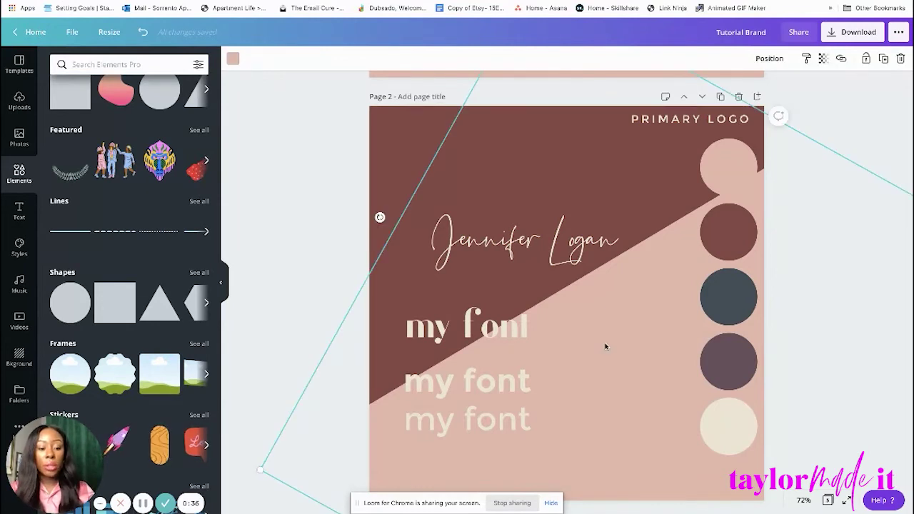
{"action": "key", "text": "Delete"}
{"action": "scroll", "coordinate": [316, 317], "scroll_direction": "down", "scroll_amount": 3}
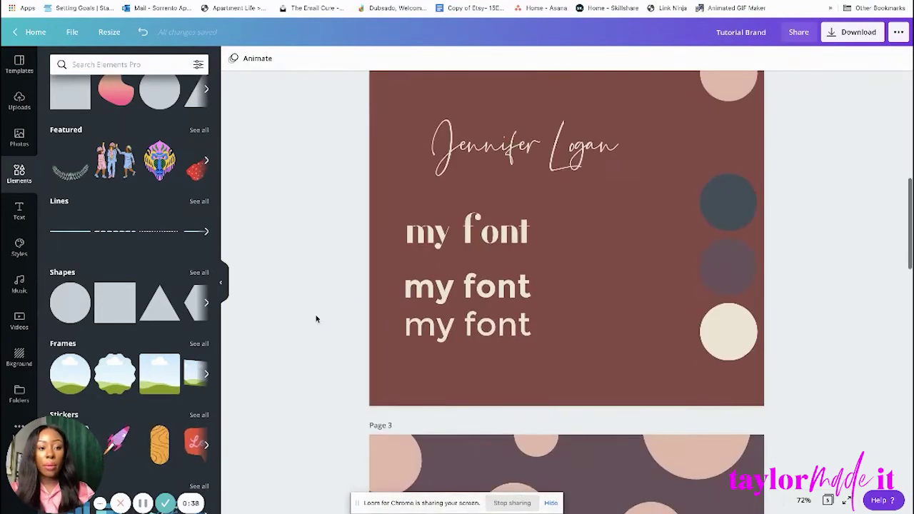
{"action": "scroll", "coordinate": [317, 316], "scroll_direction": "up", "scroll_amount": 3}
Delete the whole column of colour circles.
{"action": "left_click", "coordinate": [739, 232]}
{"action": "key", "text": "Delete"}
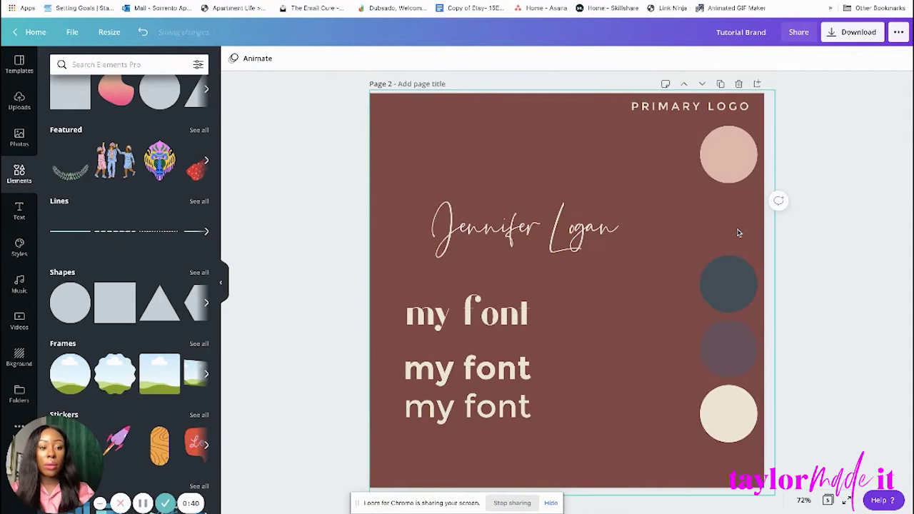
{"action": "left_click", "coordinate": [728, 156]}
{"action": "left_click", "coordinate": [728, 277]}
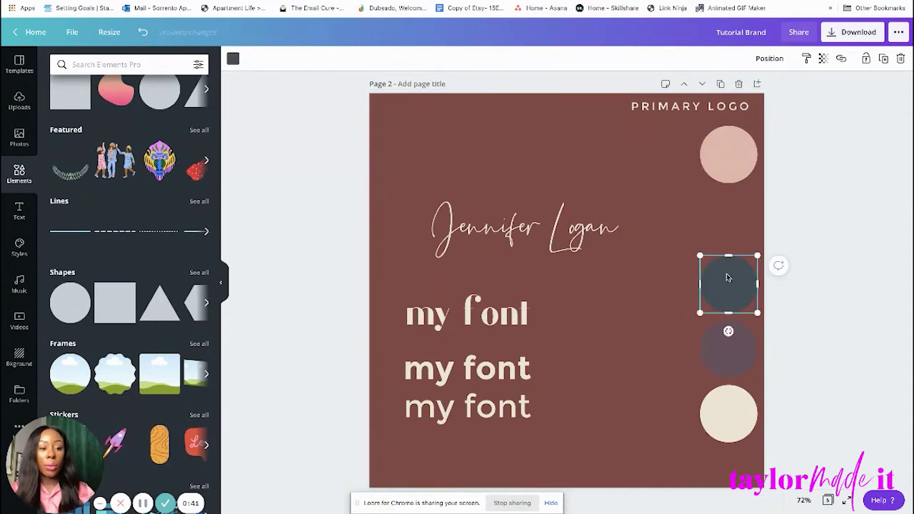
{"action": "left_click", "coordinate": [739, 377], "text": "shift"}
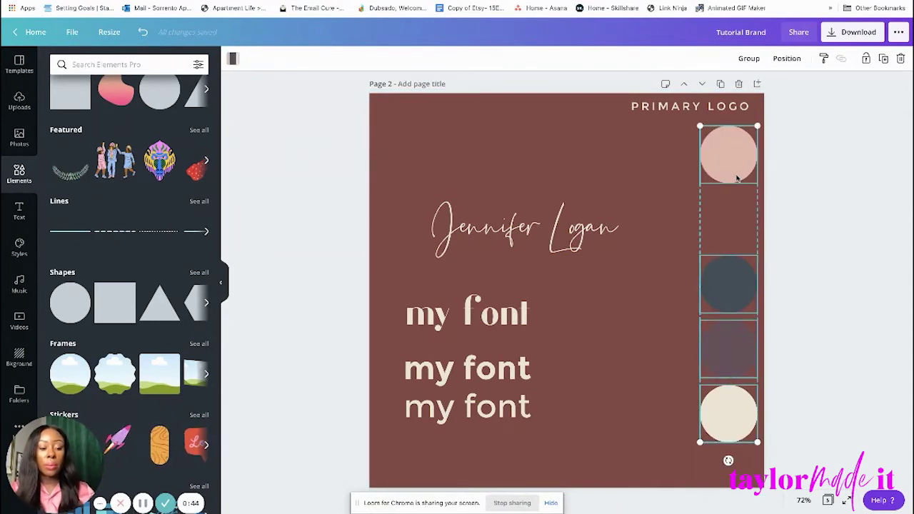
{"action": "key", "text": "Delete"}
{"action": "scroll", "coordinate": [738, 179], "scroll_direction": "up", "scroll_amount": 1}
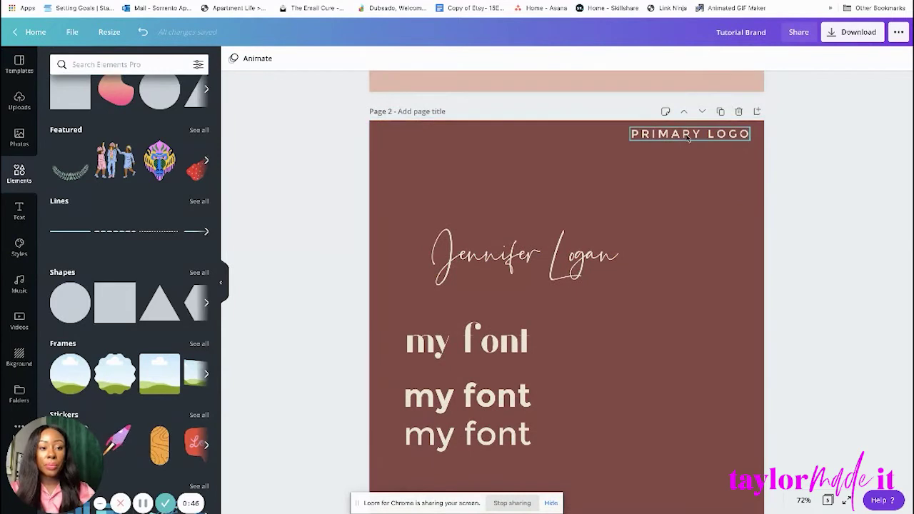
Centre PRIMARY LOGO and the script name horizontally on the page.
{"action": "left_click_drag", "start_coordinate": [689, 137], "coordinate": [566, 137]}
{"action": "left_click", "coordinate": [849, 190]}
{"action": "scroll", "coordinate": [849, 190], "scroll_direction": "down", "scroll_amount": 3}
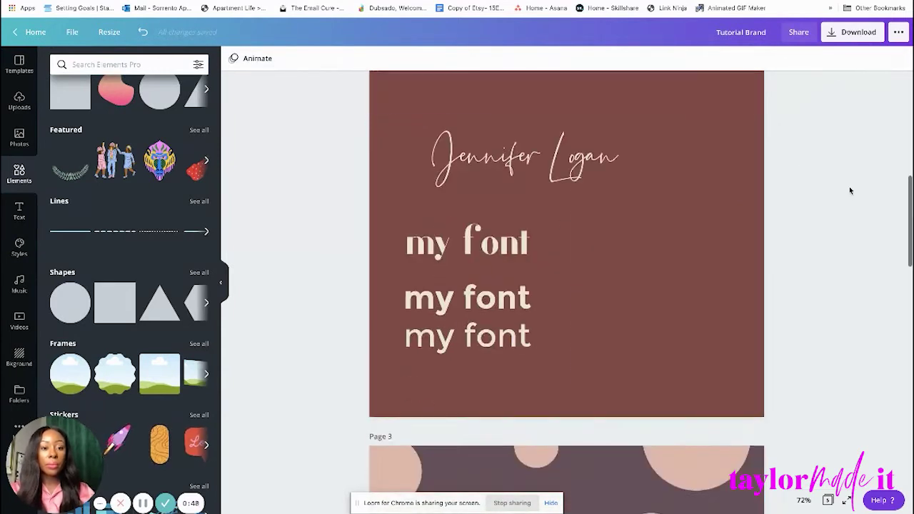
{"action": "scroll", "coordinate": [828, 183], "scroll_direction": "up", "scroll_amount": 2}
{"action": "left_click_drag", "start_coordinate": [562, 226], "coordinate": [604, 222]}
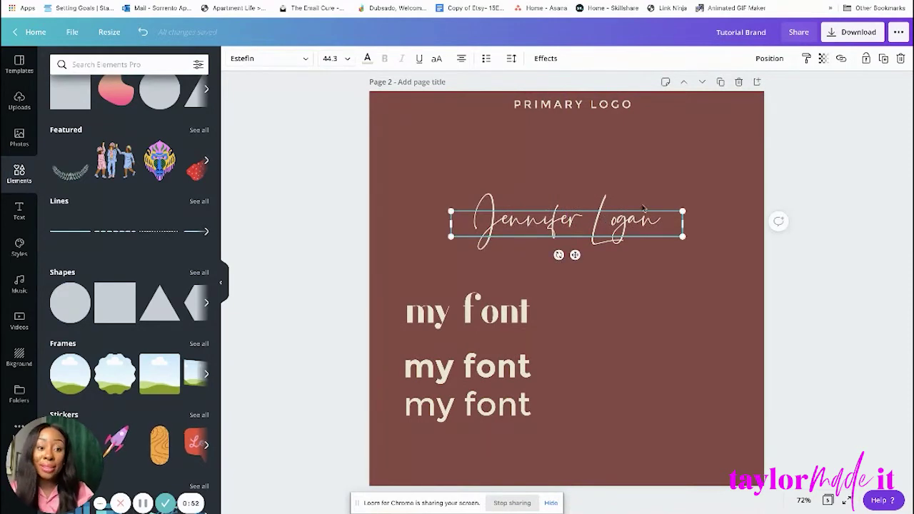
{"action": "left_click", "coordinate": [807, 180]}
{"action": "scroll", "coordinate": [562, 309], "scroll_direction": "down", "scroll_amount": 1}
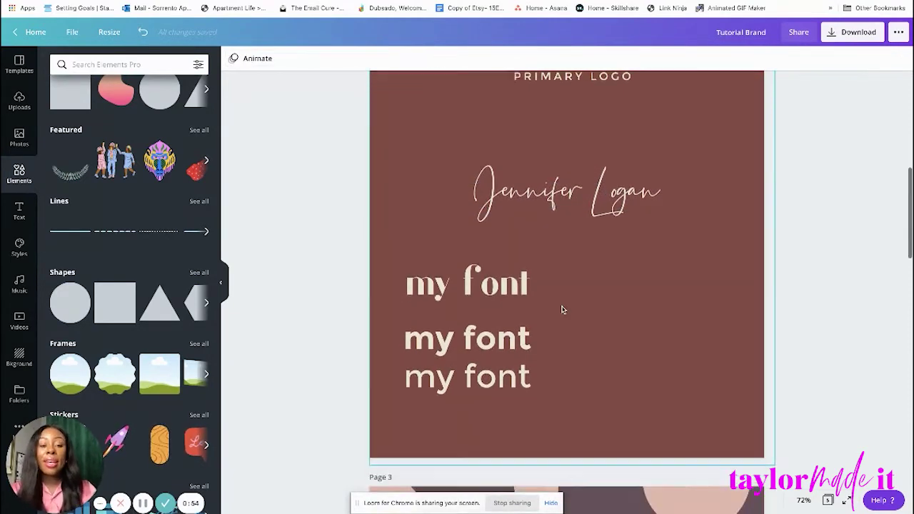
{"action": "scroll", "coordinate": [571, 286], "scroll_direction": "up", "scroll_amount": 1}
{"action": "left_click", "coordinate": [571, 225]}
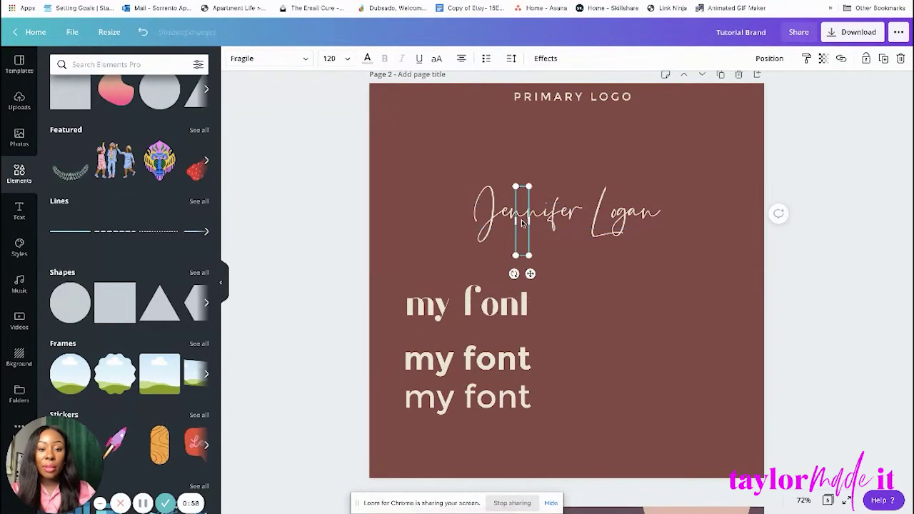
{"action": "left_click", "coordinate": [530, 157]}
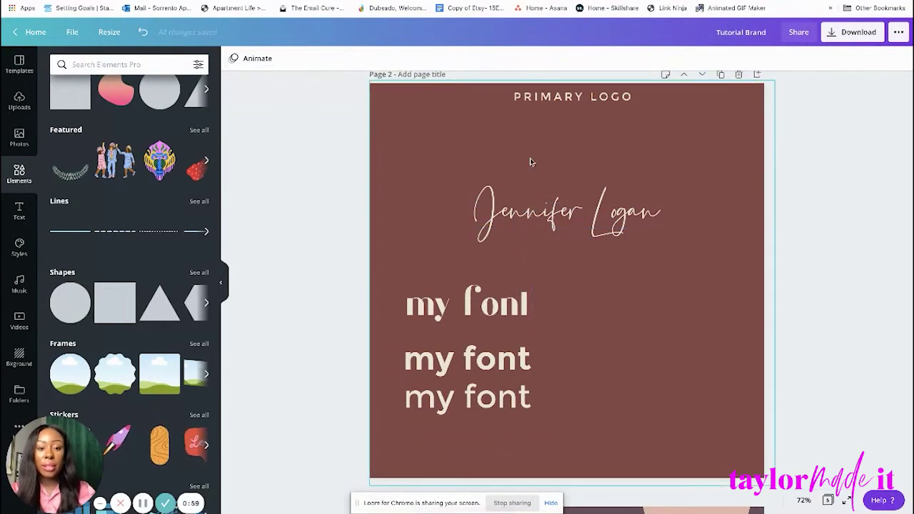
{"action": "left_click", "coordinate": [566, 223]}
{"action": "left_click", "coordinate": [820, 183]}
{"action": "scroll", "coordinate": [819, 183], "scroll_direction": "down", "scroll_amount": 2}
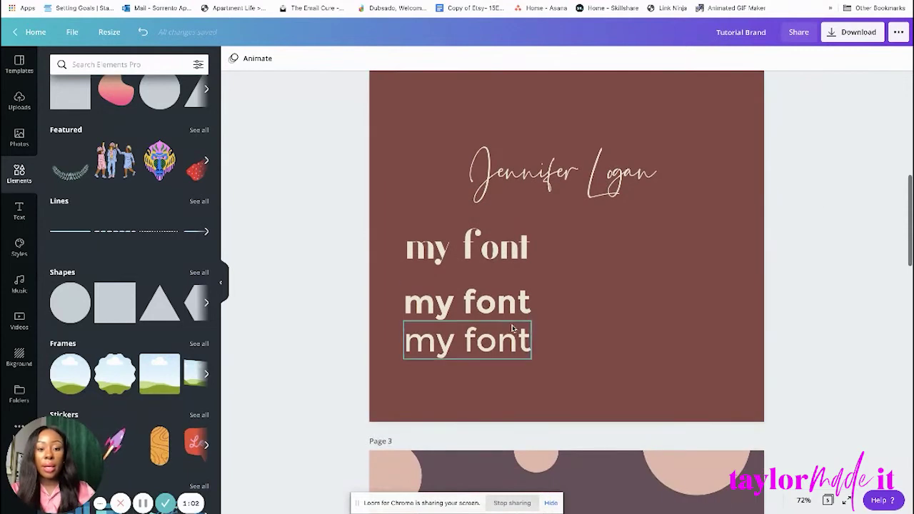
{"action": "left_click", "coordinate": [464, 246]}
{"action": "left_click_drag", "start_coordinate": [464, 246], "coordinate": [634, 362]}
{"action": "left_click_drag", "start_coordinate": [499, 345], "coordinate": [542, 239]}
Retype the Montserrat line as a draft tagline ending 'ASSISTANT AT IT'S BEST' and widen its box.
{"action": "double_click", "coordinate": [541, 235]}
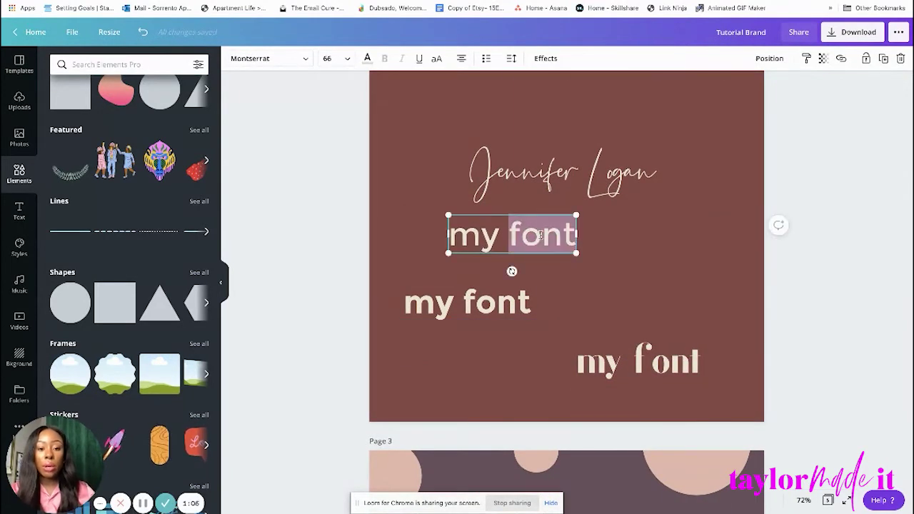
{"action": "scroll", "coordinate": [541, 236], "scroll_direction": "up", "scroll_amount": 1}
{"action": "key", "text": "BackSpace"}
{"action": "key", "text": "BackSpace"}
{"action": "key", "text": "BackSpace"}
{"action": "key", "text": "BackSpace"}
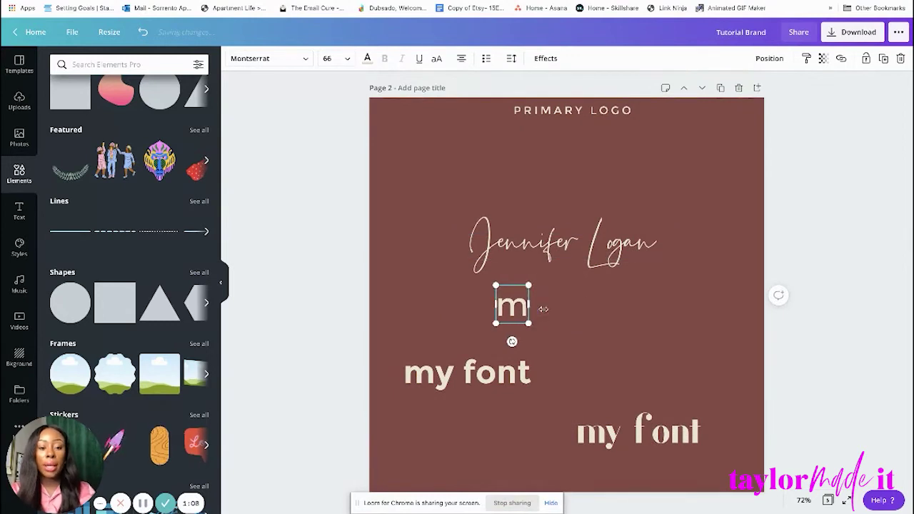
{"action": "type", "text": "virtual"}
{"action": "key", "text": "BackSpace"}
{"action": "key", "text": "BackSpace"}
{"action": "key", "text": "BackSpace"}
{"action": "key", "text": "BackSpace"}
{"action": "key", "text": "BackSpace"}
{"action": "key", "text": "BackSpace"}
{"action": "key", "text": "BackSpace"}
{"action": "type", "text": "M"}
{"action": "type", "text": "IRTUAL"}
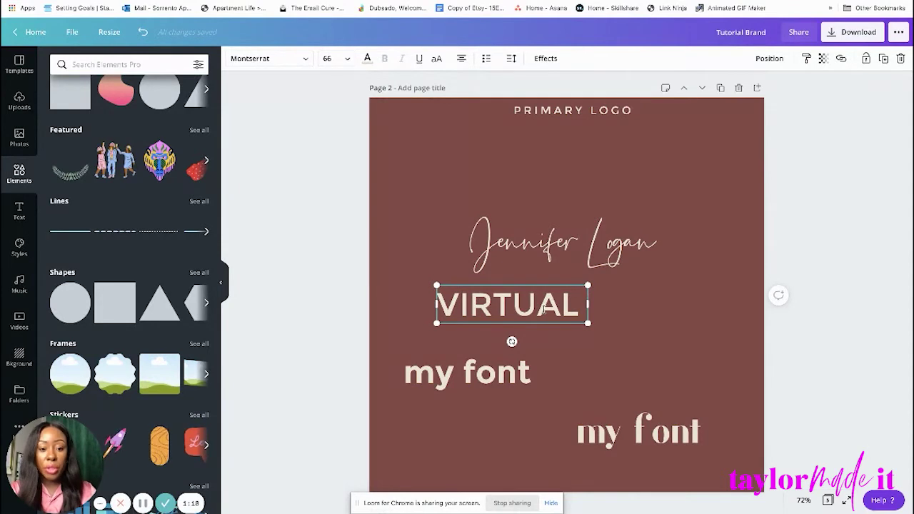
{"action": "type", "text": "ASSISTANT"}
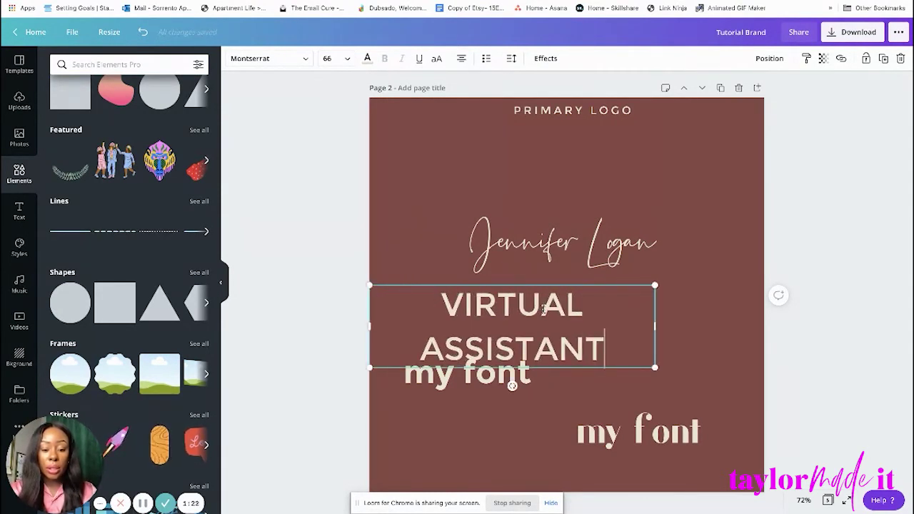
{"action": "type", "text": " AT IT"}
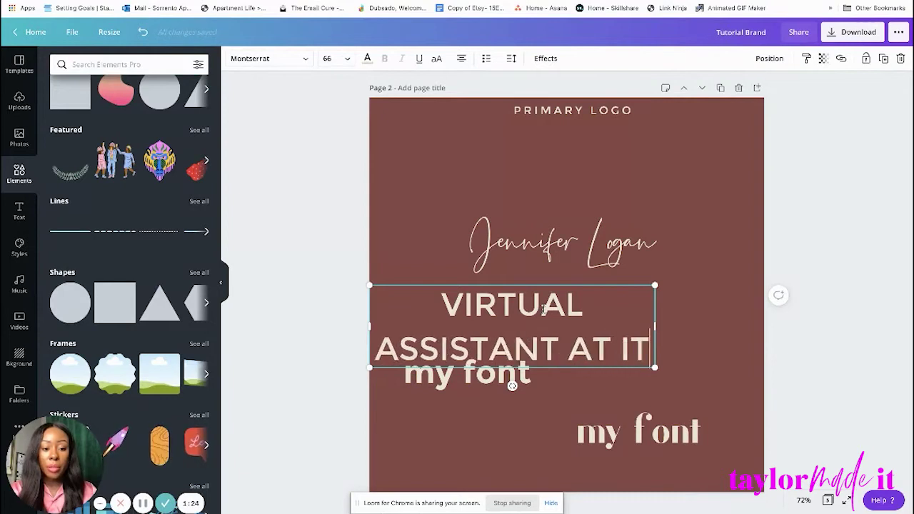
{"action": "type", "text": "'S BEST"}
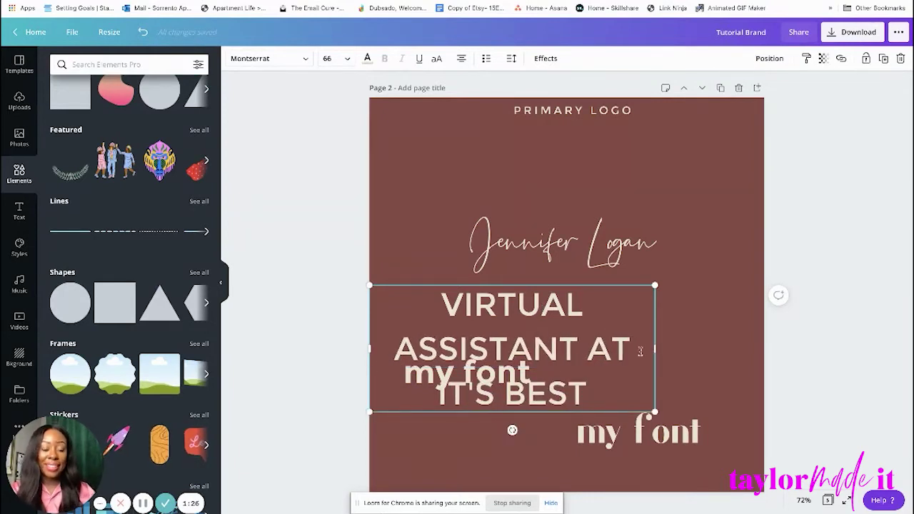
{"action": "left_click_drag", "start_coordinate": [655, 348], "coordinate": [618, 334]}
{"action": "key", "text": "Escape"}
Replace the tagline wording with 'YOUR PERSONAL VIRTUAL ASSISTANT'.
{"action": "left_click_drag", "start_coordinate": [570, 309], "coordinate": [611, 308]}
{"action": "double_click", "coordinate": [451, 301]}
{"action": "left_click_drag", "start_coordinate": [421, 297], "coordinate": [621, 337]}
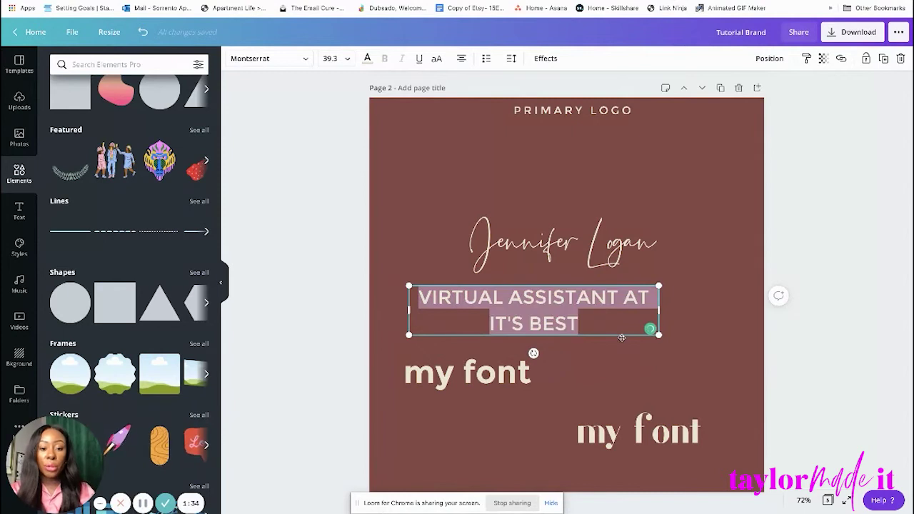
{"action": "type", "text": "YOUR "}
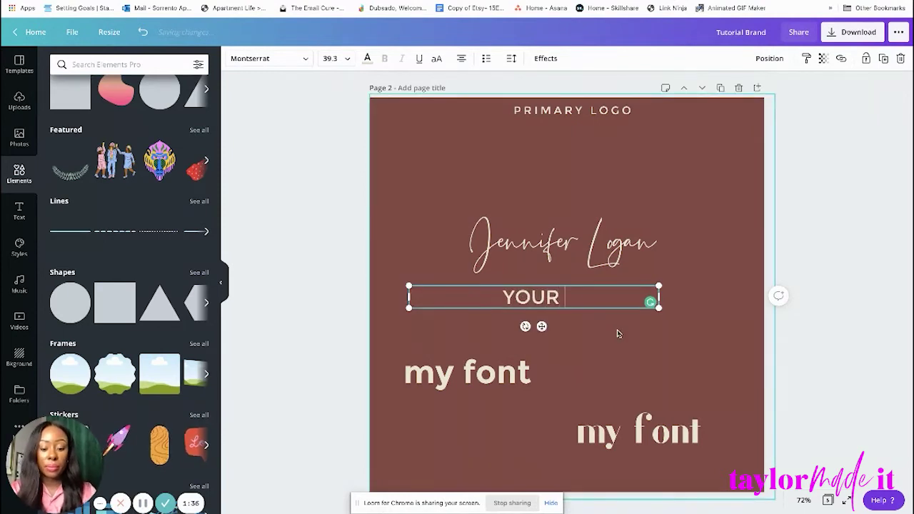
{"action": "type", "text": "PERSONAL VIRTUAL "}
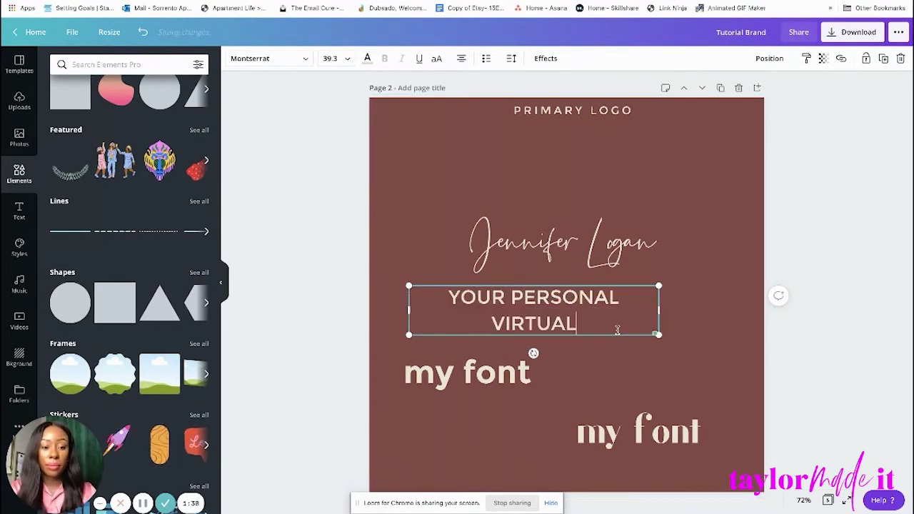
{"action": "type", "text": "ASSIS"}
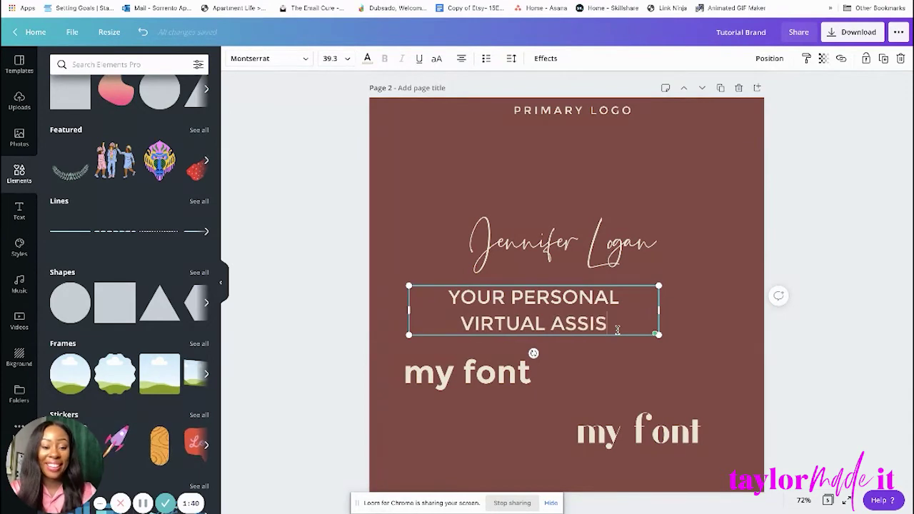
{"action": "type", "text": "TANT"}
{"action": "left_click", "coordinate": [626, 307]}
{"action": "left_click_drag", "start_coordinate": [751, 309], "coordinate": [782, 303]}
{"action": "left_click", "coordinate": [596, 350]}
{"action": "left_click_drag", "start_coordinate": [636, 301], "coordinate": [584, 300]}
{"action": "left_click_drag", "start_coordinate": [730, 334], "coordinate": [587, 274]}
{"action": "left_click", "coordinate": [852, 190]}
{"action": "left_click", "coordinate": [799, 182]}
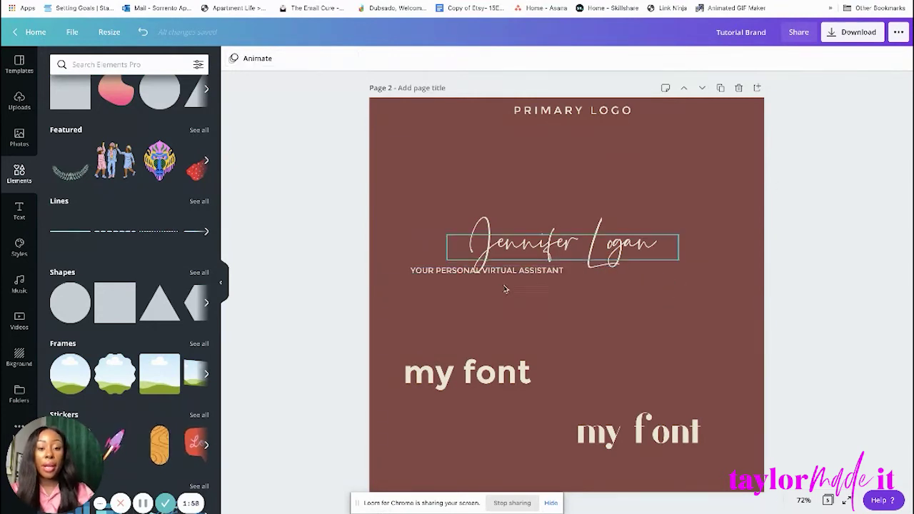
{"action": "left_click_drag", "start_coordinate": [510, 270], "coordinate": [581, 273]}
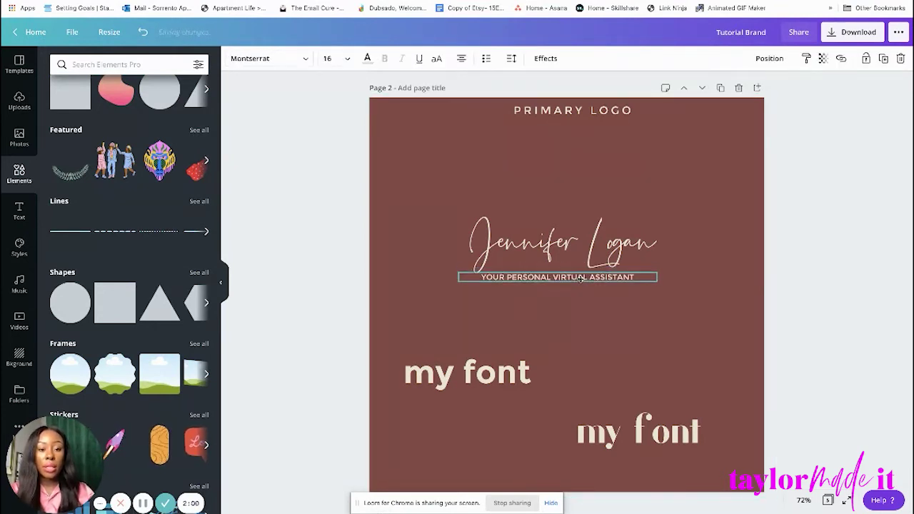
{"action": "left_click", "coordinate": [817, 187]}
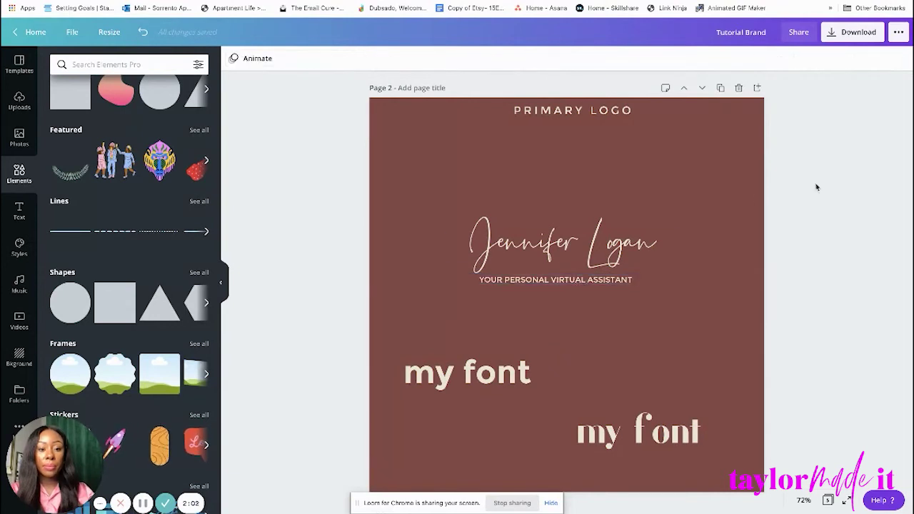
{"action": "left_click", "coordinate": [585, 272]}
{"action": "left_click_drag", "start_coordinate": [602, 255], "coordinate": [631, 280]}
{"action": "left_click", "coordinate": [883, 182]}
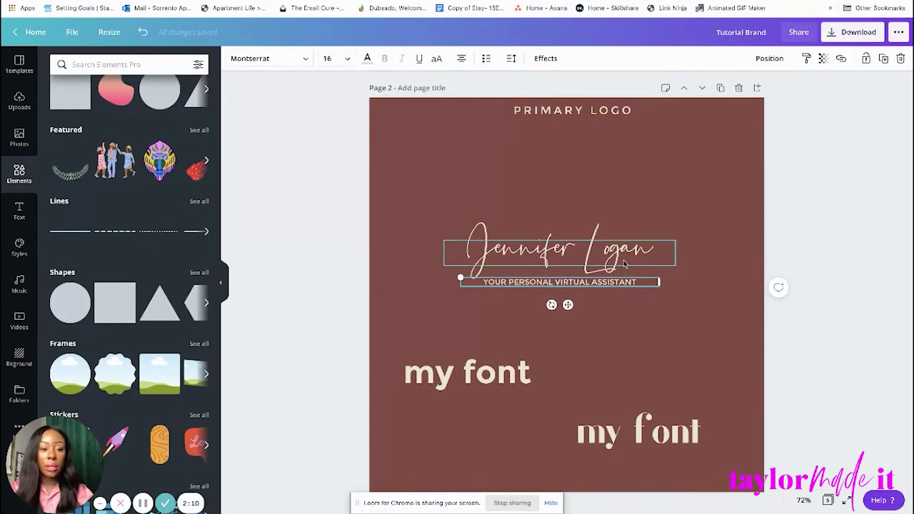
{"action": "left_click", "coordinate": [622, 261], "text": "shift"}
{"action": "left_click_drag", "start_coordinate": [634, 257], "coordinate": [641, 285]}
{"action": "left_click", "coordinate": [853, 197]}
Delete both leftover 'my font' samples from the page.
{"action": "scroll", "coordinate": [853, 197], "scroll_direction": "down", "scroll_amount": 1}
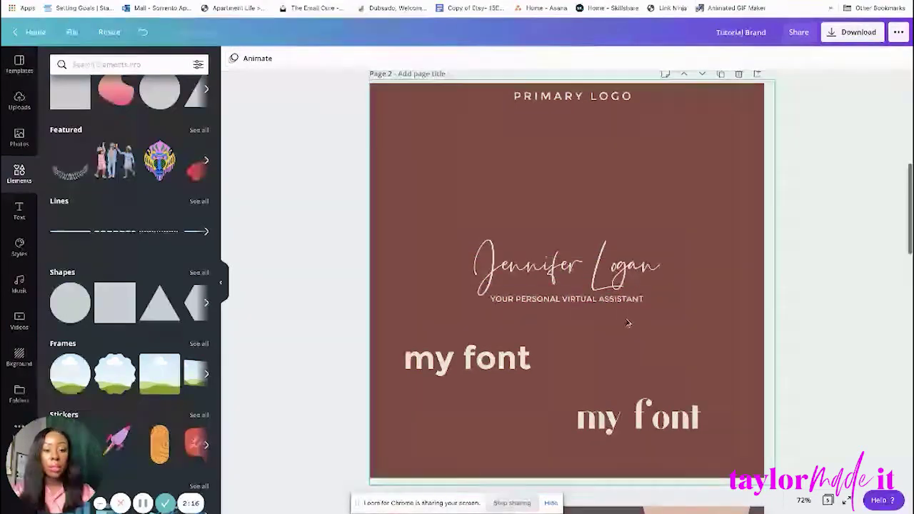
{"action": "scroll", "coordinate": [626, 335], "scroll_direction": "down", "scroll_amount": 2}
{"action": "left_click", "coordinate": [623, 384]}
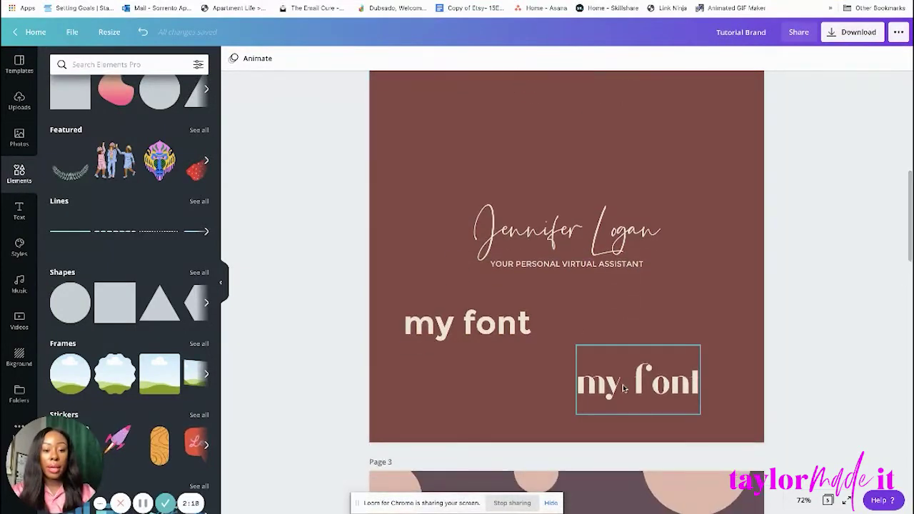
{"action": "key", "text": "Delete"}
{"action": "left_click", "coordinate": [486, 328]}
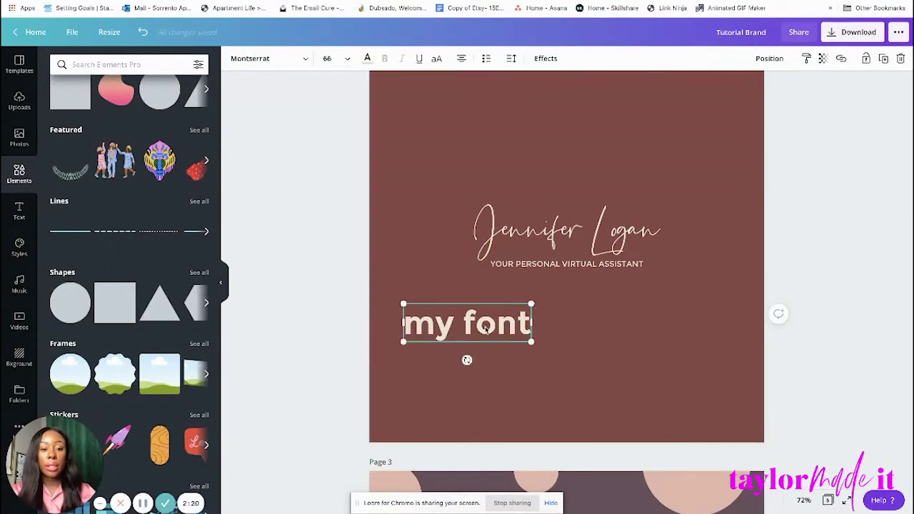
{"action": "key", "text": "Delete"}
{"action": "scroll", "coordinate": [485, 329], "scroll_direction": "up", "scroll_amount": 4}
{"action": "scroll", "coordinate": [721, 255], "scroll_direction": "down", "scroll_amount": 2}
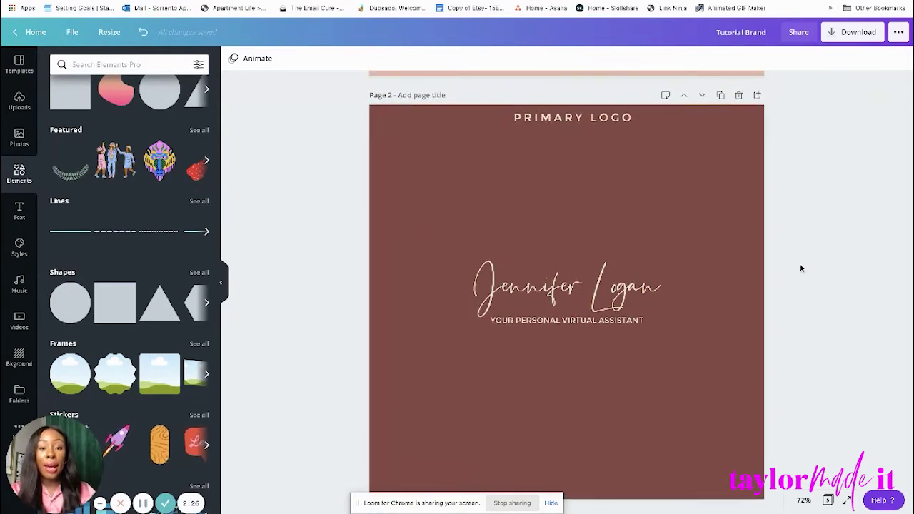
Select a pink circle on the polka-dot Page 3 to copy.
{"action": "scroll", "coordinate": [800, 269], "scroll_direction": "down", "scroll_amount": 10}
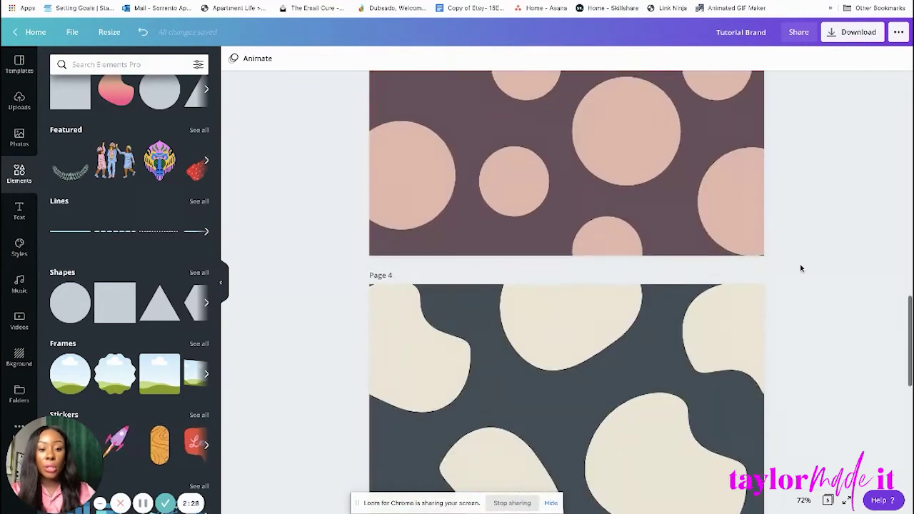
{"action": "scroll", "coordinate": [801, 268], "scroll_direction": "up", "scroll_amount": 5}
{"action": "scroll", "coordinate": [801, 268], "scroll_direction": "down", "scroll_amount": 6}
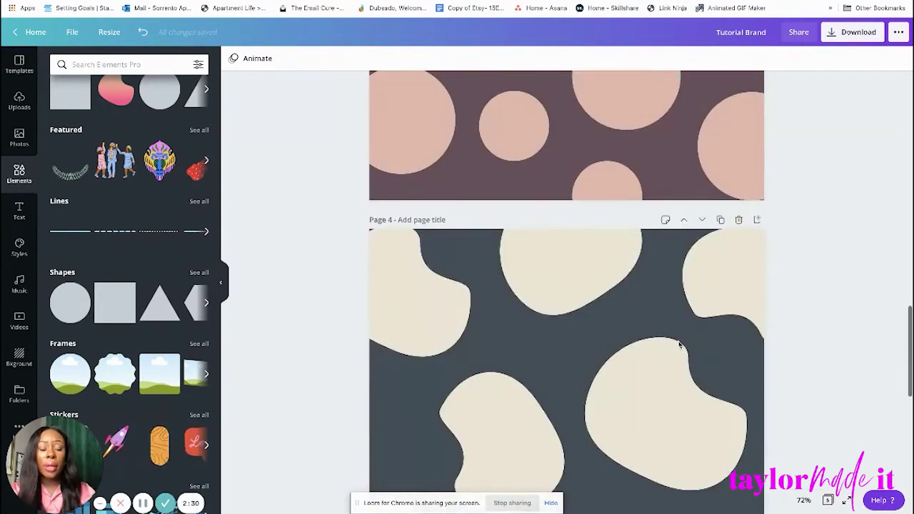
{"action": "scroll", "coordinate": [679, 345], "scroll_direction": "down", "scroll_amount": 10}
{"action": "scroll", "coordinate": [679, 345], "scroll_direction": "up", "scroll_amount": 8}
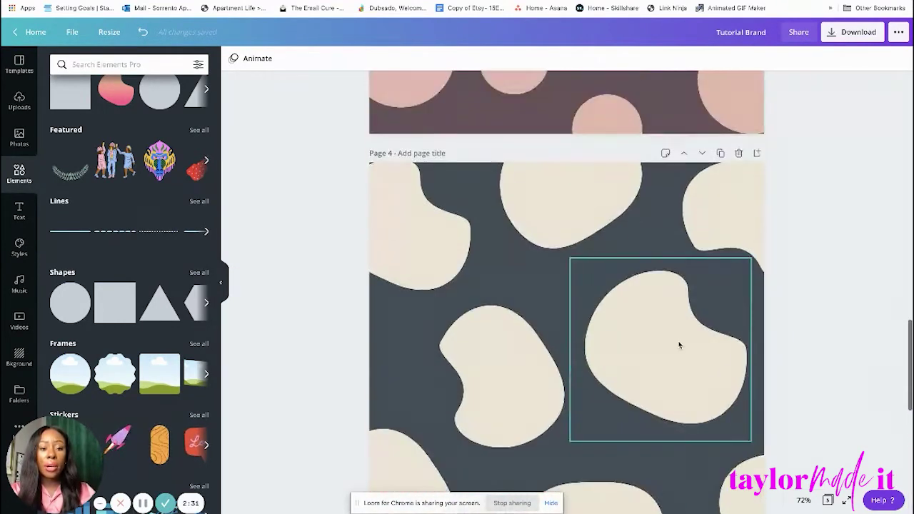
{"action": "left_click", "coordinate": [499, 393]}
{"action": "scroll", "coordinate": [500, 394], "scroll_direction": "up", "scroll_amount": 12}
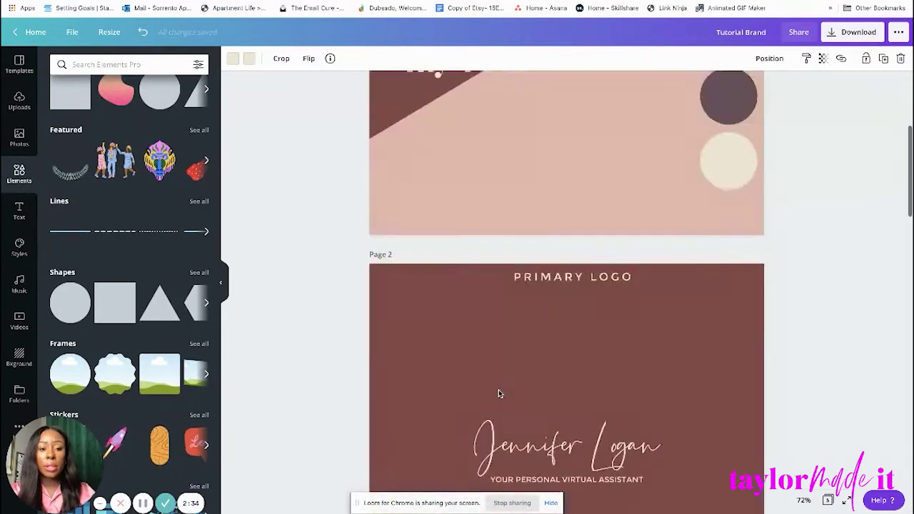
{"action": "scroll", "coordinate": [499, 394], "scroll_direction": "down", "scroll_amount": 8}
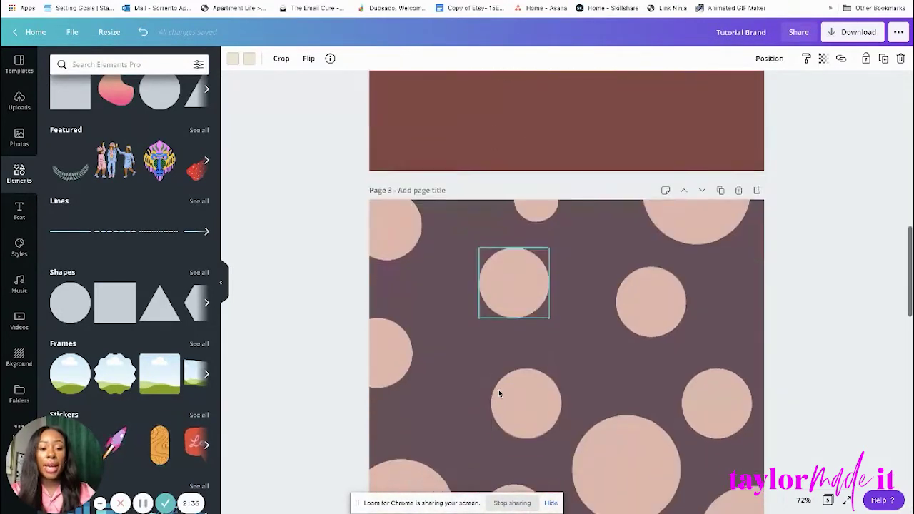
{"action": "left_click", "coordinate": [619, 382]}
{"action": "scroll", "coordinate": [592, 312], "scroll_direction": "up", "scroll_amount": 5}
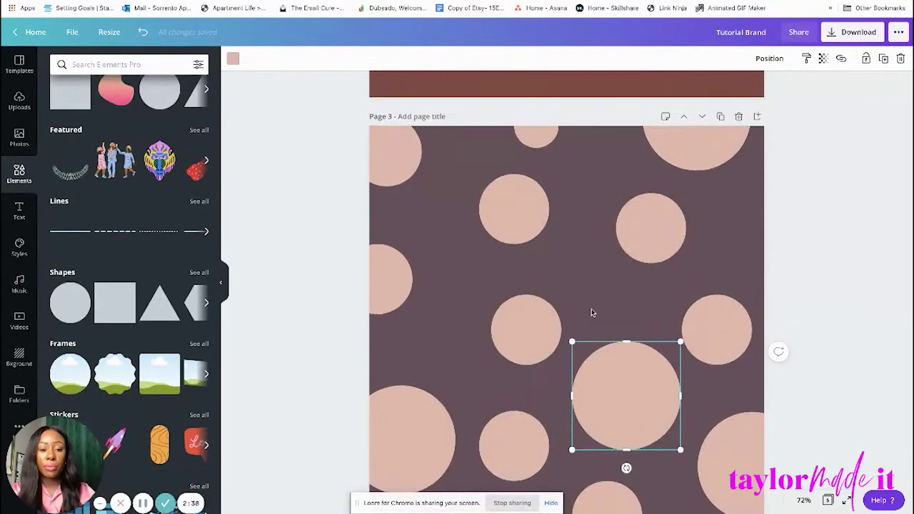
{"action": "left_click", "coordinate": [836, 288]}
{"action": "key", "text": "ctrl+v"}
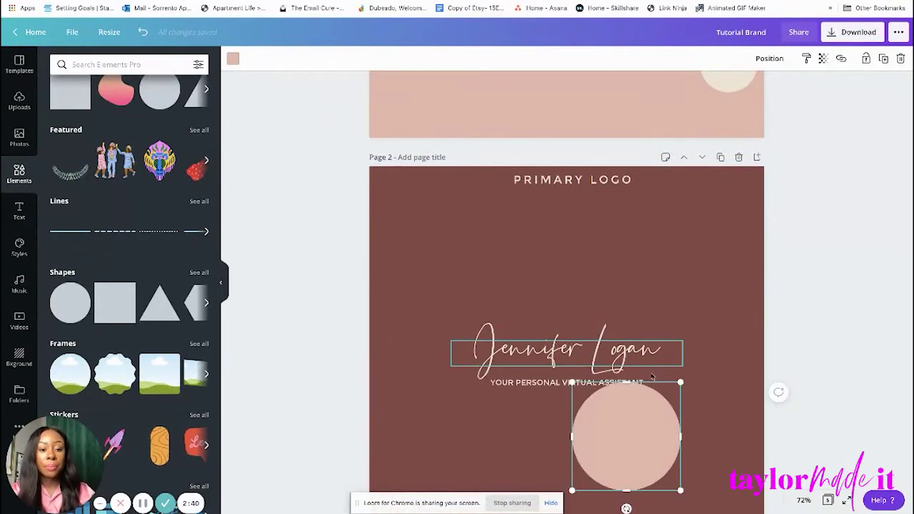
{"action": "left_click_drag", "start_coordinate": [651, 418], "coordinate": [594, 251]}
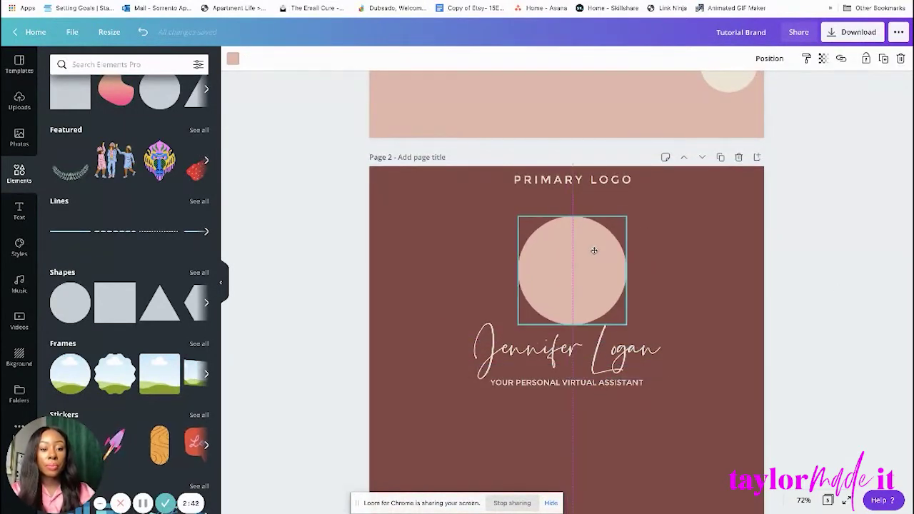
{"action": "left_click_drag", "start_coordinate": [626, 326], "coordinate": [563, 262]}
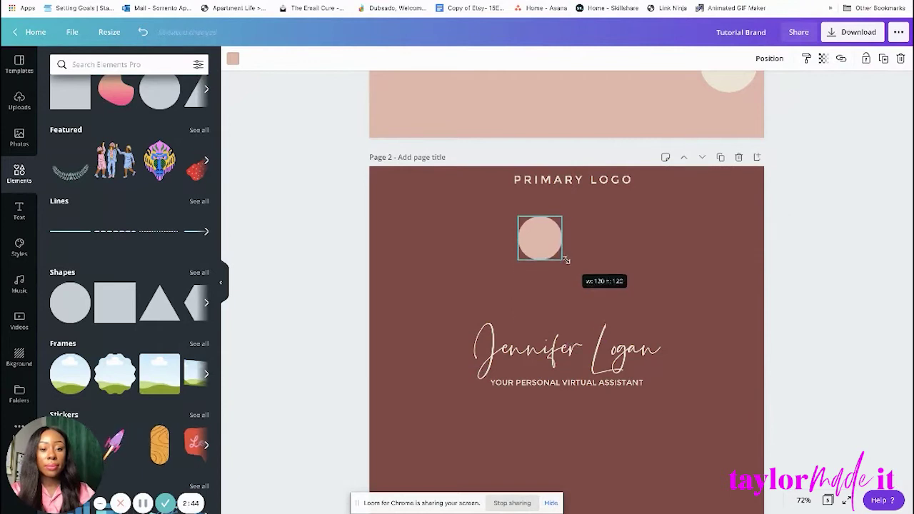
{"action": "left_click_drag", "start_coordinate": [535, 231], "coordinate": [563, 258]}
Centre the pink circle horizontally on the page.
{"action": "scroll", "coordinate": [602, 263], "scroll_direction": "down", "scroll_amount": 1}
{"action": "left_click", "coordinate": [783, 184]}
{"action": "scroll", "coordinate": [414, 284], "scroll_direction": "down", "scroll_amount": 1}
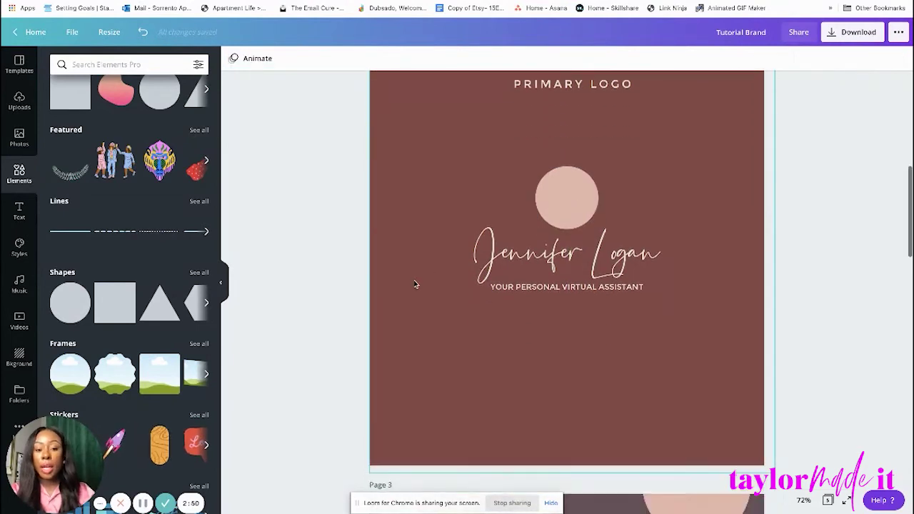
{"action": "left_click", "coordinate": [500, 246]}
{"action": "left_click", "coordinate": [223, 166]}
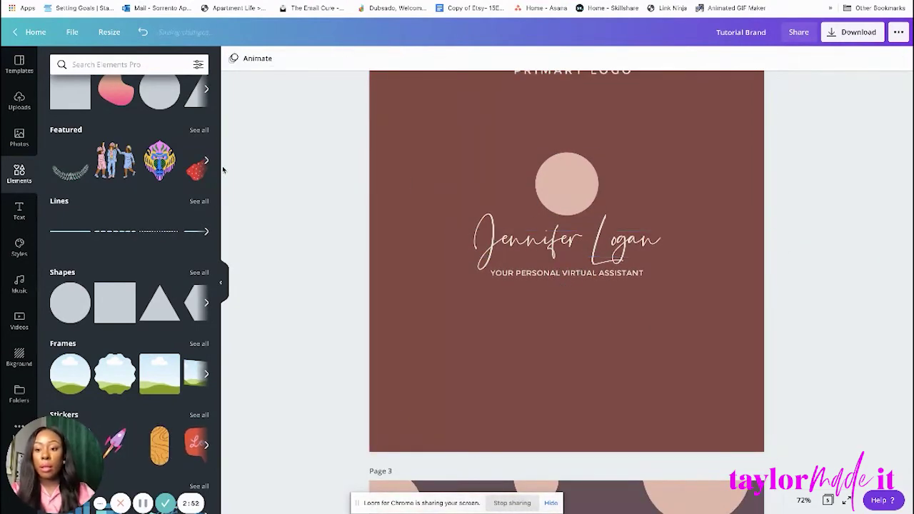
Add a subheading below the tagline, change it to 'j', and enlarge it to 97.2.
{"action": "left_click", "coordinate": [19, 210]}
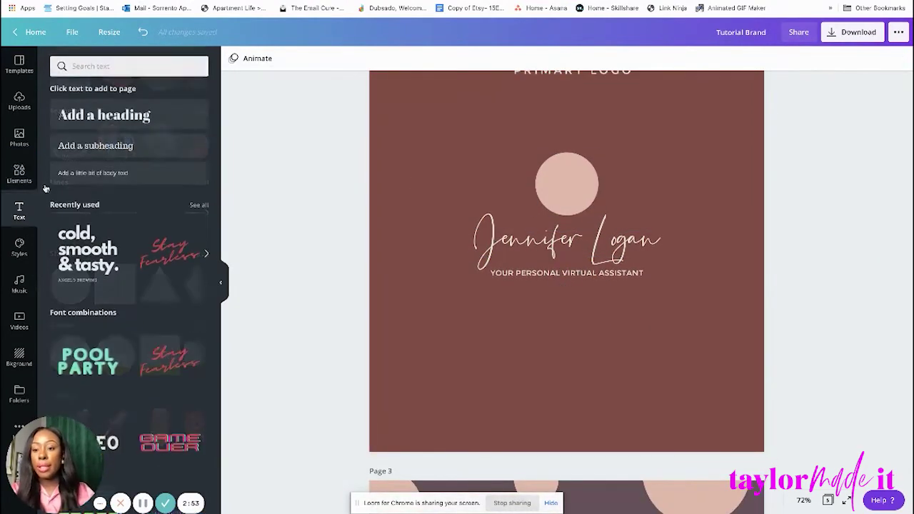
{"action": "left_click", "coordinate": [100, 147]}
{"action": "left_click", "coordinate": [845, 218]}
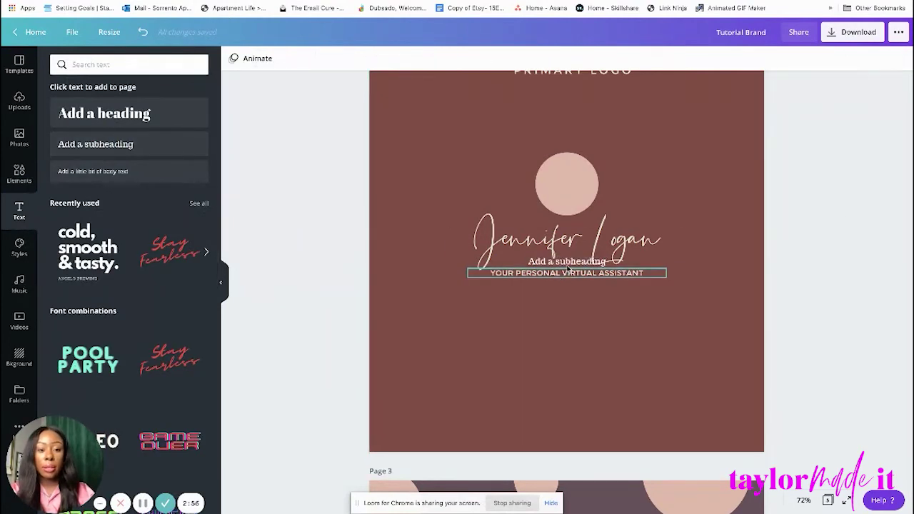
{"action": "left_click_drag", "start_coordinate": [570, 266], "coordinate": [556, 334]}
{"action": "double_click", "coordinate": [555, 334]}
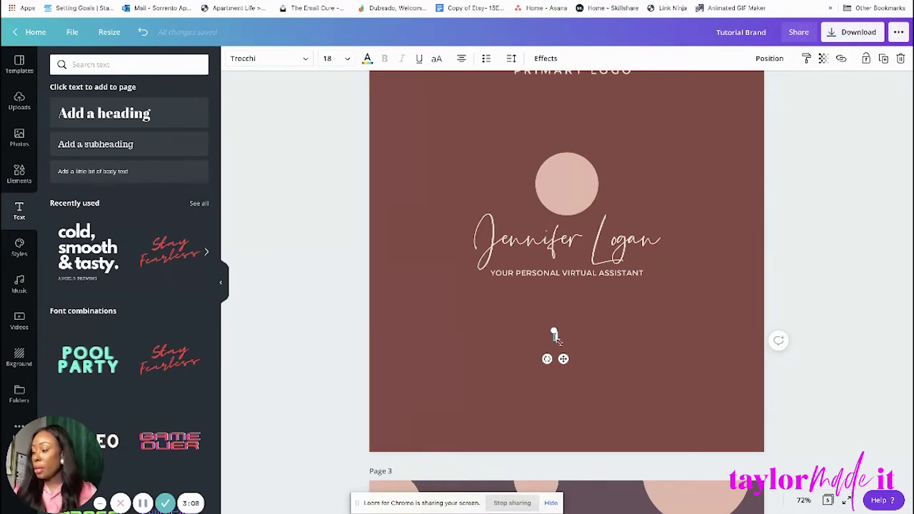
{"action": "left_click_drag", "start_coordinate": [554, 336], "coordinate": [624, 358]}
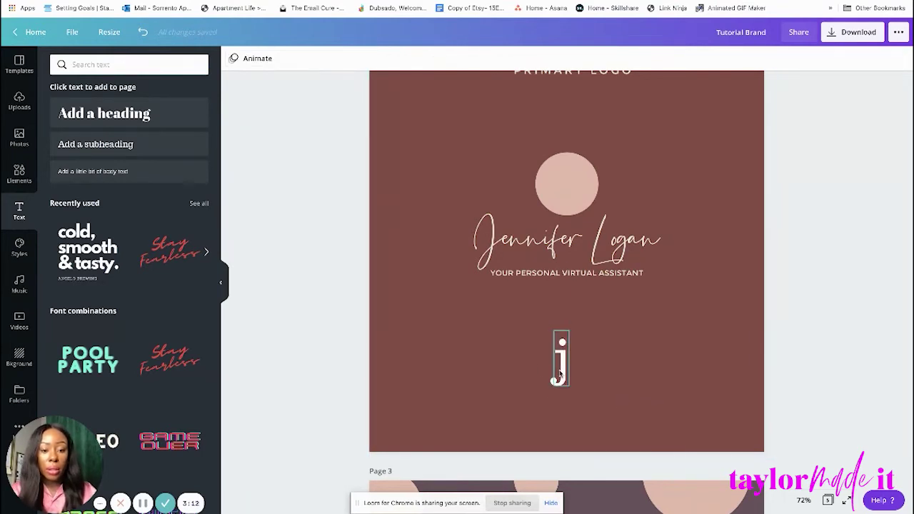
Change the j letter's font to Estefin.
{"action": "left_click", "coordinate": [564, 367]}
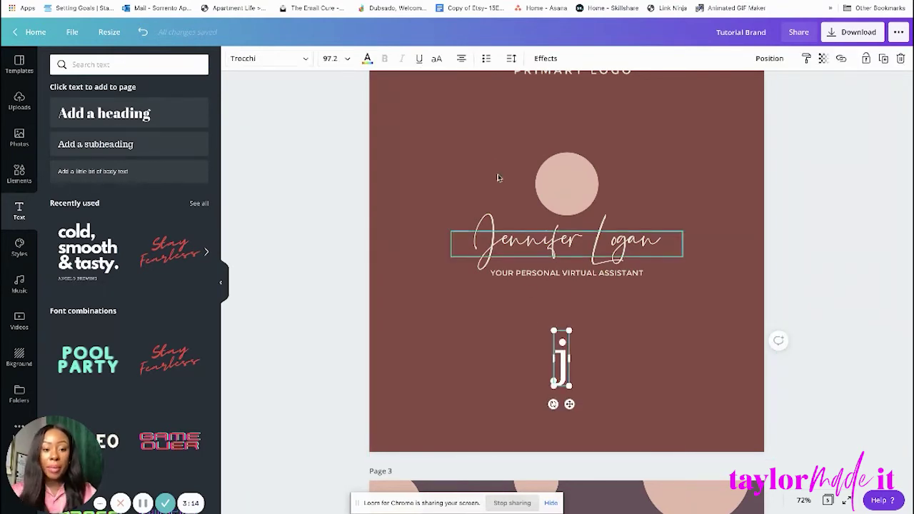
{"action": "left_click", "coordinate": [304, 58]}
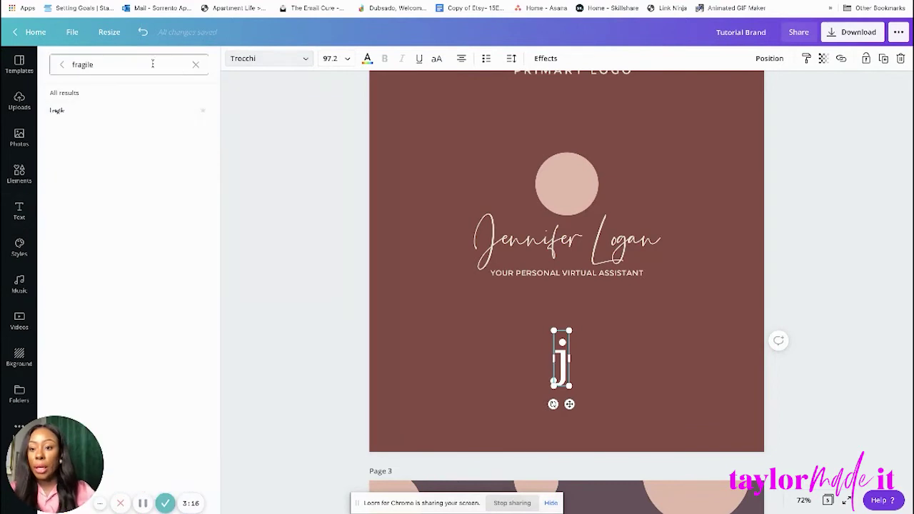
{"action": "left_click", "coordinate": [196, 65]}
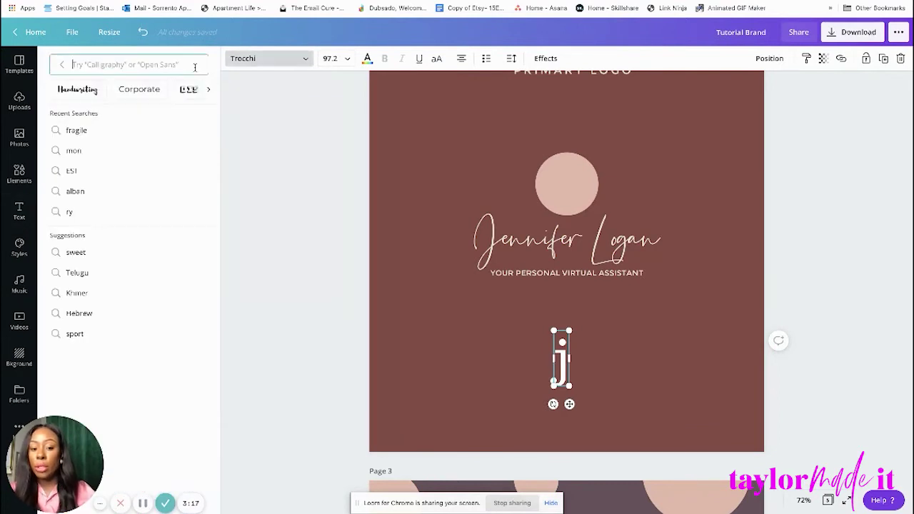
{"action": "left_click", "coordinate": [61, 64]}
{"action": "left_click", "coordinate": [103, 92]}
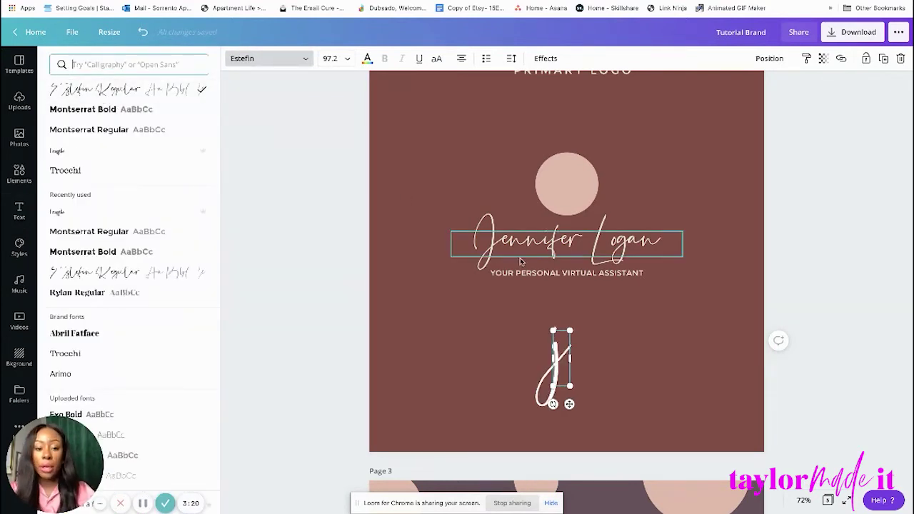
{"action": "key", "text": "Escape"}
{"action": "left_click", "coordinate": [850, 147]}
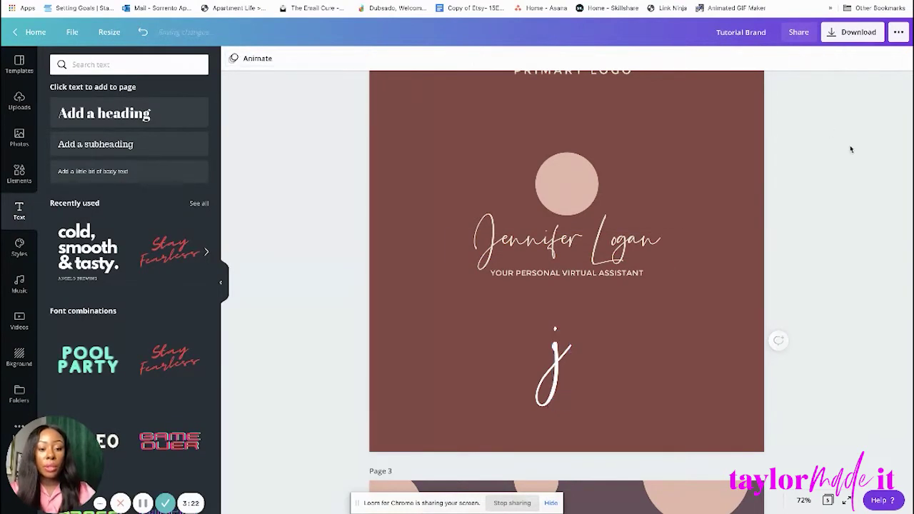
Duplicate the j, change the copy to 'l', and move it beside the j.
{"action": "left_click", "coordinate": [569, 357]}
{"action": "left_click_drag", "start_coordinate": [570, 331], "coordinate": [606, 293]}
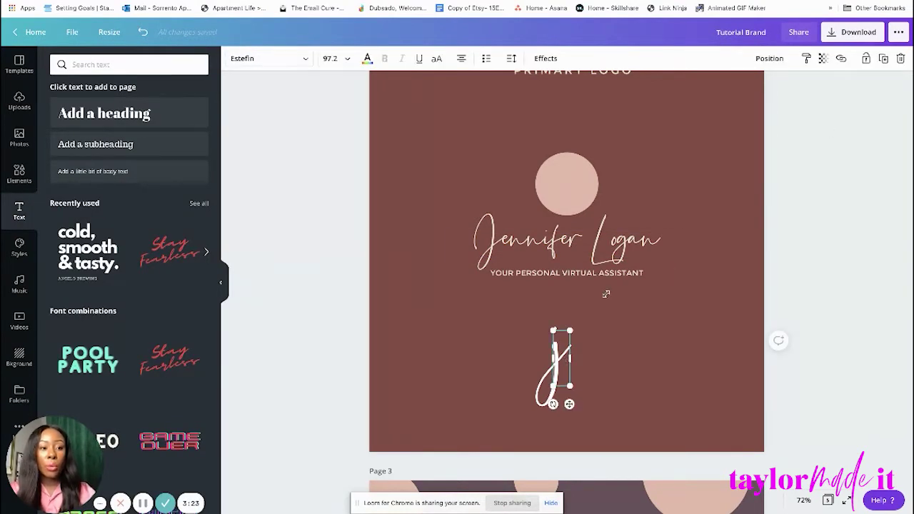
{"action": "left_click", "coordinate": [883, 58]}
{"action": "left_click_drag", "start_coordinate": [592, 361], "coordinate": [594, 364]}
{"action": "type", "text": "l"}
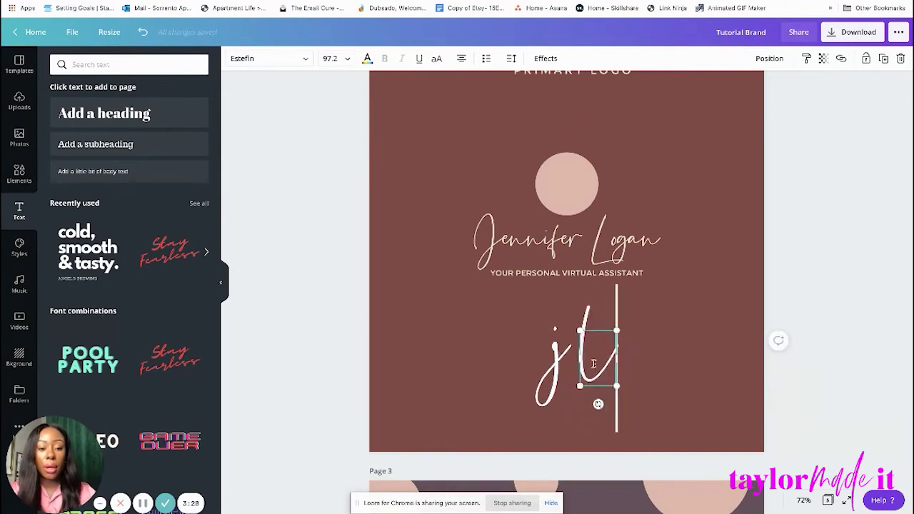
{"action": "left_click", "coordinate": [816, 220]}
{"action": "mouse_move", "coordinate": [584, 365]}
{"action": "left_mouse_down"}
{"action": "mouse_move", "coordinate": [575, 364]}
{"action": "mouse_move", "coordinate": [571, 378]}
{"action": "left_mouse_up"}
{"action": "left_click", "coordinate": [778, 341]}
{"action": "left_click", "coordinate": [588, 375]}
Reselect the l letter and page background to check the jl monogram's placement.
{"action": "left_click", "coordinate": [839, 239]}
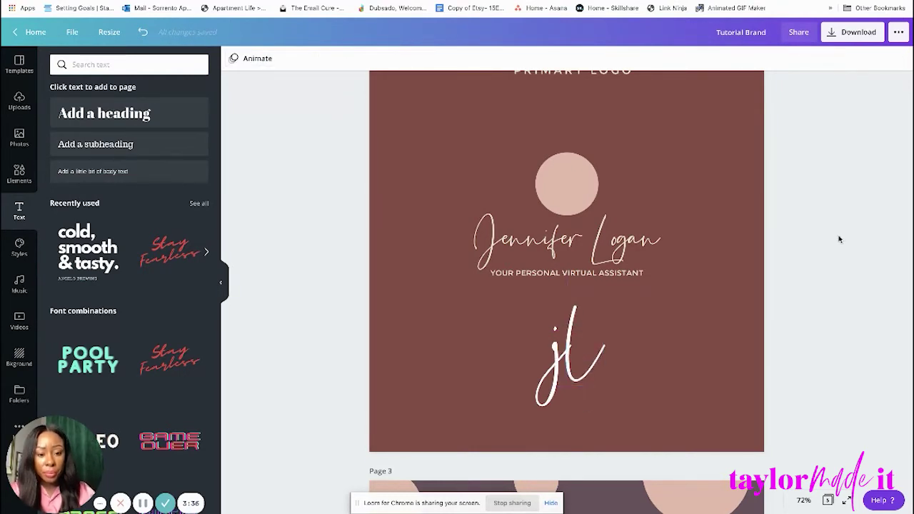
{"action": "left_click", "coordinate": [596, 353]}
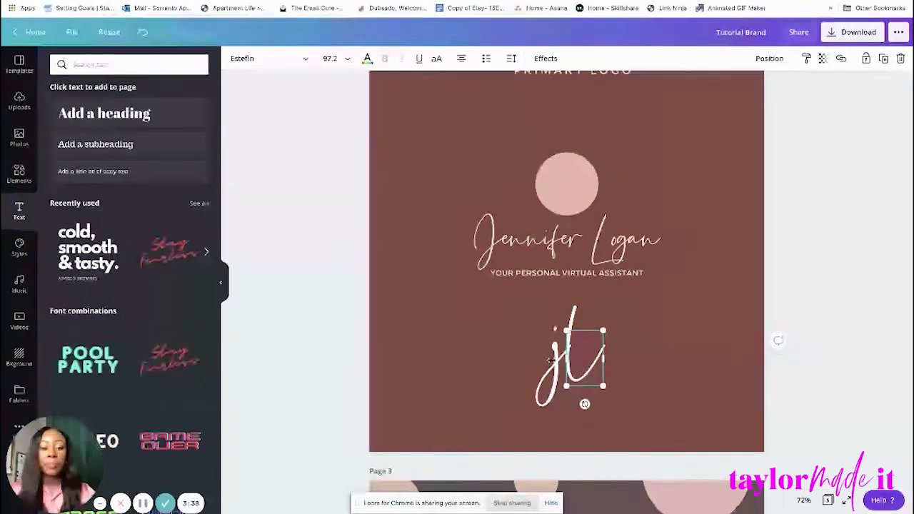
{"action": "left_click", "coordinate": [521, 402]}
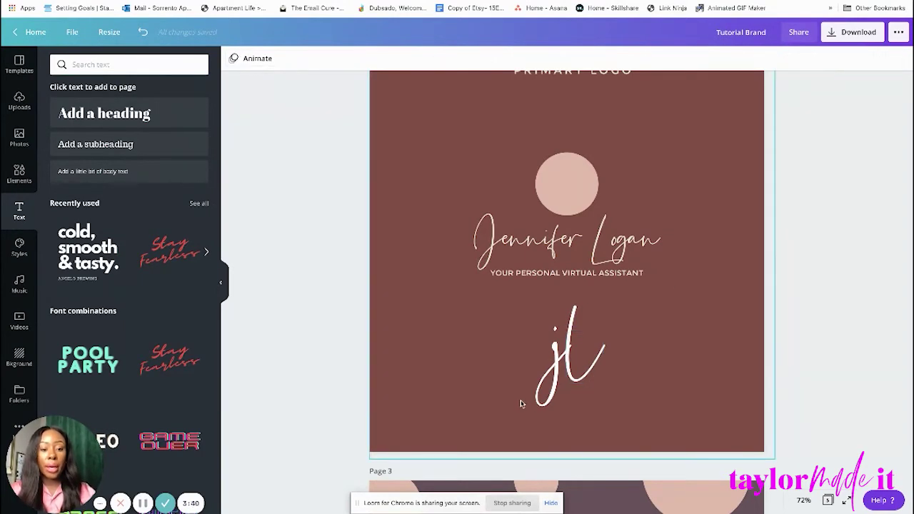
{"action": "left_click", "coordinate": [541, 404]}
{"action": "left_click", "coordinate": [575, 367]}
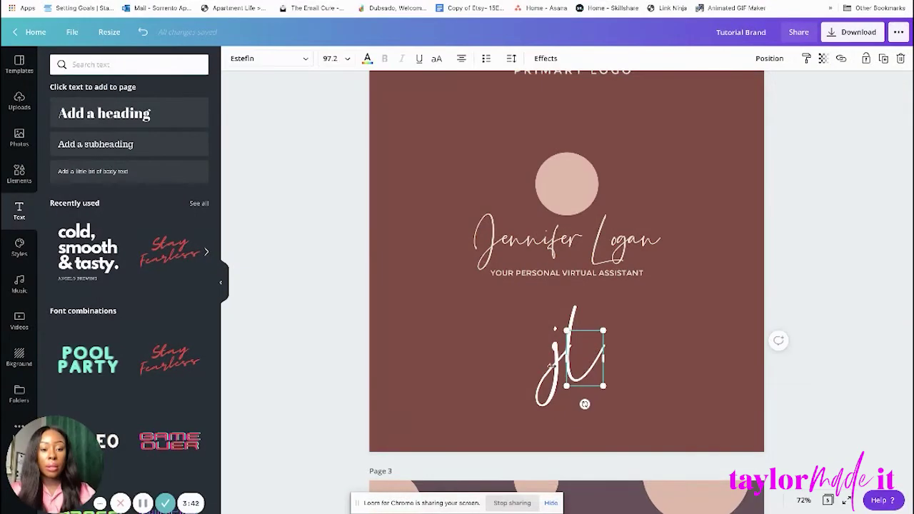
{"action": "left_click", "coordinate": [738, 313]}
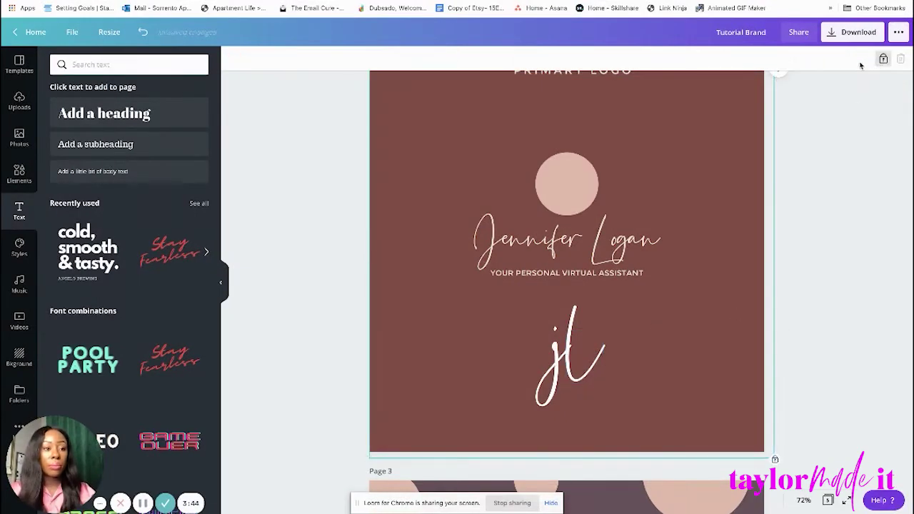
{"action": "left_click", "coordinate": [853, 217]}
{"action": "left_click", "coordinate": [579, 384]}
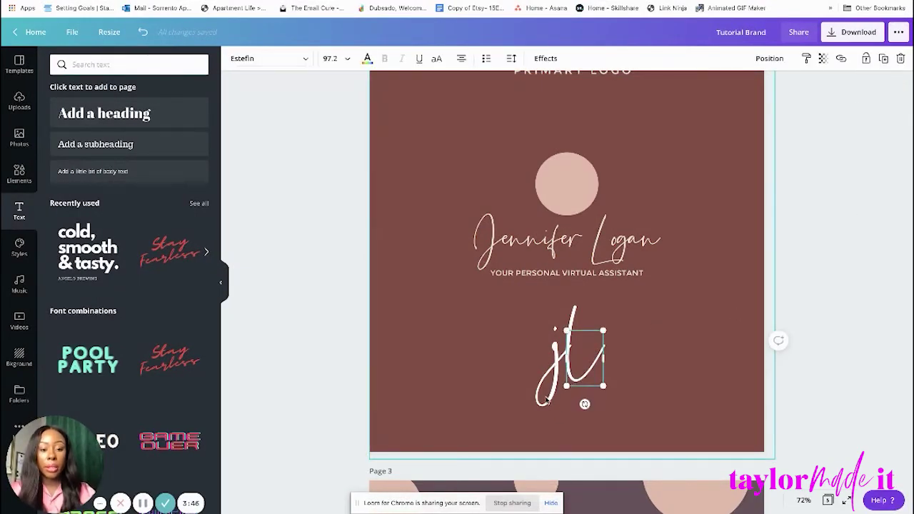
{"action": "left_click", "coordinate": [537, 339]}
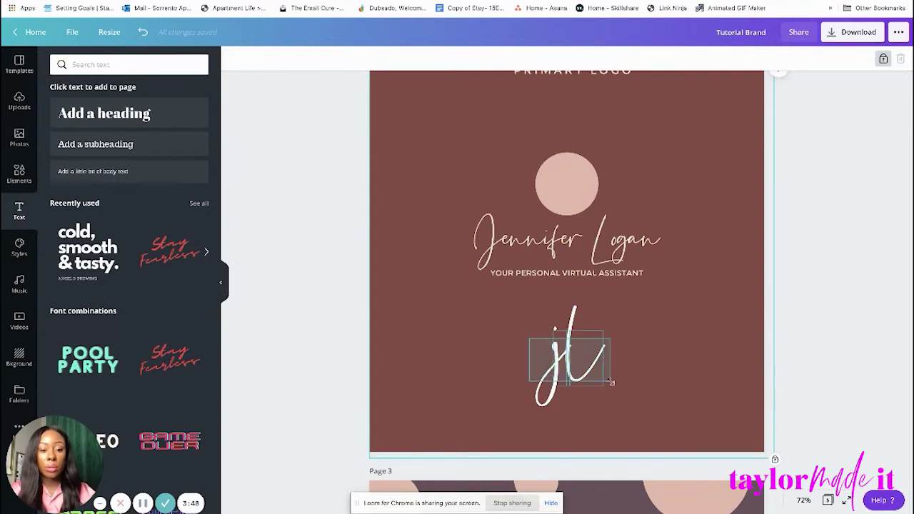
{"action": "left_click", "coordinate": [580, 364]}
Make both jl monogram letters cream.
{"action": "mouse_move", "coordinate": [580, 370]}
{"action": "left_mouse_down"}
{"action": "mouse_move", "coordinate": [579, 198]}
{"action": "mouse_move", "coordinate": [573, 355]}
{"action": "left_mouse_up"}
{"action": "left_click", "coordinate": [367, 59]}
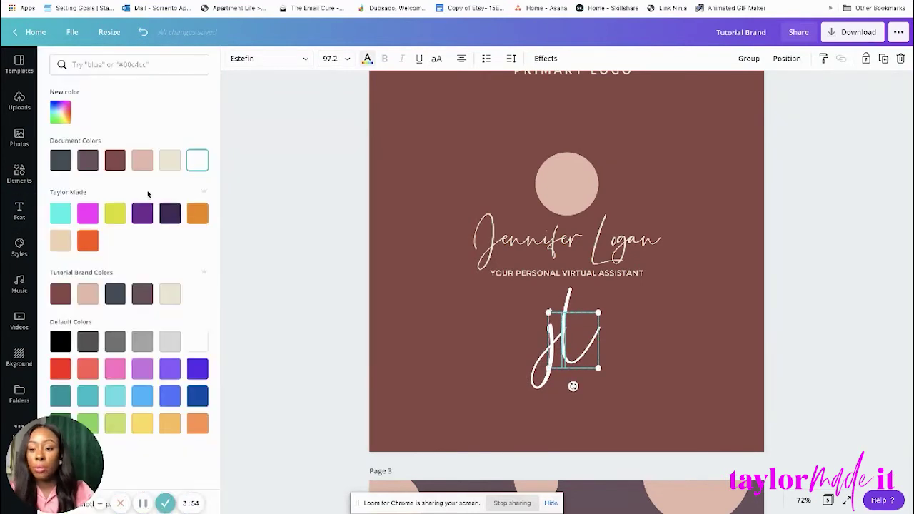
{"action": "left_click", "coordinate": [169, 161]}
Try slate, rose-brown, mauve and cream fills on the circle, keeping it light pink.
{"action": "left_click", "coordinate": [567, 187]}
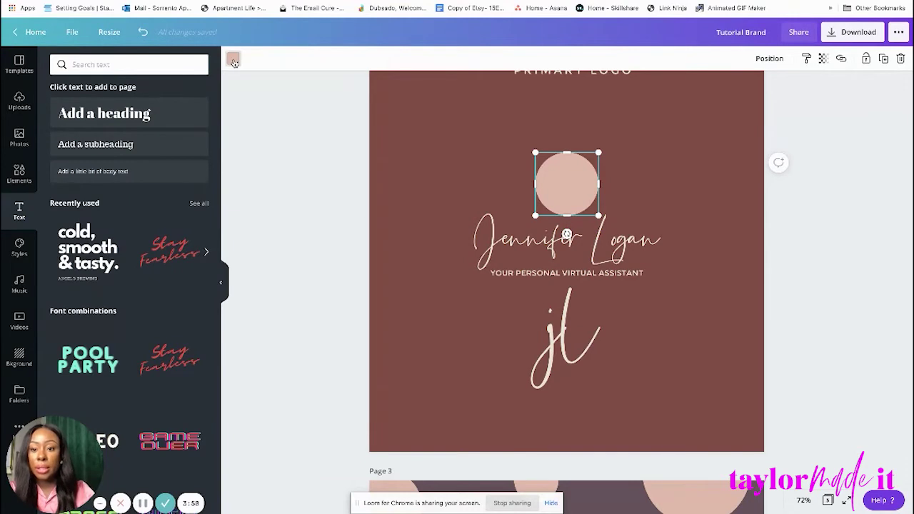
{"action": "left_click", "coordinate": [234, 60]}
{"action": "left_click", "coordinate": [62, 162]}
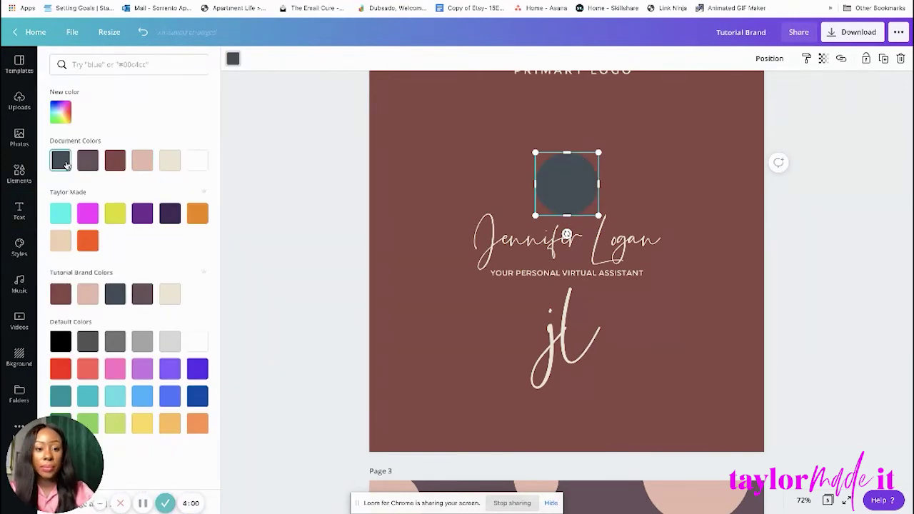
{"action": "left_click", "coordinate": [114, 161]}
{"action": "left_click", "coordinate": [88, 162]}
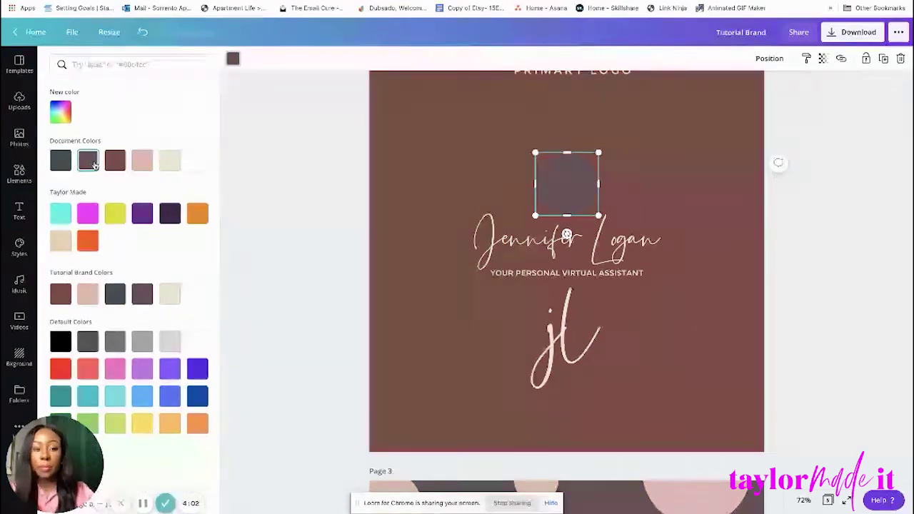
{"action": "left_click", "coordinate": [142, 163]}
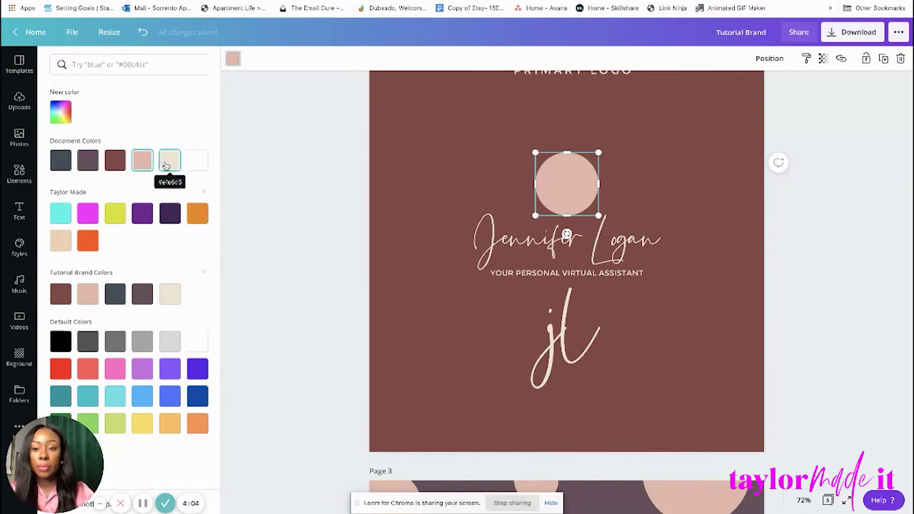
{"action": "left_click", "coordinate": [167, 163]}
{"action": "left_click", "coordinate": [142, 163]}
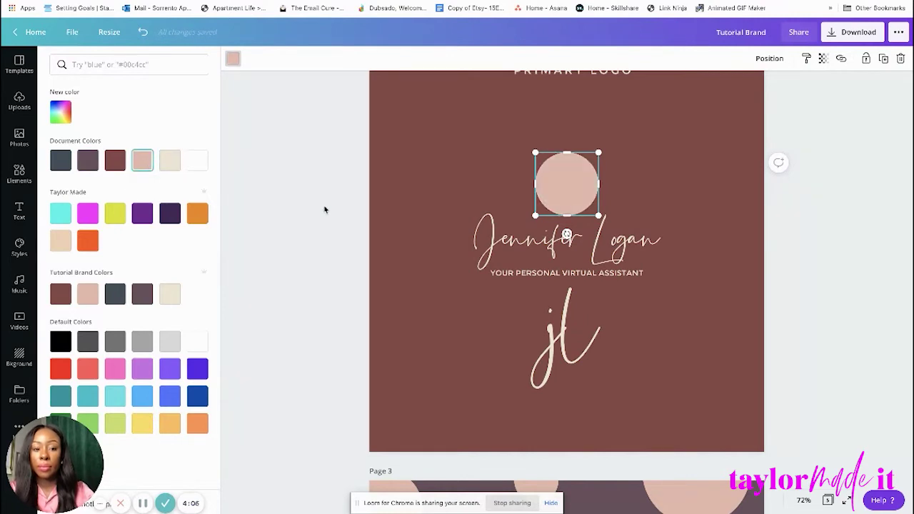
{"action": "scroll", "coordinate": [324, 209], "scroll_direction": "up", "scroll_amount": 1}
{"action": "left_click", "coordinate": [19, 210]}
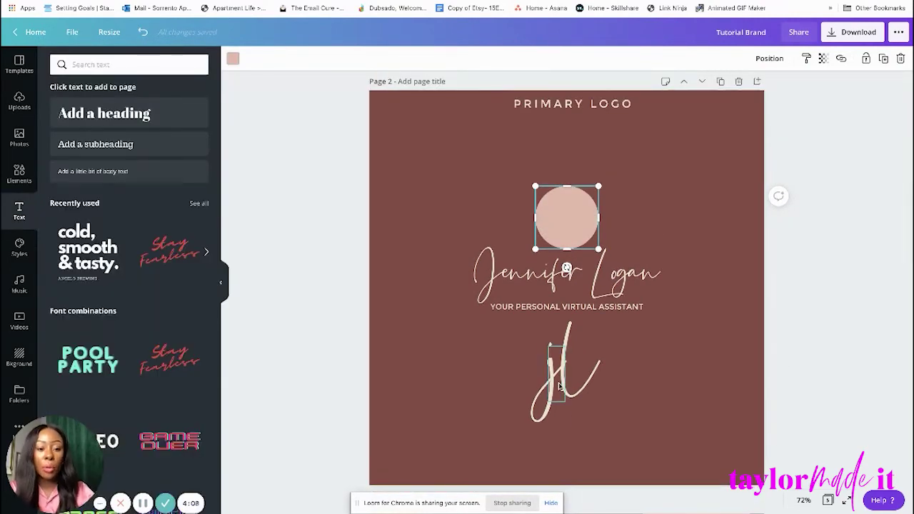
Move the jl monogram onto the pink circle and shrink it to about 42 to fit inside.
{"action": "left_click", "coordinate": [589, 379]}
{"action": "left_click_drag", "start_coordinate": [519, 365], "coordinate": [573, 221]}
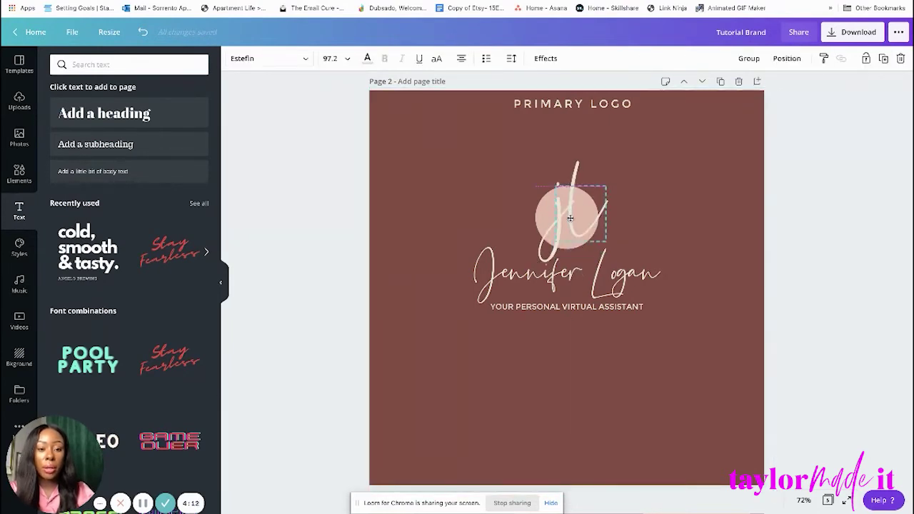
{"action": "left_click_drag", "start_coordinate": [607, 185], "coordinate": [568, 222]}
{"action": "left_click", "coordinate": [802, 163]}
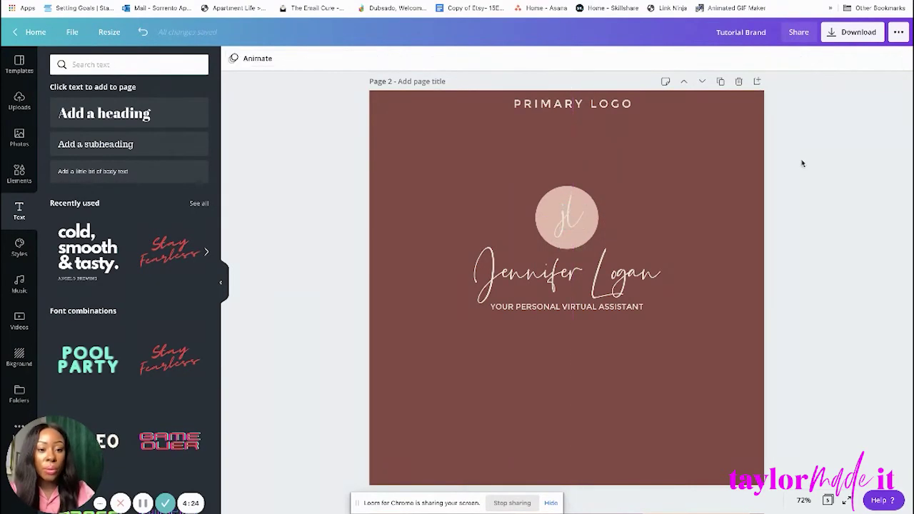
{"action": "left_click", "coordinate": [575, 226]}
{"action": "left_click", "coordinate": [819, 132]}
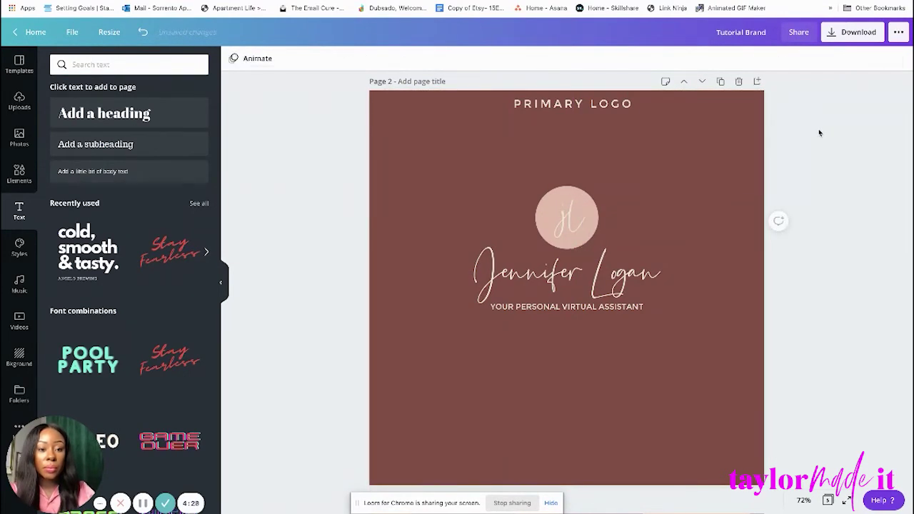
{"action": "left_click", "coordinate": [565, 229]}
{"action": "left_click_drag", "start_coordinate": [561, 204], "coordinate": [552, 200]}
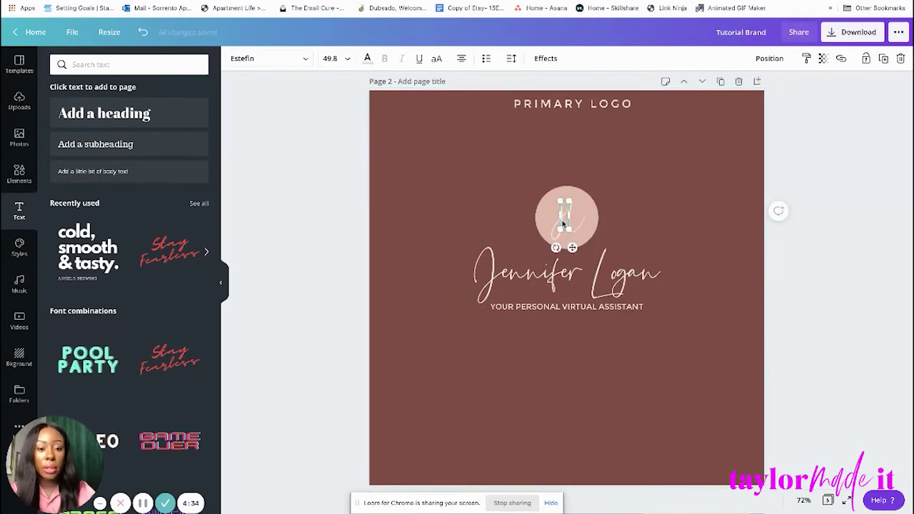
Move the l out of the circle beside the large J and retype it as a capital L.
{"action": "left_click_drag", "start_coordinate": [567, 221], "coordinate": [565, 362]}
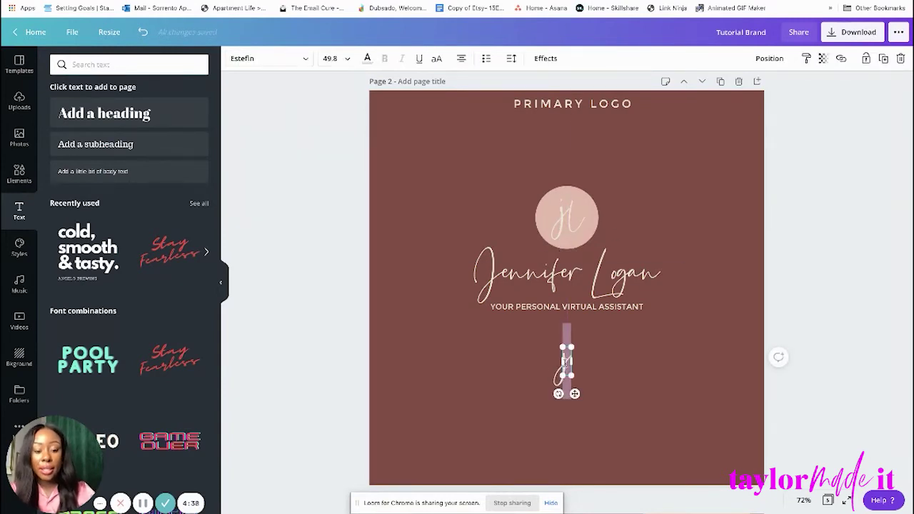
{"action": "left_click", "coordinate": [838, 245]}
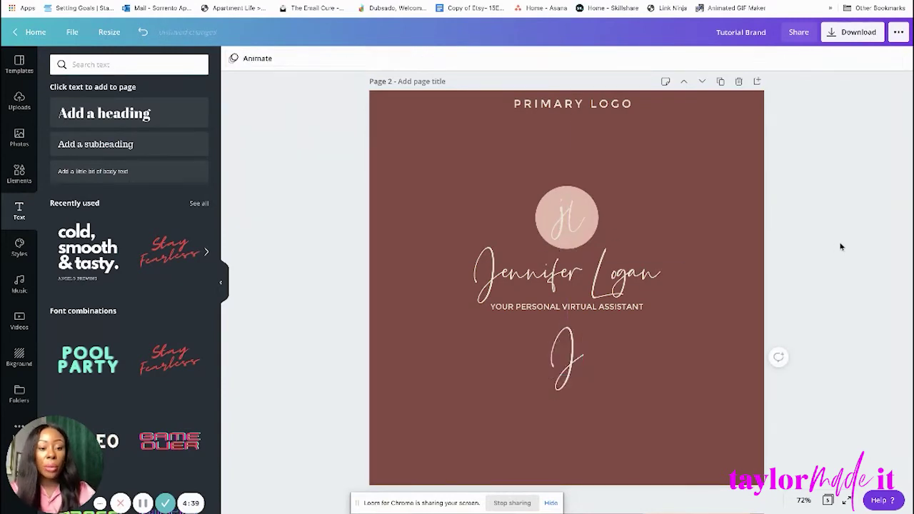
{"action": "left_click", "coordinate": [553, 372]}
{"action": "left_click_drag", "start_coordinate": [561, 379], "coordinate": [548, 384]}
{"action": "left_click_drag", "start_coordinate": [582, 214], "coordinate": [591, 370]}
{"action": "double_click", "coordinate": [590, 372]}
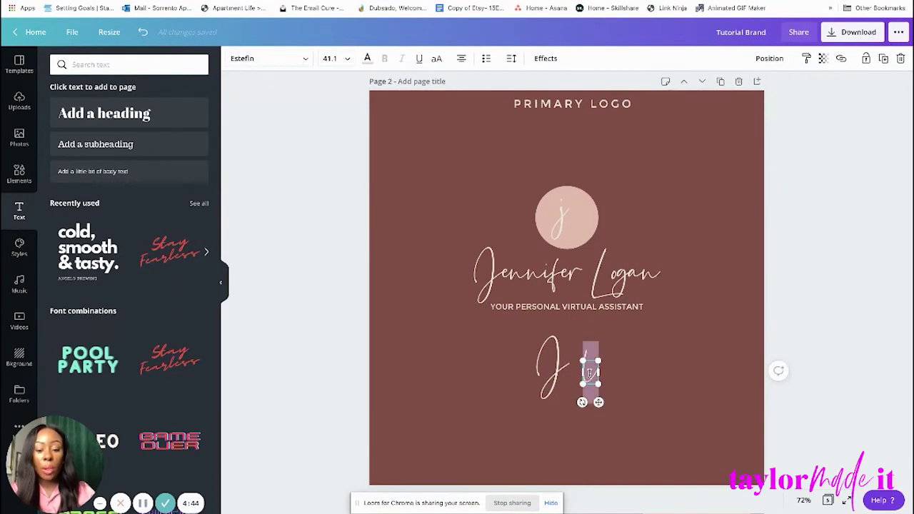
{"action": "type", "text": "L"}
Tuck the L against the large J to form a JL monogram.
{"action": "left_click", "coordinate": [824, 289]}
{"action": "left_click", "coordinate": [590, 372]}
{"action": "left_click", "coordinate": [647, 368]}
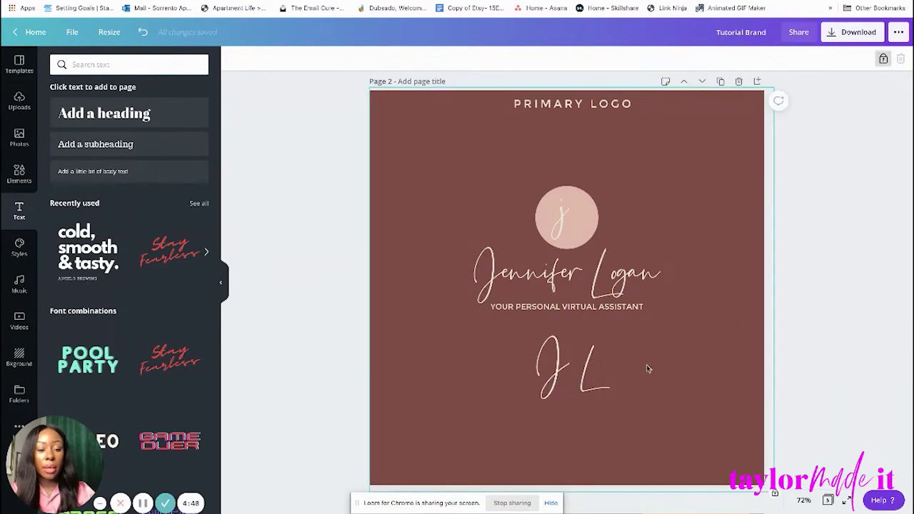
{"action": "left_click", "coordinate": [600, 389]}
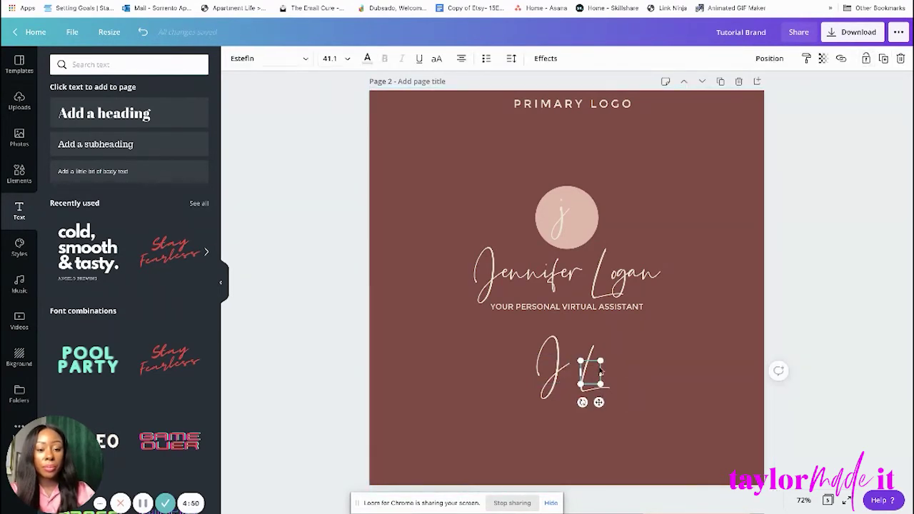
{"action": "left_click_drag", "start_coordinate": [592, 372], "coordinate": [572, 361]}
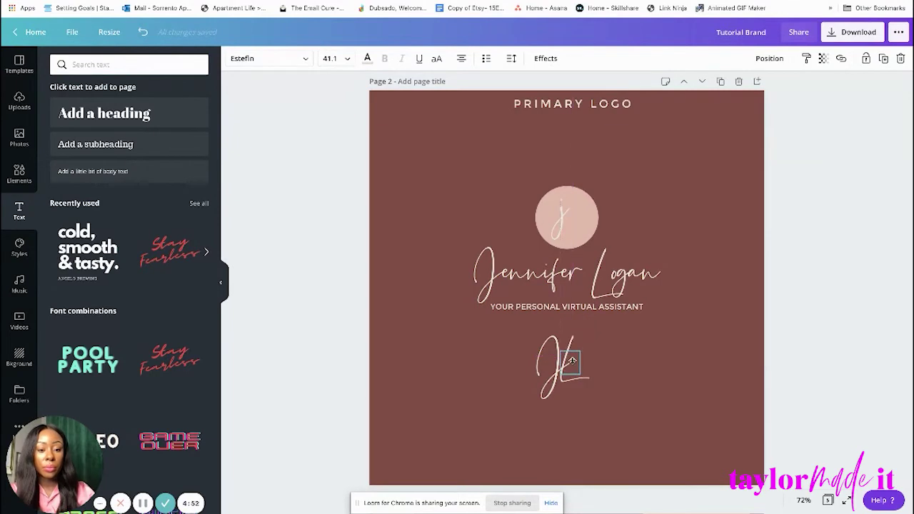
{"action": "left_click", "coordinate": [616, 360]}
{"action": "left_click", "coordinate": [582, 382]}
{"action": "left_click", "coordinate": [533, 352]}
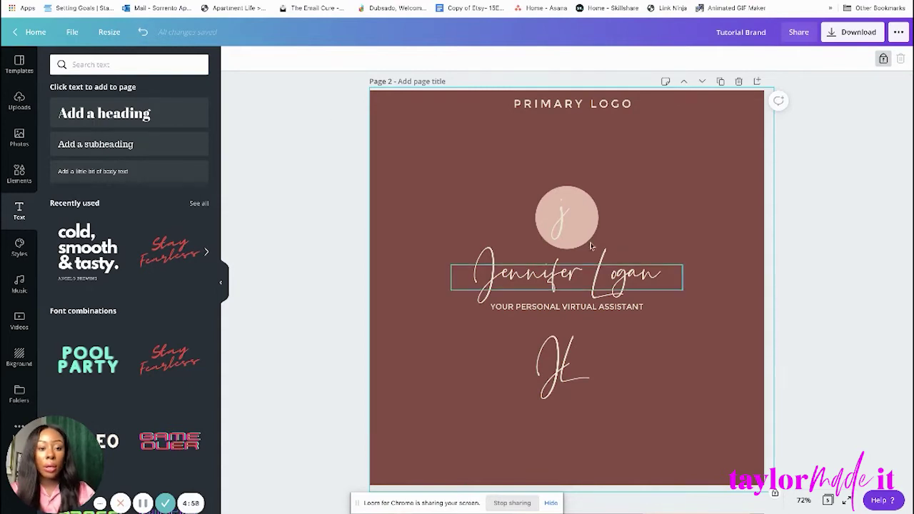
Undo the JL experiment until only the jl letters remain in the pink circle.
{"action": "left_click", "coordinate": [143, 32]}
{"action": "left_click", "coordinate": [142, 33]}
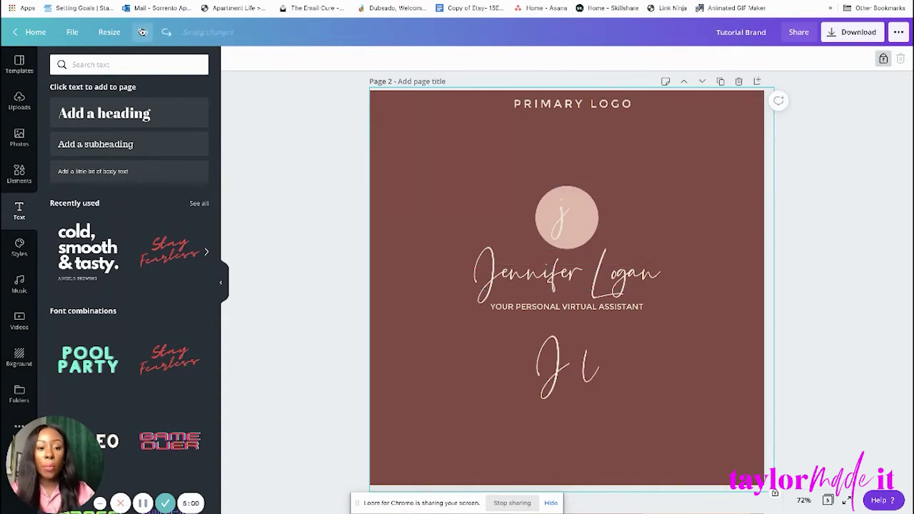
{"action": "left_click", "coordinate": [143, 33]}
{"action": "left_click", "coordinate": [142, 32]}
{"action": "left_click", "coordinate": [143, 32]}
{"action": "left_click", "coordinate": [142, 32]}
{"action": "left_click", "coordinate": [143, 32]}
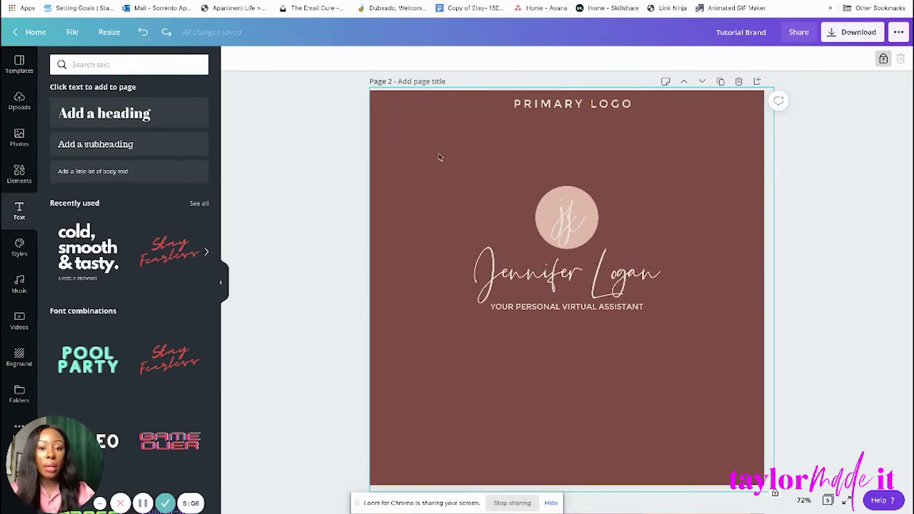
Recolour the jl letters in the pink circle dark brown.
{"action": "left_click", "coordinate": [577, 228]}
{"action": "left_click_drag", "start_coordinate": [577, 229], "coordinate": [576, 228]}
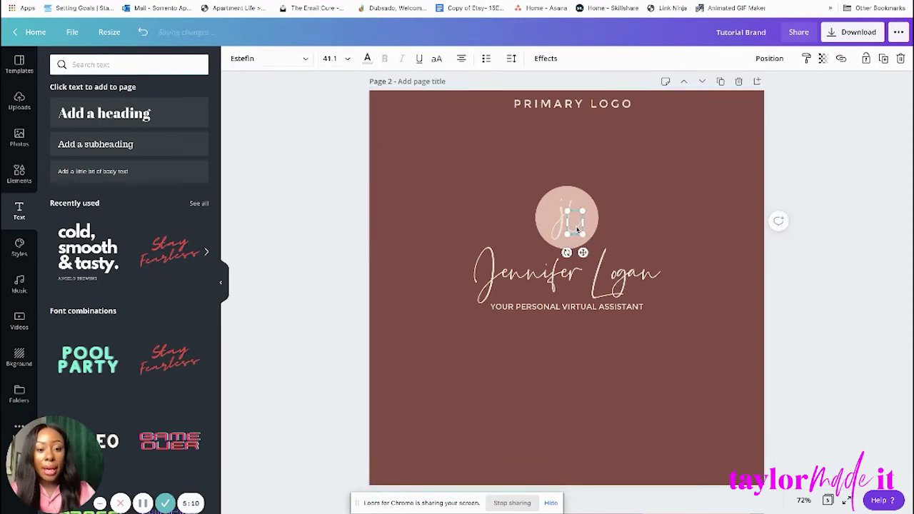
{"action": "left_click", "coordinate": [367, 57]}
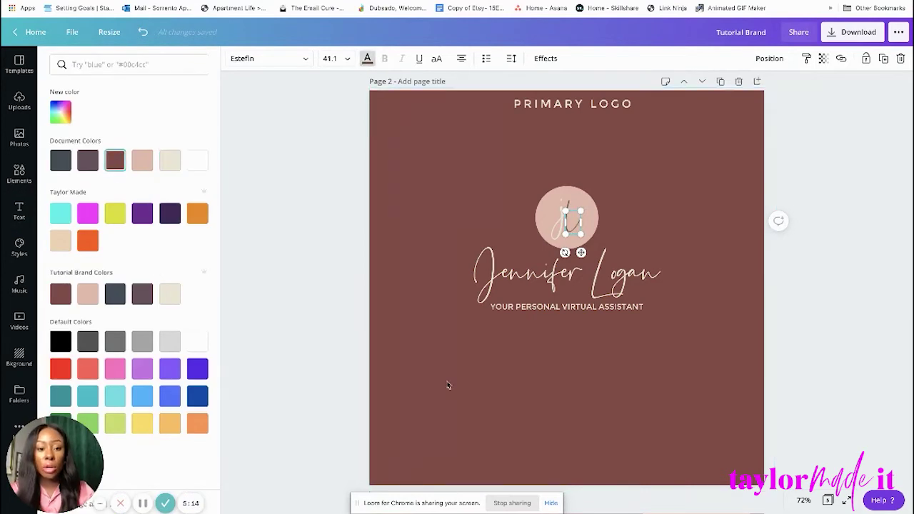
{"action": "left_click", "coordinate": [595, 409]}
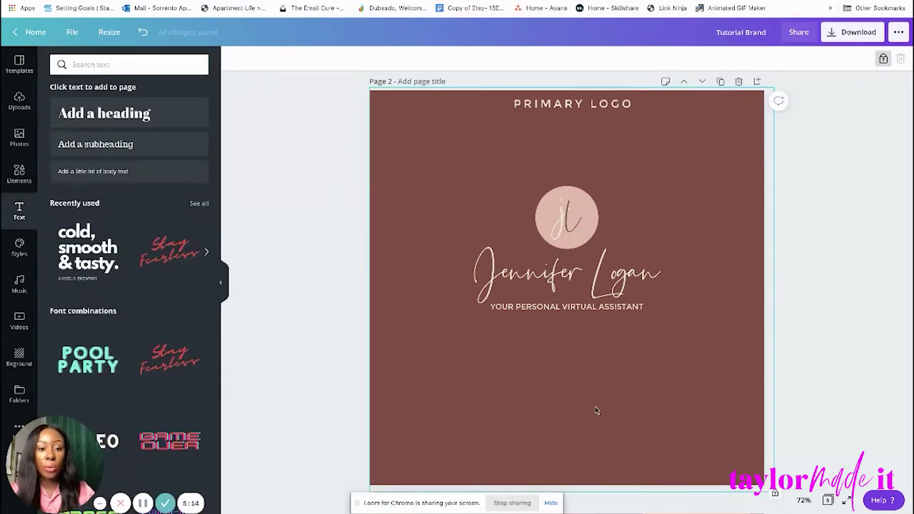
{"action": "left_click", "coordinate": [563, 218]}
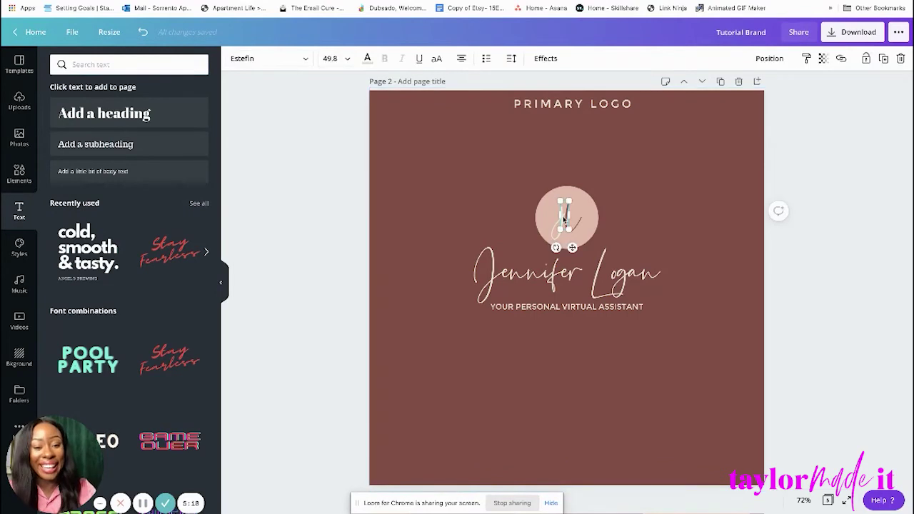
{"action": "left_click", "coordinate": [368, 58]}
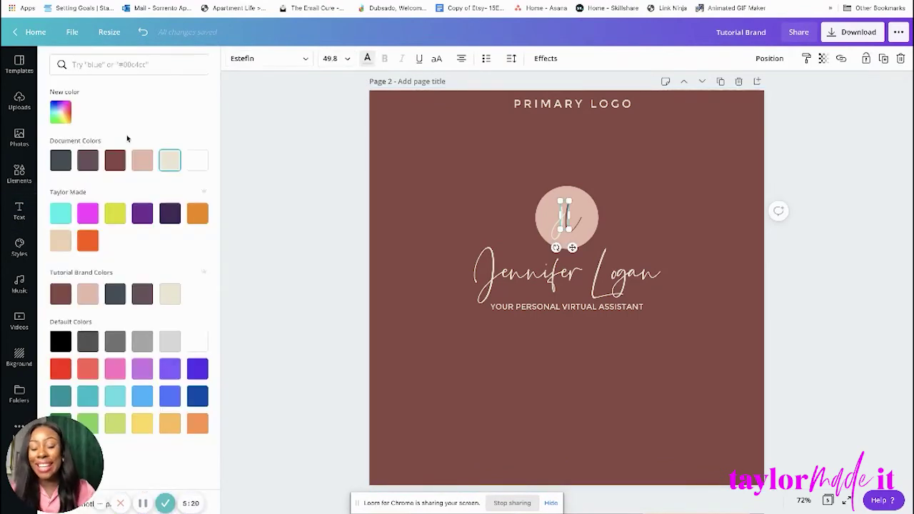
{"action": "left_click", "coordinate": [115, 160]}
{"action": "left_click", "coordinate": [607, 382]}
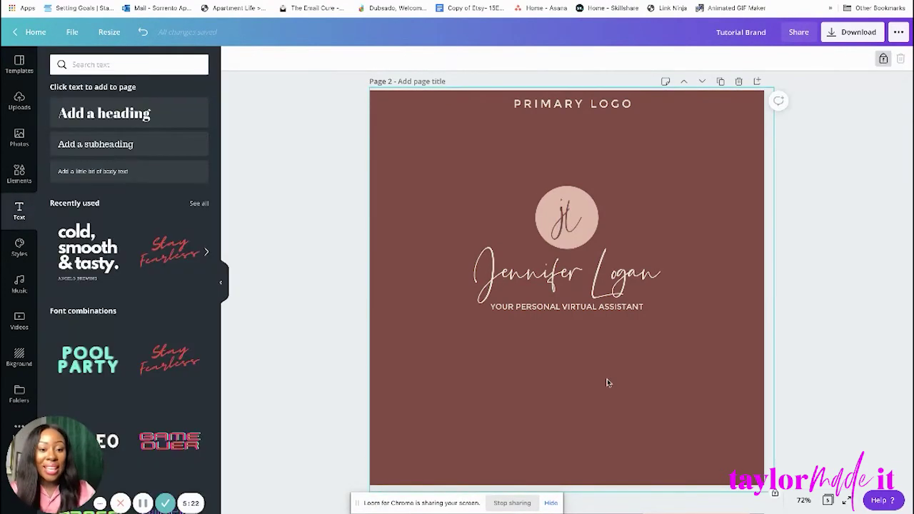
Enlarge the l to about size 66 and reposition it within the circle.
{"action": "left_click", "coordinate": [573, 227]}
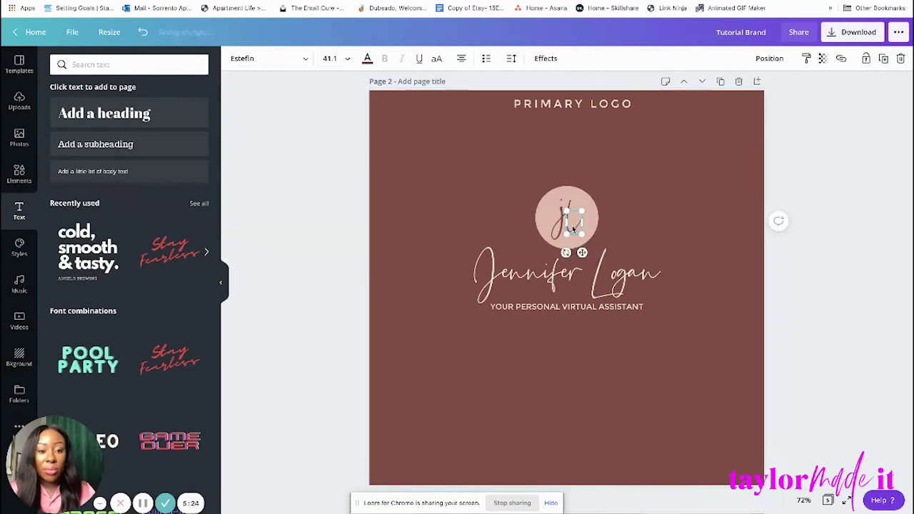
{"action": "left_click_drag", "start_coordinate": [587, 197], "coordinate": [596, 183]}
{"action": "left_click_drag", "start_coordinate": [577, 228], "coordinate": [579, 236]}
{"action": "left_click_drag", "start_coordinate": [591, 201], "coordinate": [586, 212]}
{"action": "key", "text": "Left"}
{"action": "key", "text": "Left"}
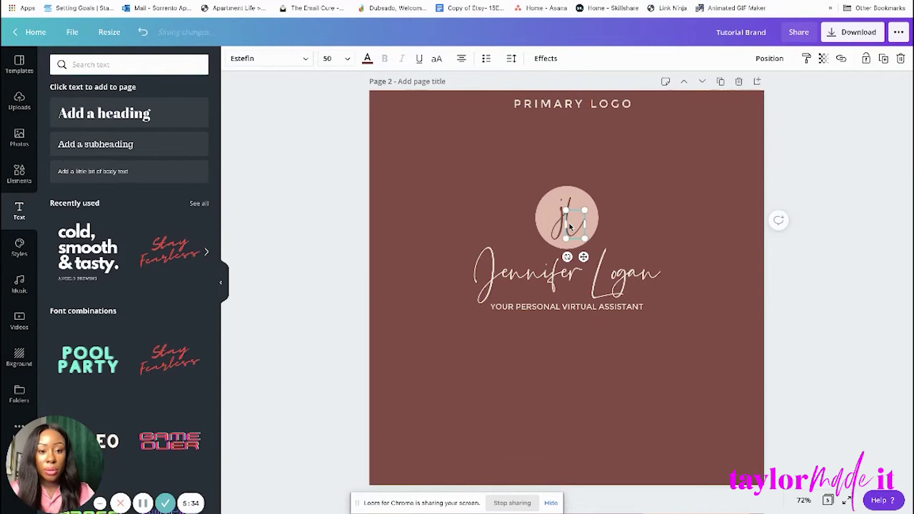
{"action": "left_click", "coordinate": [672, 229]}
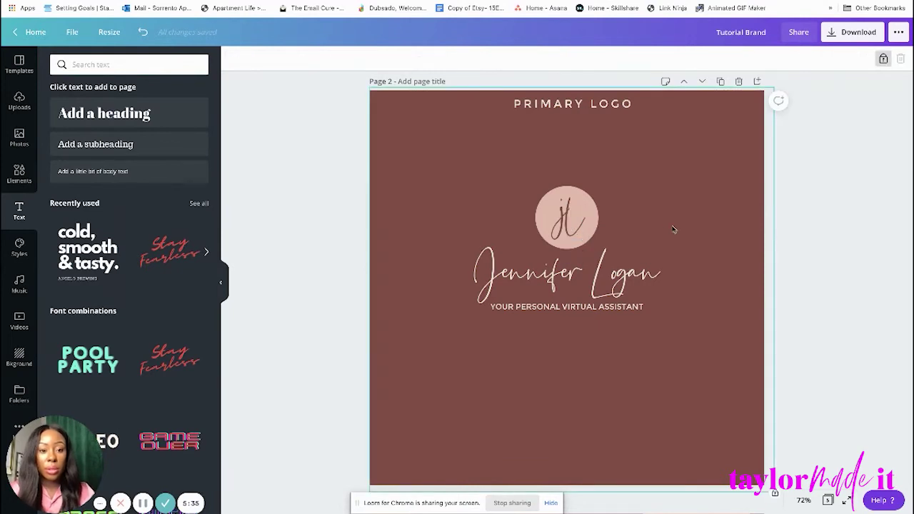
{"action": "left_click", "coordinate": [574, 240]}
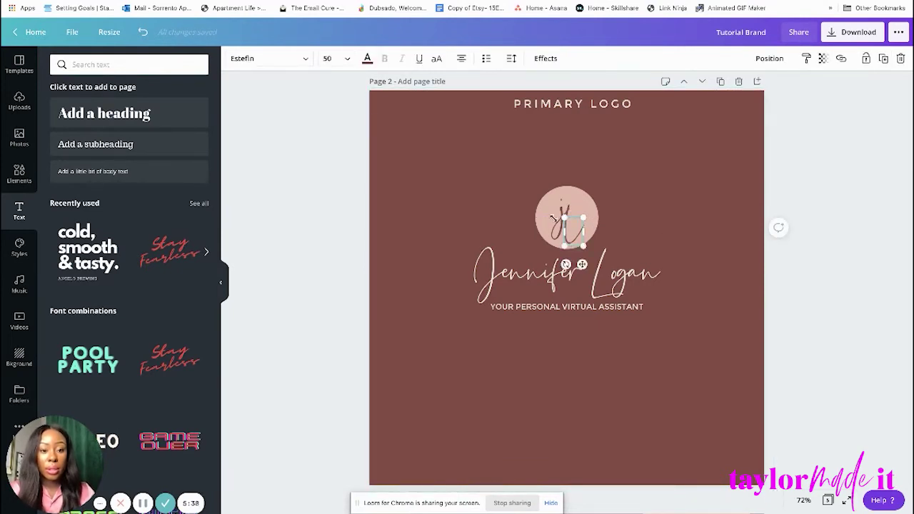
Resize the j letter, trying sizes 38.9 and 50, then revert the last change.
{"action": "left_click", "coordinate": [682, 161]}
{"action": "left_click", "coordinate": [562, 207]}
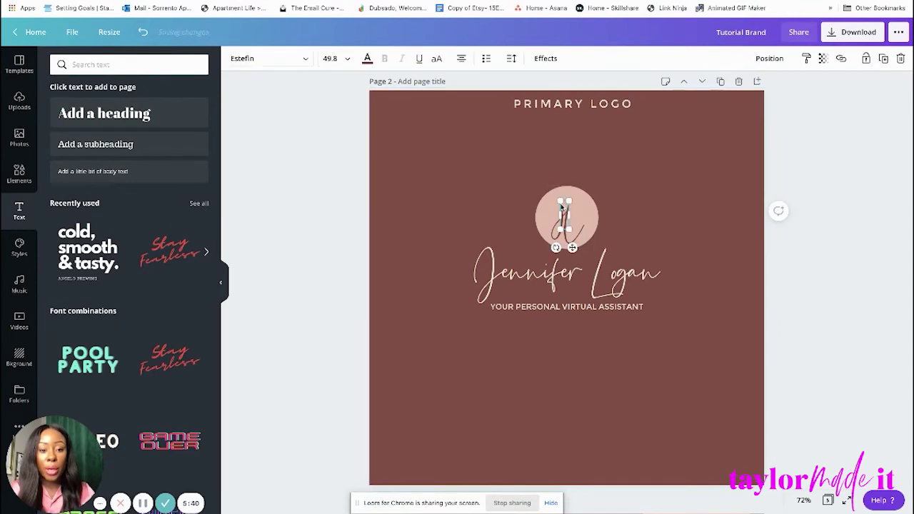
{"action": "mouse_move", "coordinate": [571, 200]}
{"action": "left_mouse_down"}
{"action": "mouse_move", "coordinate": [577, 191]}
{"action": "mouse_move", "coordinate": [568, 202]}
{"action": "left_mouse_up"}
{"action": "left_click", "coordinate": [683, 179]}
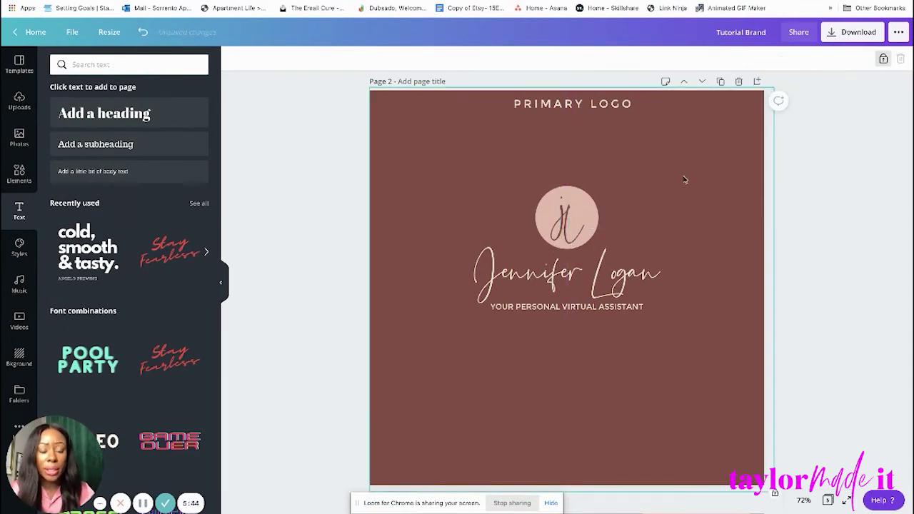
{"action": "left_click", "coordinate": [561, 210]}
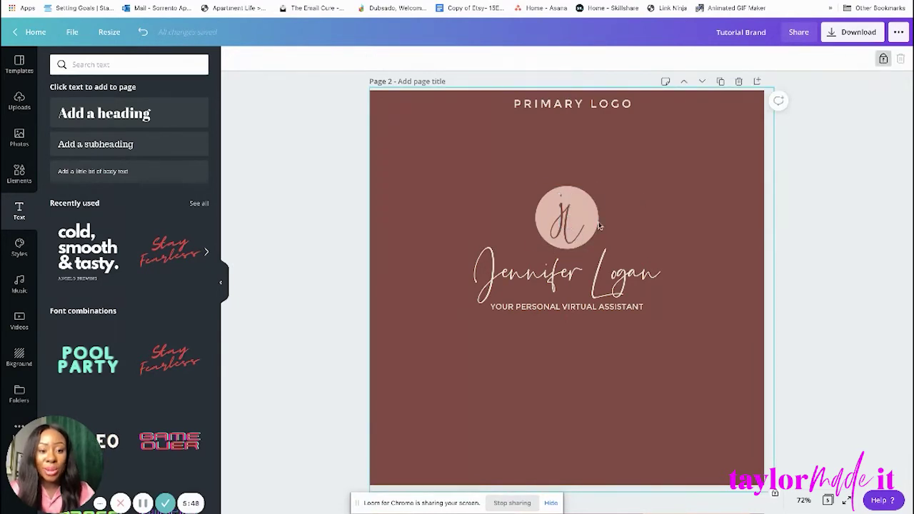
{"action": "left_click_drag", "start_coordinate": [569, 211], "coordinate": [586, 231]}
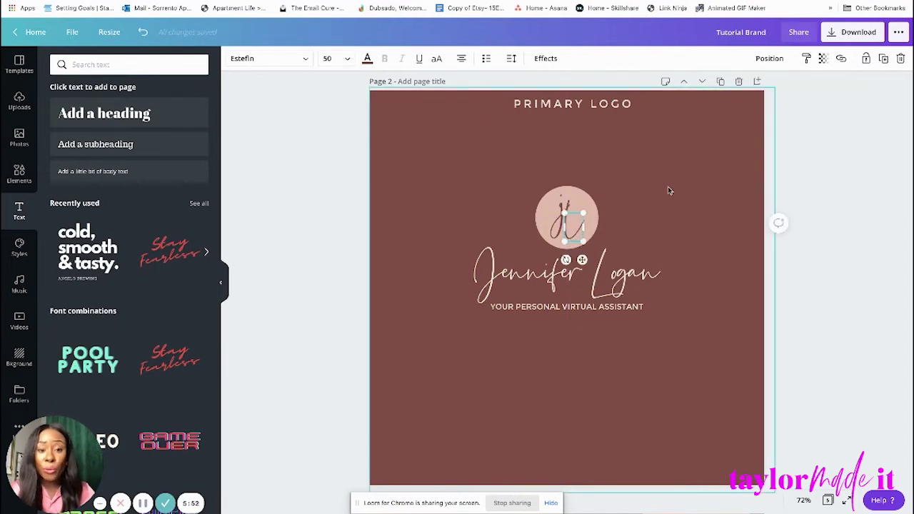
{"action": "key", "text": "ctrl+z"}
{"action": "left_click", "coordinate": [563, 205]}
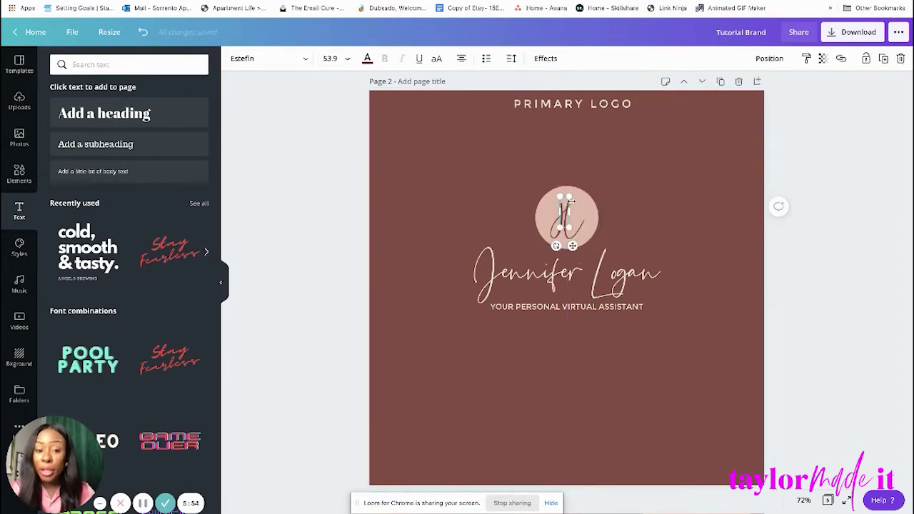
{"action": "key", "text": "Escape"}
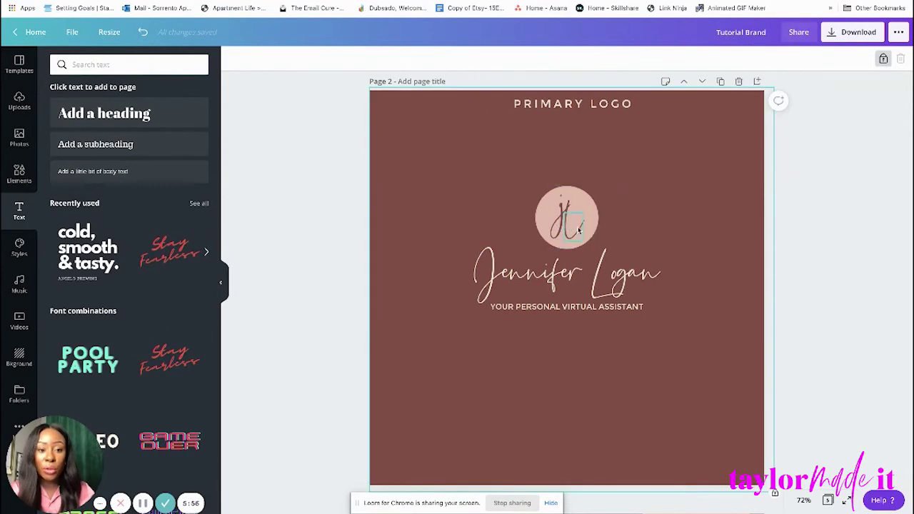
Lock the pink circle in place and reposition the L inside it.
{"action": "left_click", "coordinate": [577, 213]}
{"action": "left_click_drag", "start_coordinate": [583, 212], "coordinate": [584, 214]}
{"action": "left_click", "coordinate": [676, 171]}
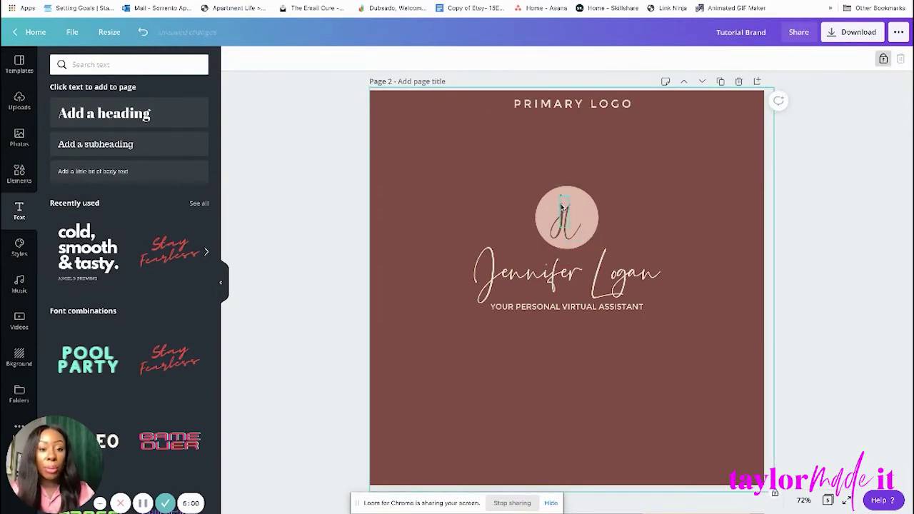
{"action": "left_click", "coordinate": [563, 207]}
{"action": "left_click", "coordinate": [665, 138]}
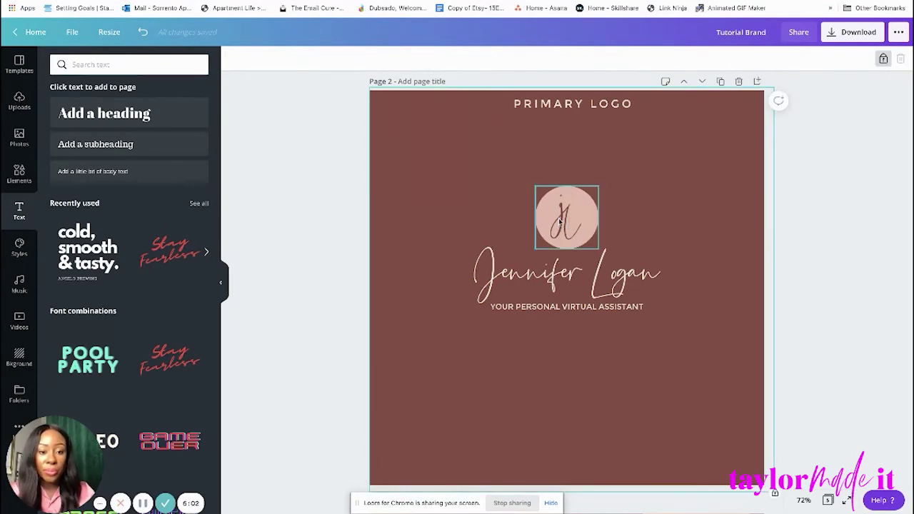
{"action": "left_click", "coordinate": [574, 227]}
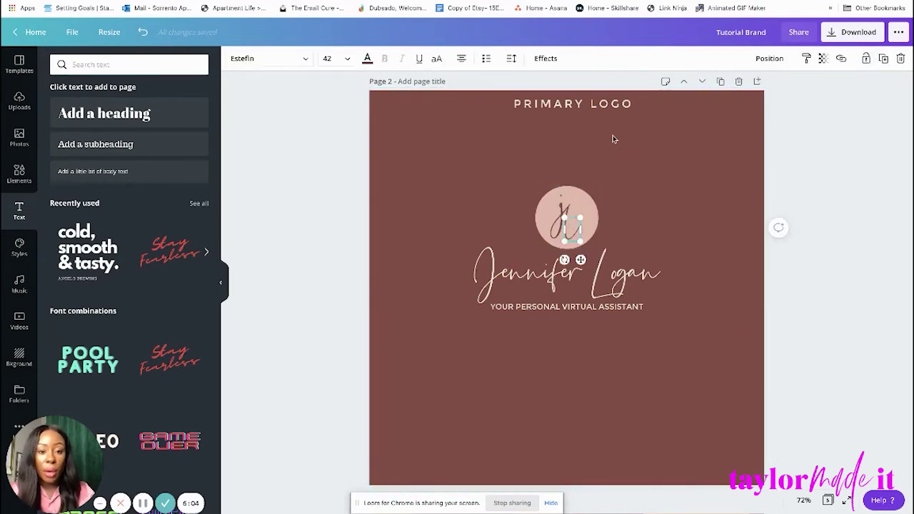
{"action": "key", "text": "Tab"}
{"action": "left_click", "coordinate": [865, 60]}
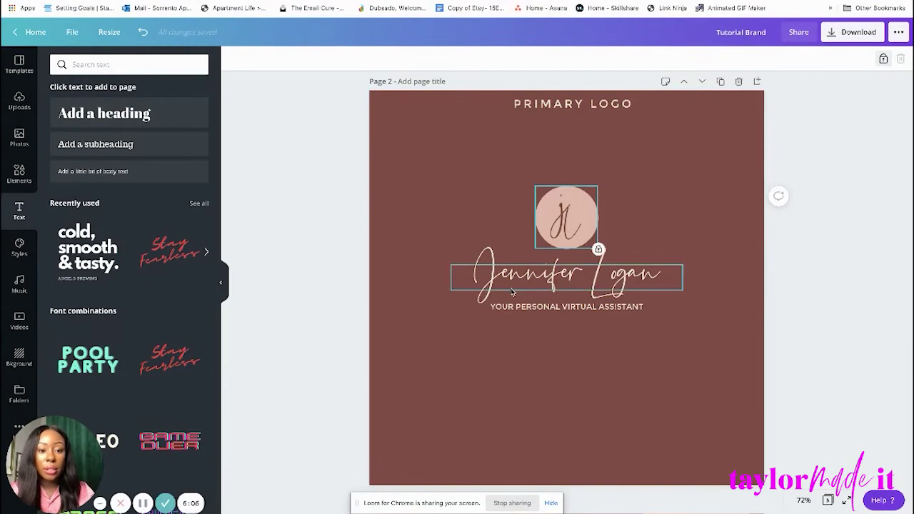
{"action": "left_click_drag", "start_coordinate": [576, 229], "coordinate": [565, 216]}
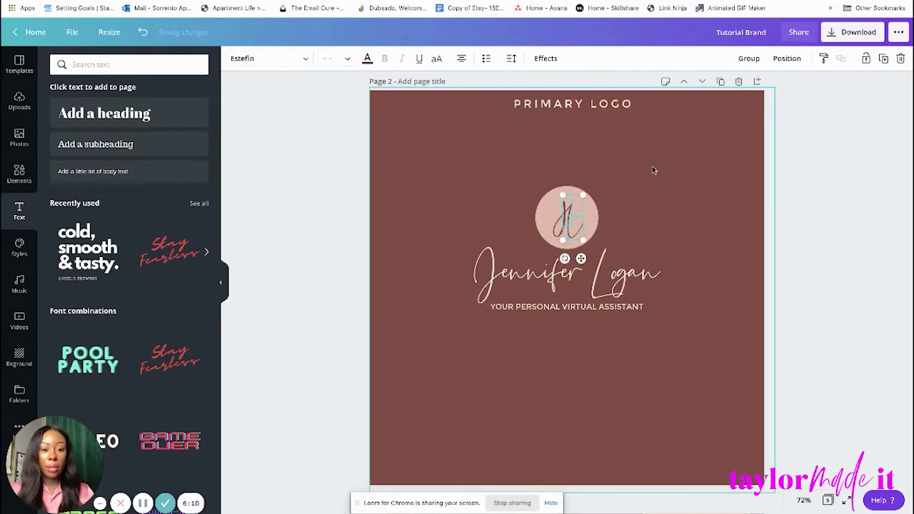
Select the circle, name and tagline together and move the logo lower on the page.
{"action": "left_click", "coordinate": [637, 167]}
{"action": "left_click", "coordinate": [566, 214]}
{"action": "left_click", "coordinate": [682, 230]}
{"action": "left_click_drag", "start_coordinate": [544, 167], "coordinate": [600, 360]}
{"action": "left_click_drag", "start_coordinate": [593, 271], "coordinate": [593, 309]}
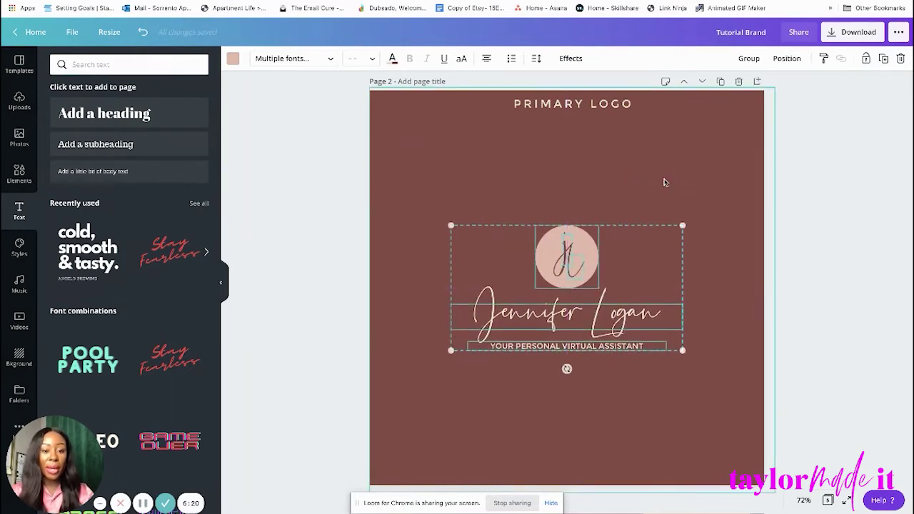
{"action": "left_click", "coordinate": [664, 179]}
{"action": "scroll", "coordinate": [665, 176], "scroll_direction": "down", "scroll_amount": 2}
{"action": "scroll", "coordinate": [666, 177], "scroll_direction": "down", "scroll_amount": 5}
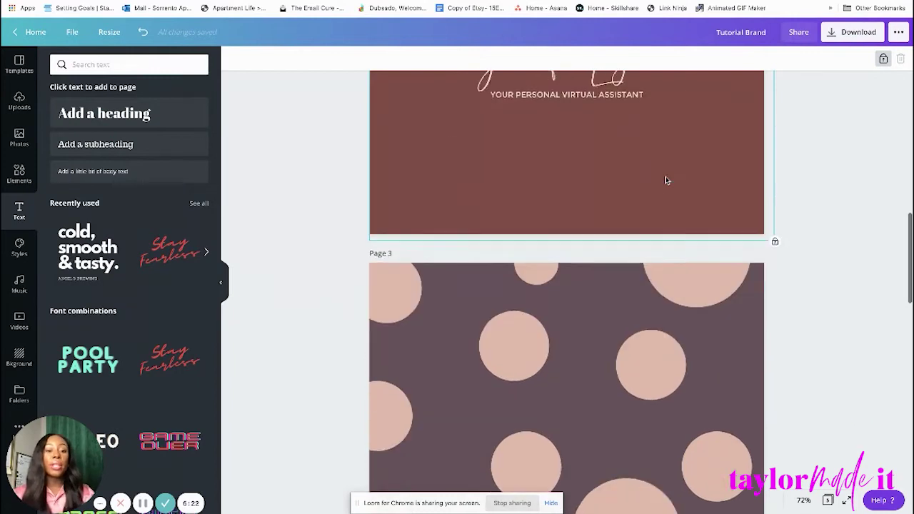
{"action": "scroll", "coordinate": [665, 176], "scroll_direction": "up", "scroll_amount": 15}
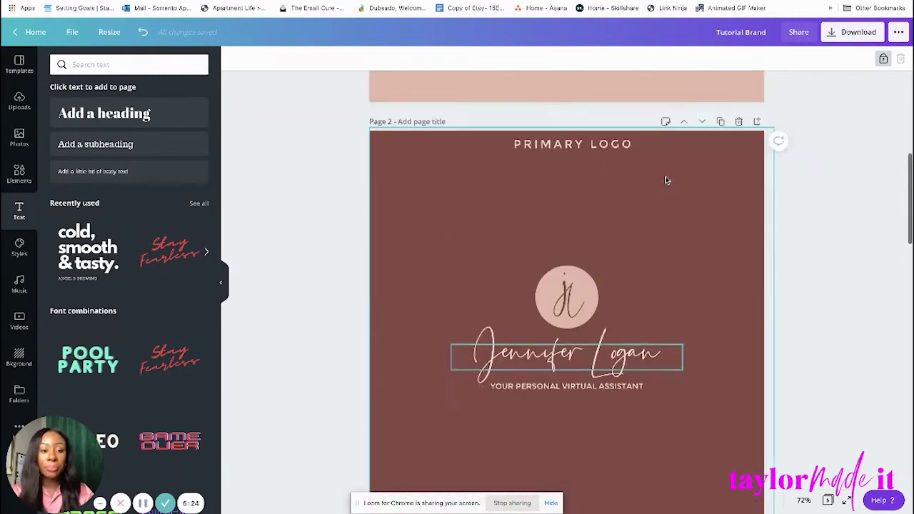
{"action": "scroll", "coordinate": [777, 283], "scroll_direction": "down", "scroll_amount": 6}
{"action": "scroll", "coordinate": [731, 191], "scroll_direction": "up", "scroll_amount": 1}
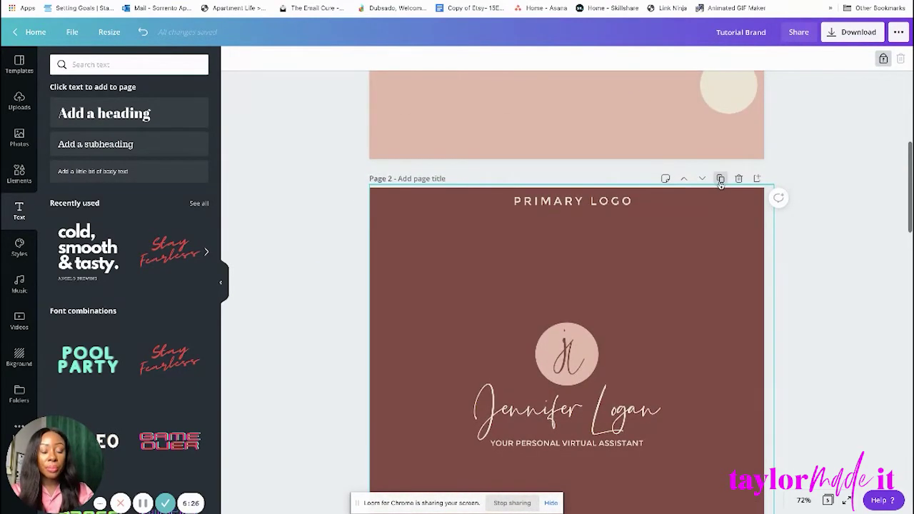
Duplicate the Primary Logo page and change the copy's heading from PRIMARY LOGO to SECONDARY LOGO.
{"action": "left_click", "coordinate": [720, 178]}
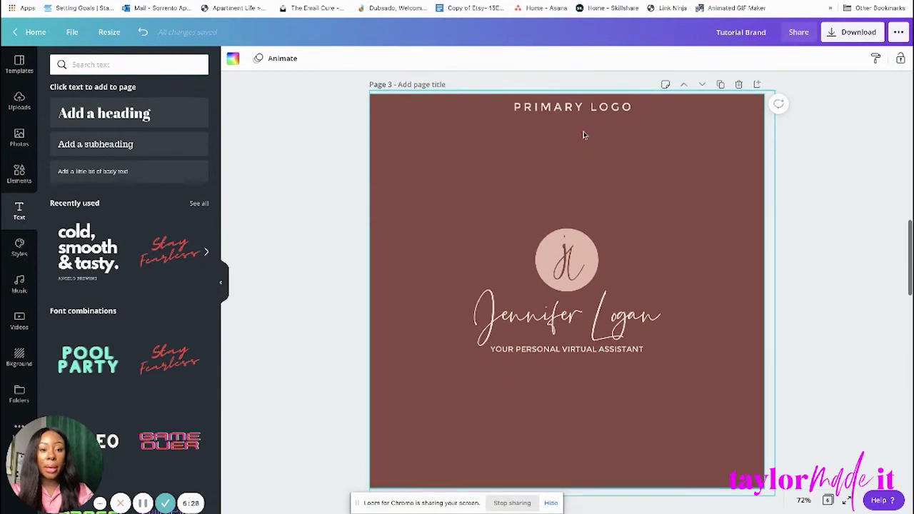
{"action": "left_click", "coordinate": [587, 107]}
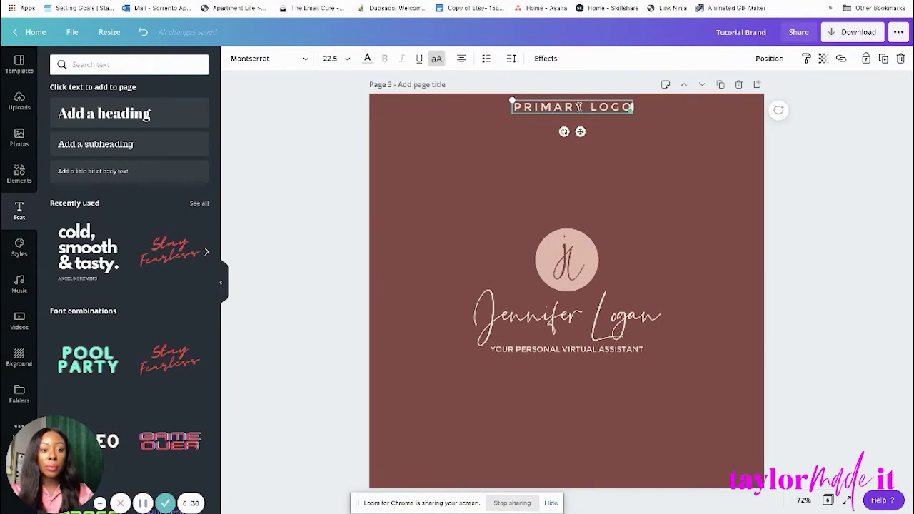
{"action": "left_click_drag", "start_coordinate": [582, 107], "coordinate": [499, 106]}
{"action": "type", "text": "SE"}
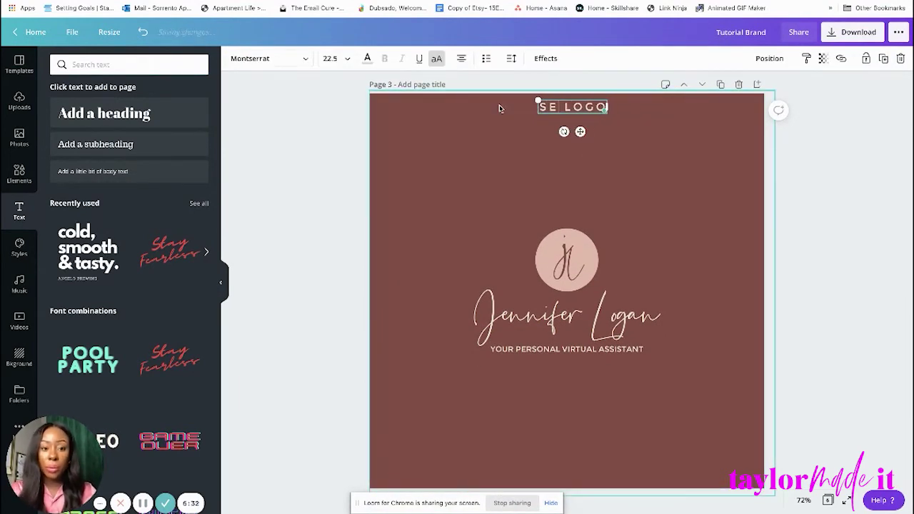
{"action": "type", "text": "CONDARY"}
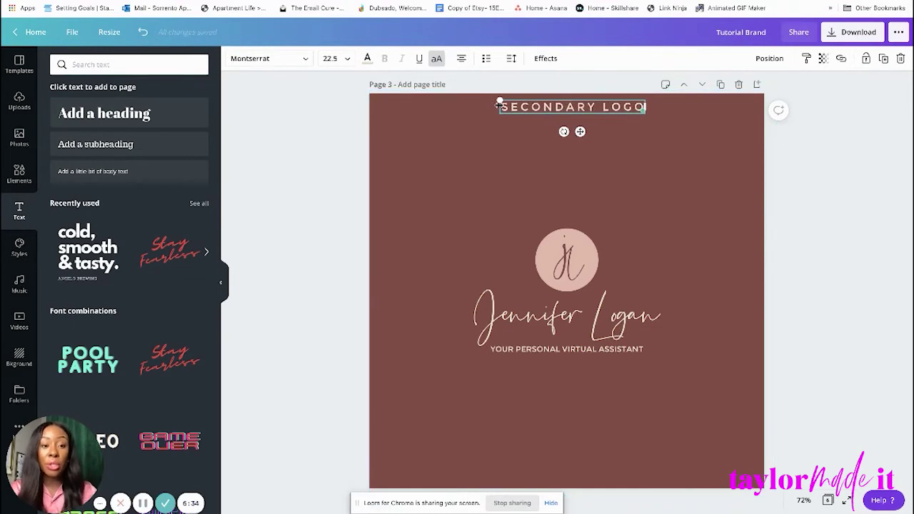
{"action": "left_click", "coordinate": [864, 158]}
{"action": "scroll", "coordinate": [857, 243], "scroll_direction": "down", "scroll_amount": 1}
{"action": "scroll", "coordinate": [857, 243], "scroll_direction": "up", "scroll_amount": 4}
{"action": "scroll", "coordinate": [857, 243], "scroll_direction": "down", "scroll_amount": 4}
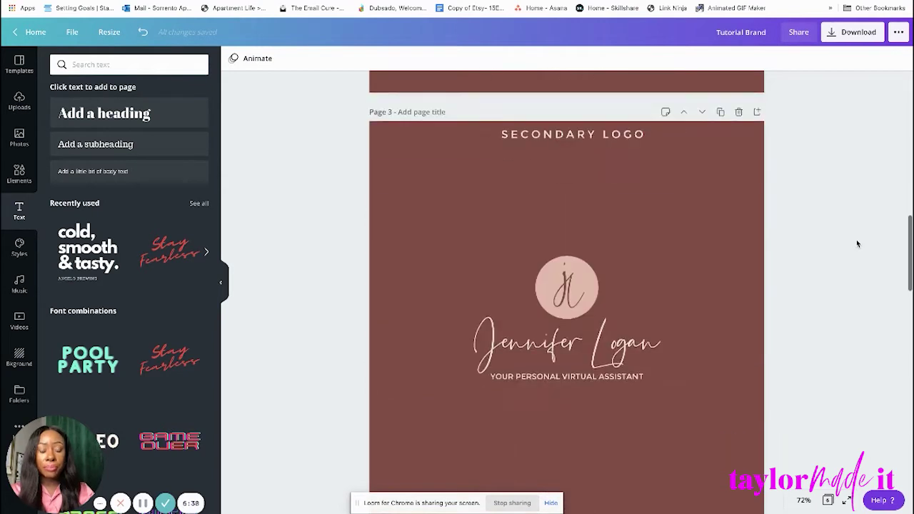
{"action": "scroll", "coordinate": [857, 244], "scroll_direction": "up", "scroll_amount": 1}
{"action": "scroll", "coordinate": [589, 201], "scroll_direction": "down", "scroll_amount": 3}
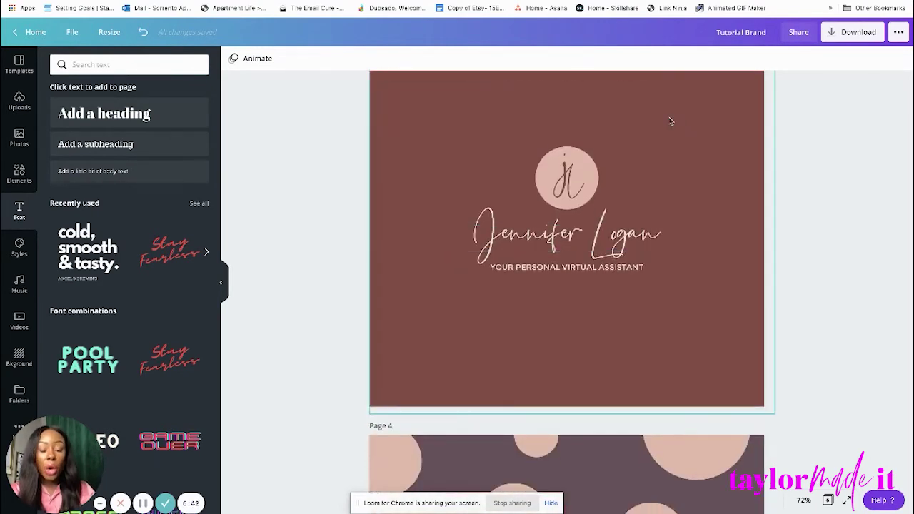
{"action": "scroll", "coordinate": [666, 119], "scroll_direction": "up", "scroll_amount": 5}
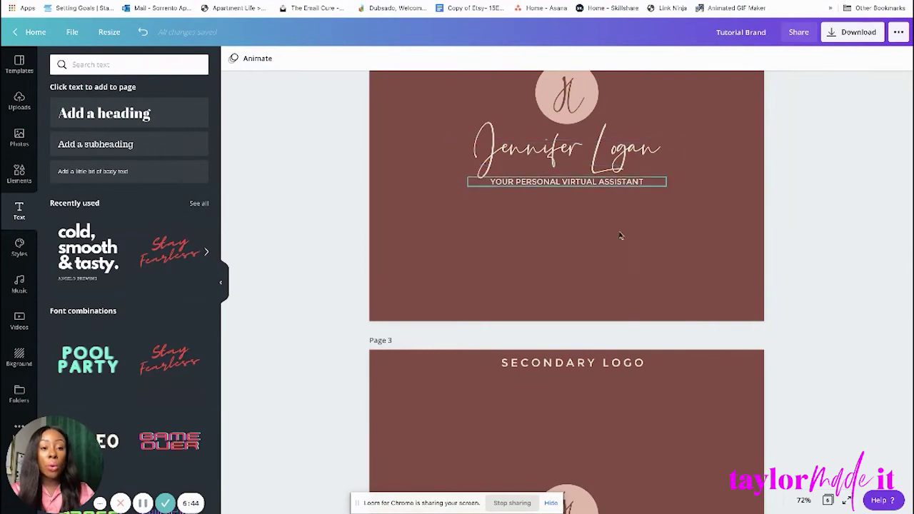
{"action": "scroll", "coordinate": [622, 197], "scroll_direction": "down", "scroll_amount": 6}
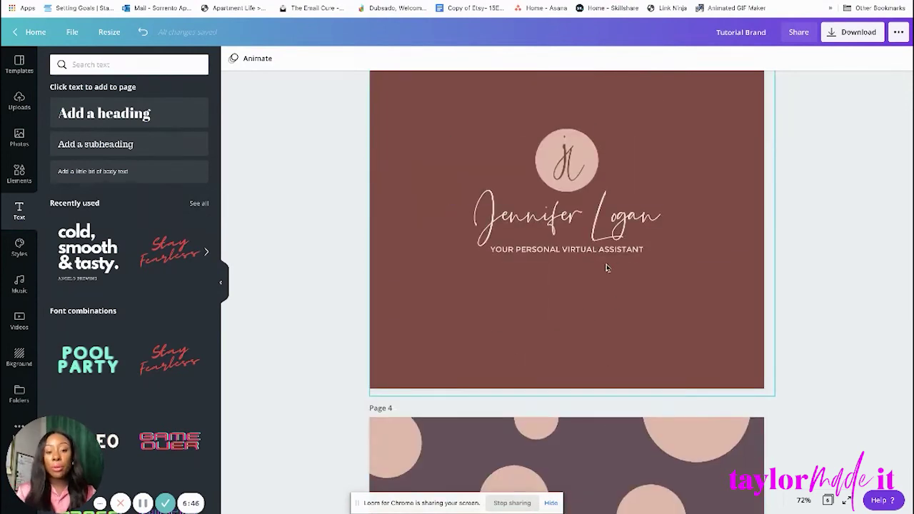
{"action": "scroll", "coordinate": [660, 177], "scroll_direction": "up", "scroll_amount": 8}
{"action": "scroll", "coordinate": [659, 177], "scroll_direction": "down", "scroll_amount": 1}
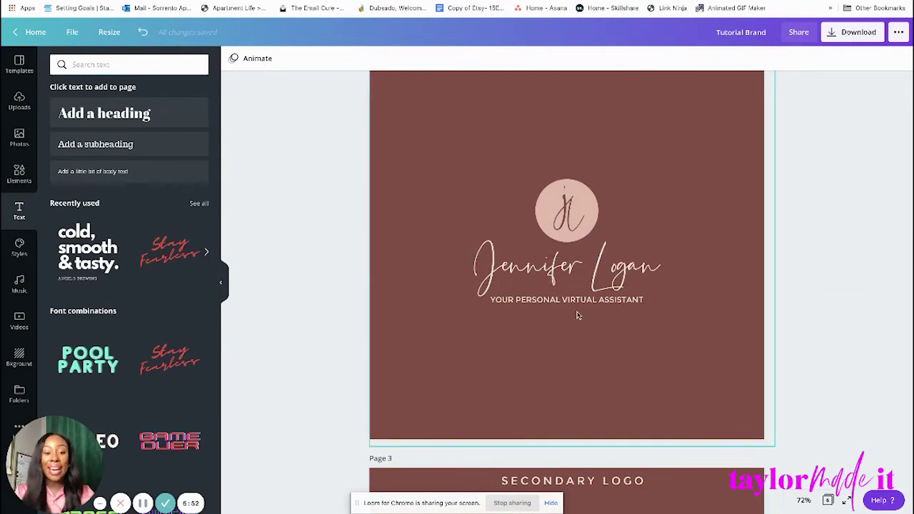
{"action": "scroll", "coordinate": [614, 357], "scroll_direction": "down", "scroll_amount": 3}
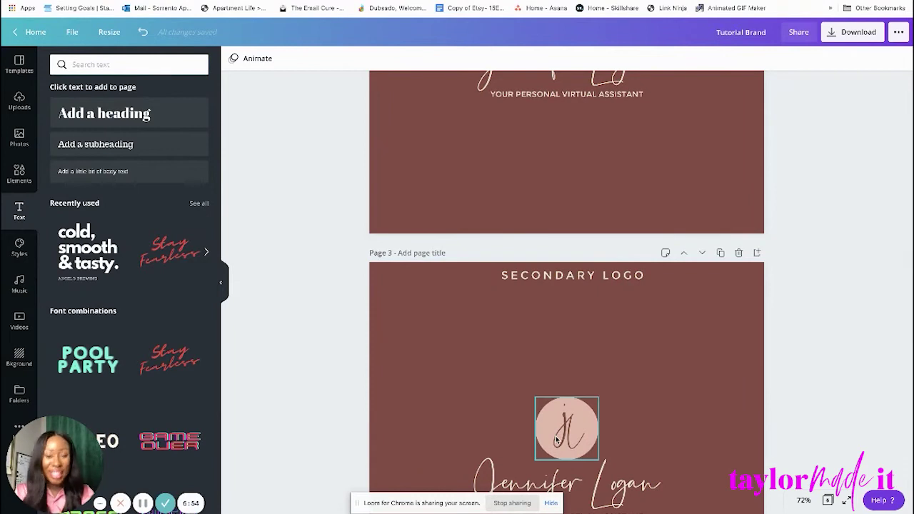
{"action": "scroll", "coordinate": [555, 437], "scroll_direction": "down", "scroll_amount": 2}
{"action": "scroll", "coordinate": [578, 407], "scroll_direction": "down", "scroll_amount": 1}
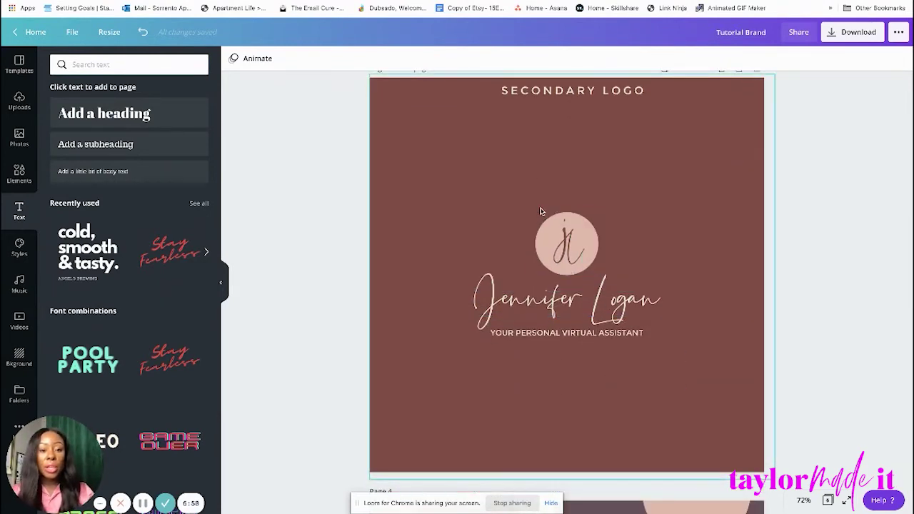
Move the jl circle to the left and set the name and tagline beside it.
{"action": "left_click", "coordinate": [576, 243]}
{"action": "left_click_drag", "start_coordinate": [577, 242], "coordinate": [437, 300]}
{"action": "left_click_drag", "start_coordinate": [562, 306], "coordinate": [615, 275]}
{"action": "left_click_drag", "start_coordinate": [598, 335], "coordinate": [663, 278]}
{"action": "left_click", "coordinate": [661, 276]}
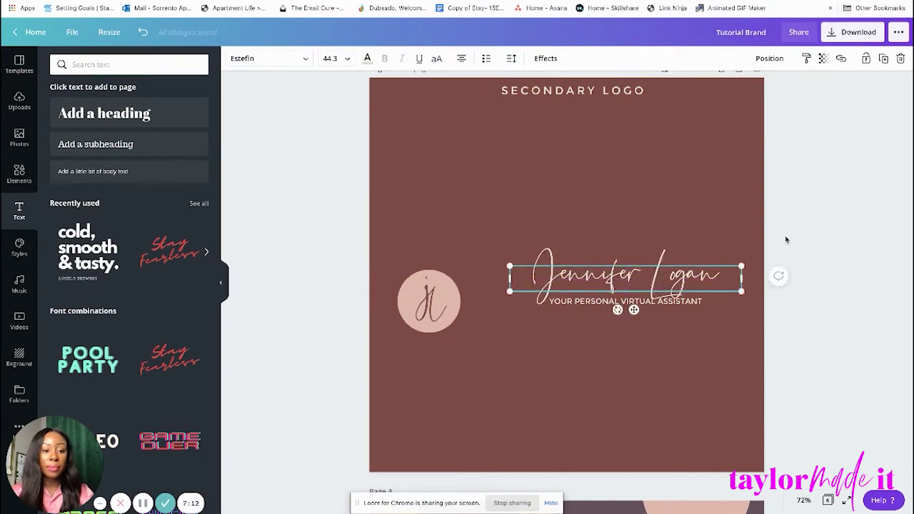
Select the circle with its j and l together and place it snug against the name.
{"action": "left_click", "coordinate": [436, 308]}
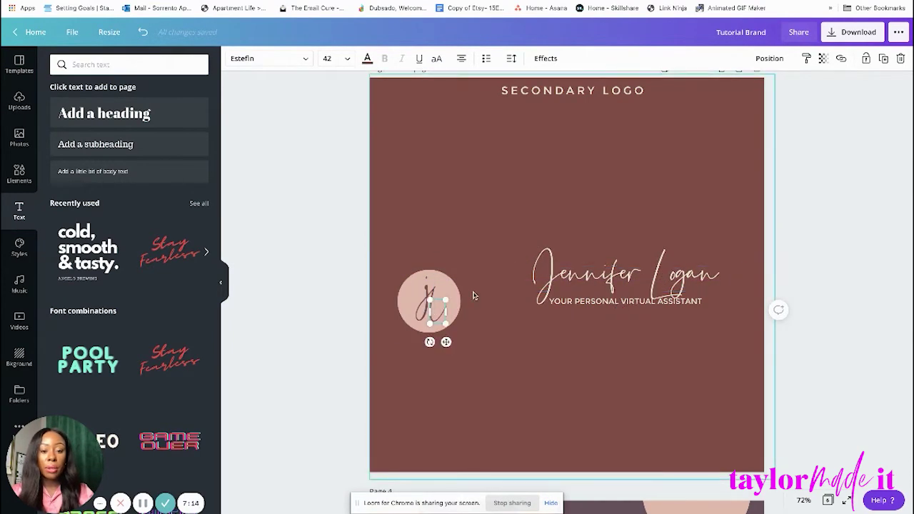
{"action": "left_click", "coordinate": [424, 325]}
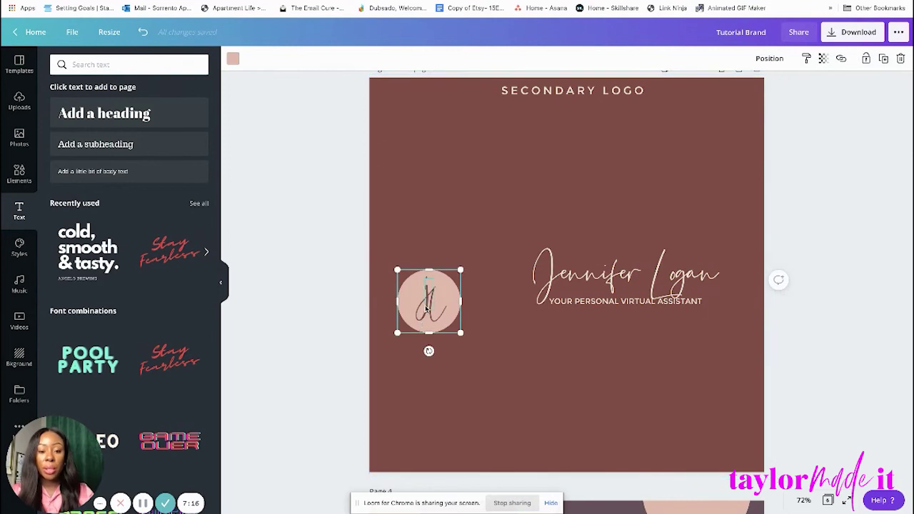
{"action": "left_click", "coordinate": [427, 310]}
{"action": "left_click", "coordinate": [426, 225]}
{"action": "left_click_drag", "start_coordinate": [419, 264], "coordinate": [490, 279]}
{"action": "left_click_drag", "start_coordinate": [460, 226], "coordinate": [635, 288]}
{"action": "left_click", "coordinate": [842, 170]}
Duplicate the Secondary Logo page.
{"action": "scroll", "coordinate": [843, 170], "scroll_direction": "up", "scroll_amount": 2}
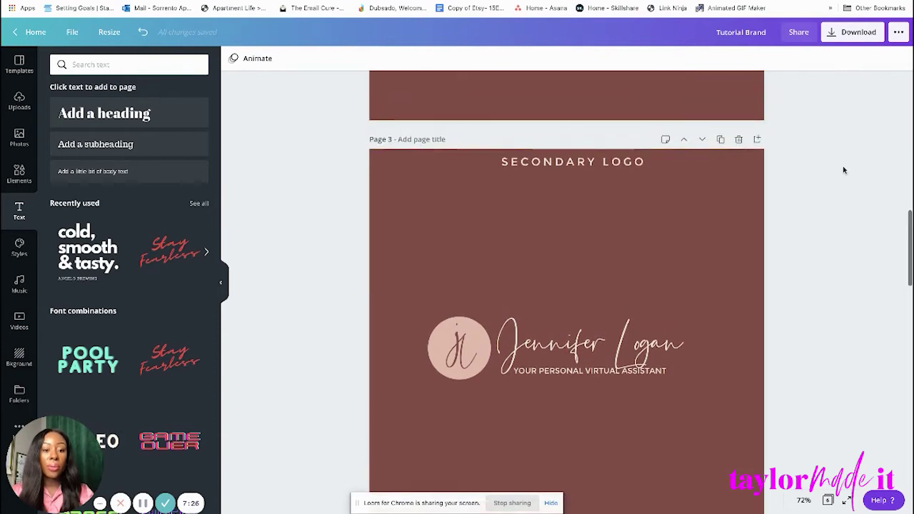
{"action": "left_click", "coordinate": [610, 306]}
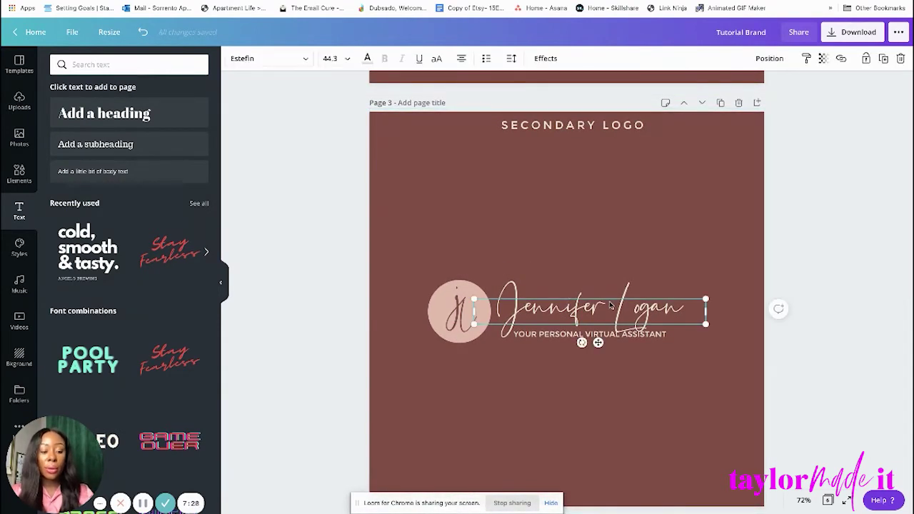
{"action": "left_click", "coordinate": [822, 260]}
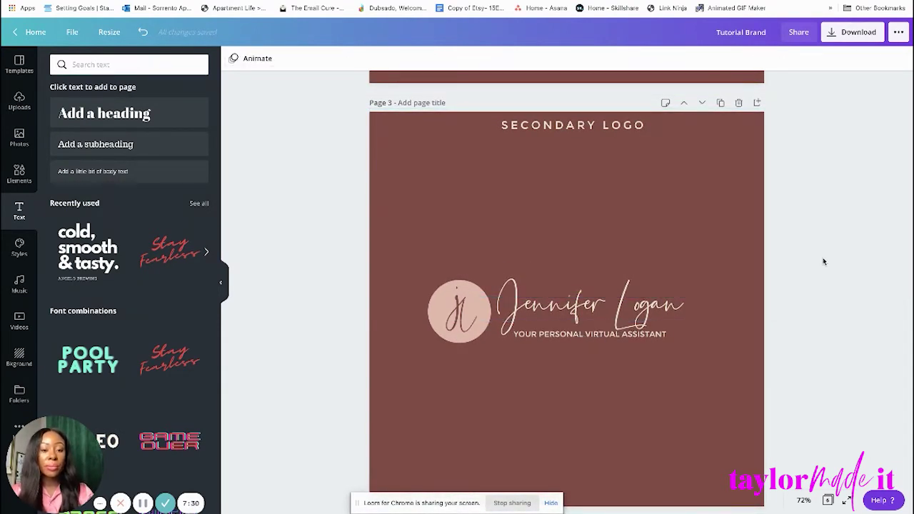
{"action": "scroll", "coordinate": [824, 261], "scroll_direction": "down", "scroll_amount": 5}
{"action": "scroll", "coordinate": [822, 262], "scroll_direction": "up", "scroll_amount": 5}
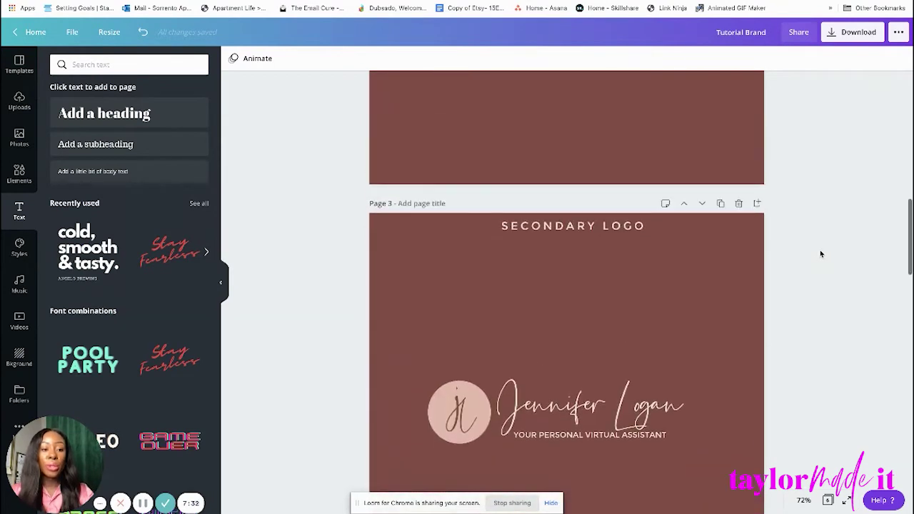
{"action": "left_click", "coordinate": [720, 204]}
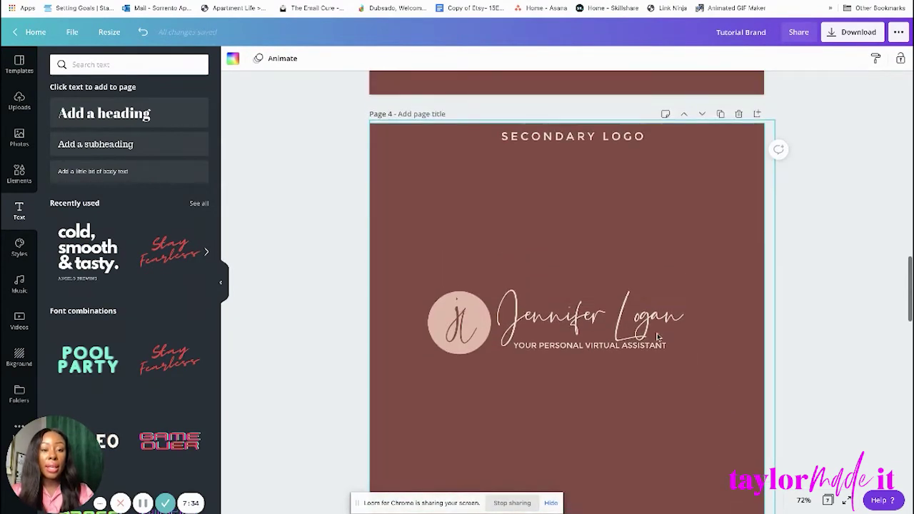
Change the copied page's heading from SECONDARY LOGO to SUBMARK LOGO.
{"action": "left_click", "coordinate": [616, 334]}
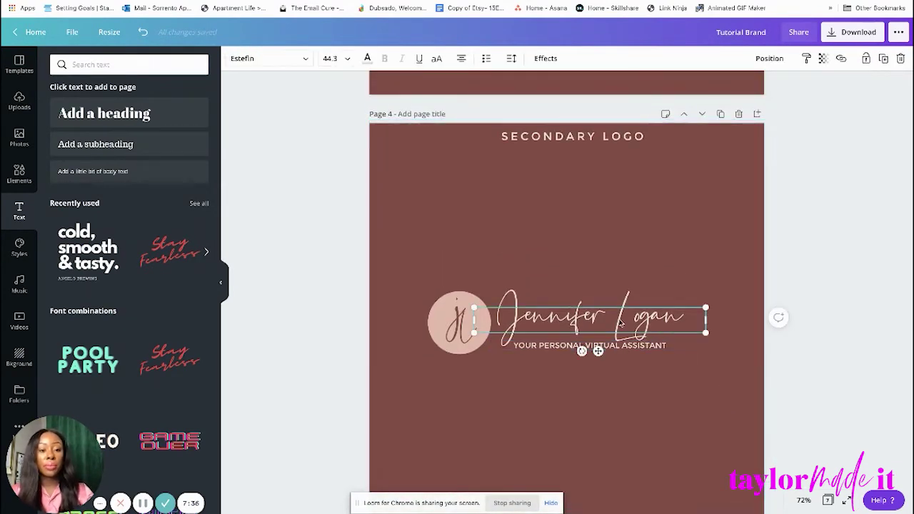
{"action": "double_click", "coordinate": [620, 323]}
{"action": "left_click_drag", "start_coordinate": [681, 320], "coordinate": [508, 312]}
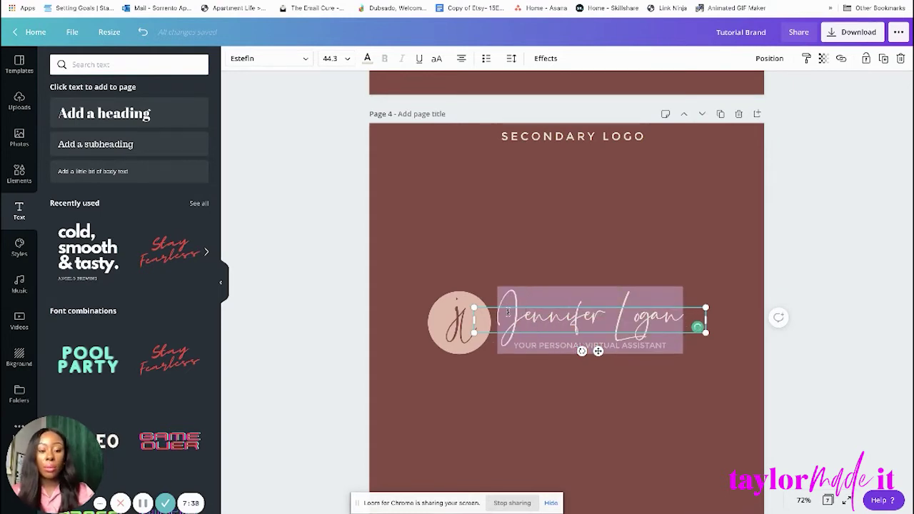
{"action": "left_click", "coordinate": [546, 138]}
{"action": "double_click", "coordinate": [546, 138]}
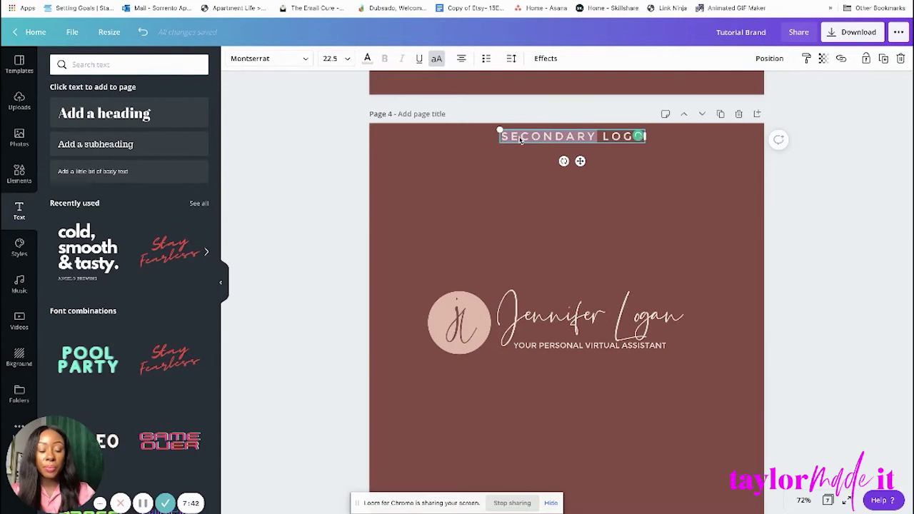
{"action": "key", "text": "BackSpace"}
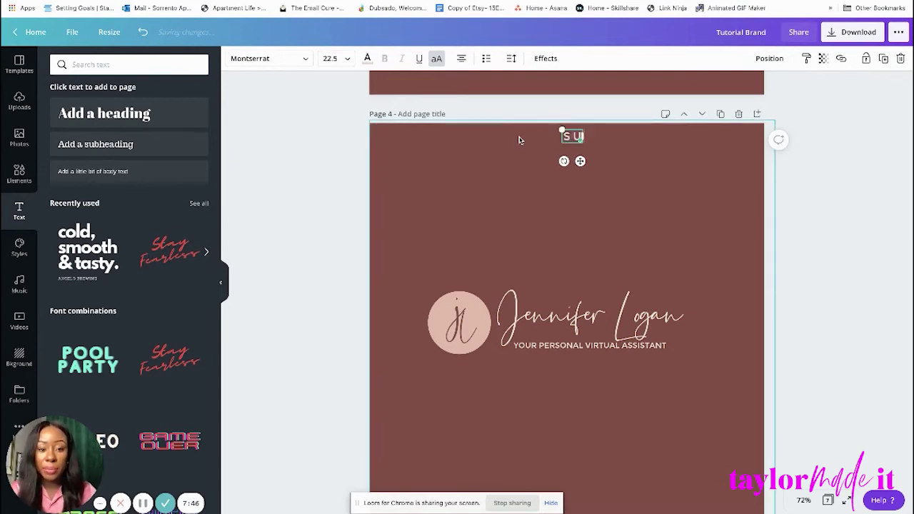
{"action": "type", "text": "SUBMARK"}
{"action": "left_click", "coordinate": [722, 231]}
{"action": "scroll", "coordinate": [840, 250], "scroll_direction": "down", "scroll_amount": 2}
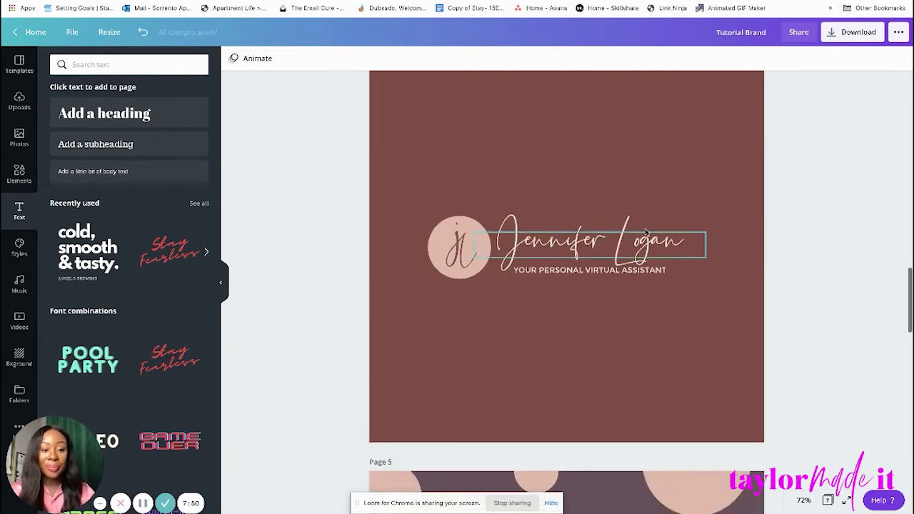
{"action": "left_click", "coordinate": [648, 231]}
{"action": "left_click", "coordinate": [645, 275], "text": "shift"}
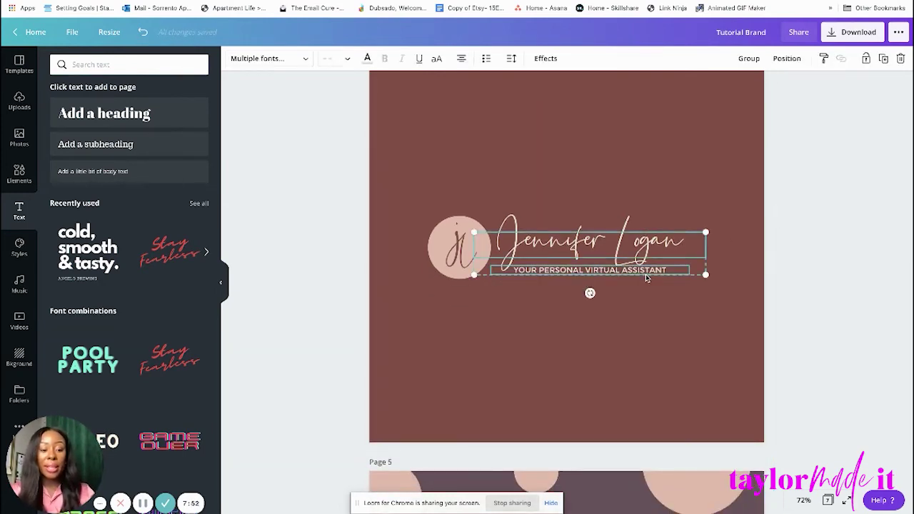
{"action": "key", "text": "Delete"}
Enlarge the jl monogram circle and centre it on the page.
{"action": "left_click", "coordinate": [479, 274]}
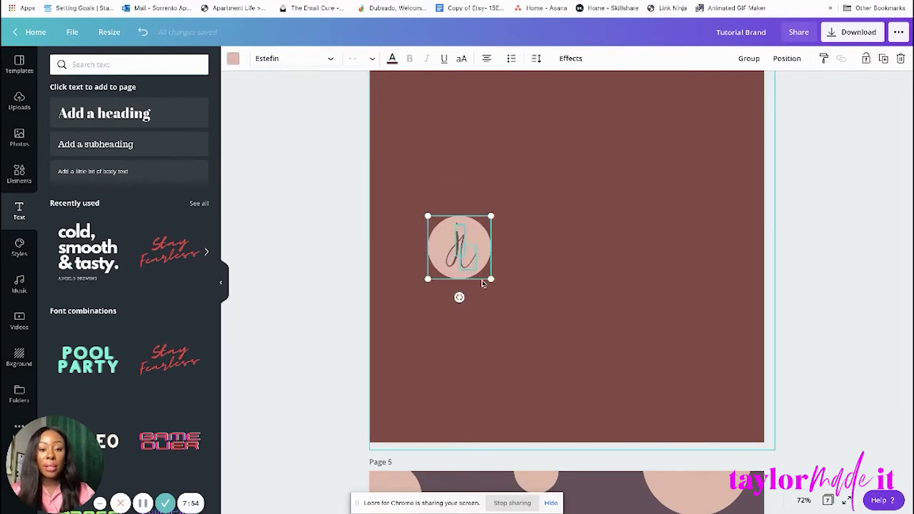
{"action": "left_click_drag", "start_coordinate": [490, 277], "coordinate": [592, 373]}
{"action": "scroll", "coordinate": [596, 369], "scroll_direction": "up", "scroll_amount": 1}
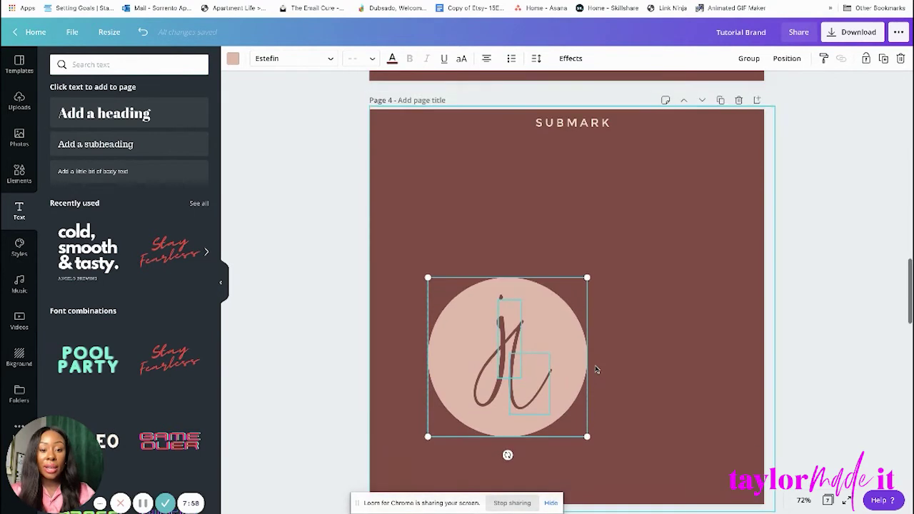
{"action": "left_click_drag", "start_coordinate": [554, 344], "coordinate": [615, 302]}
{"action": "scroll", "coordinate": [616, 303], "scroll_direction": "up", "scroll_amount": 1}
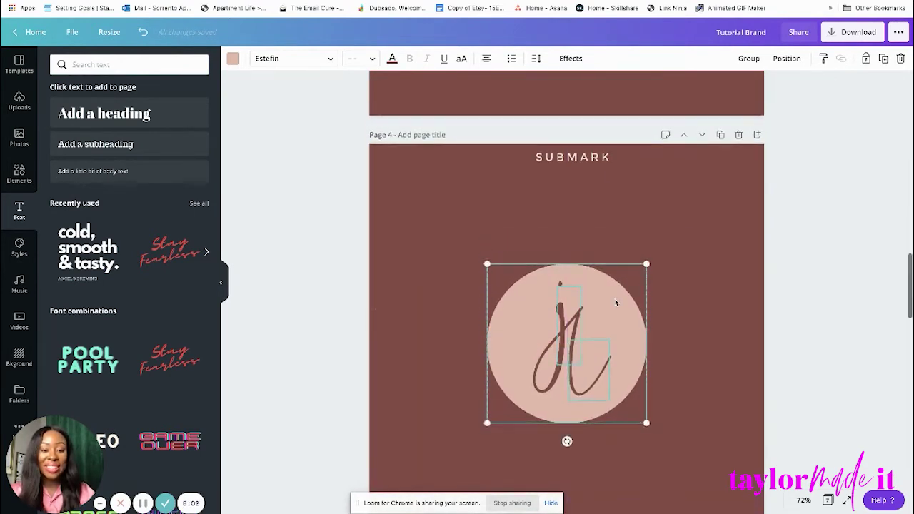
{"action": "left_click", "coordinate": [853, 207]}
{"action": "scroll", "coordinate": [854, 208], "scroll_direction": "down", "scroll_amount": 1}
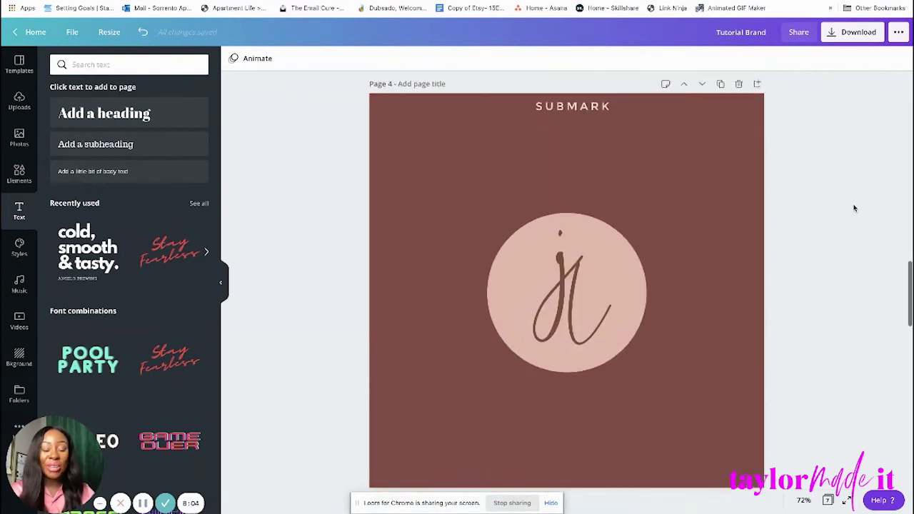
{"action": "scroll", "coordinate": [854, 208], "scroll_direction": "up", "scroll_amount": 5}
{"action": "scroll", "coordinate": [854, 207], "scroll_direction": "up", "scroll_amount": 6}
{"action": "scroll", "coordinate": [854, 208], "scroll_direction": "down", "scroll_amount": 3}
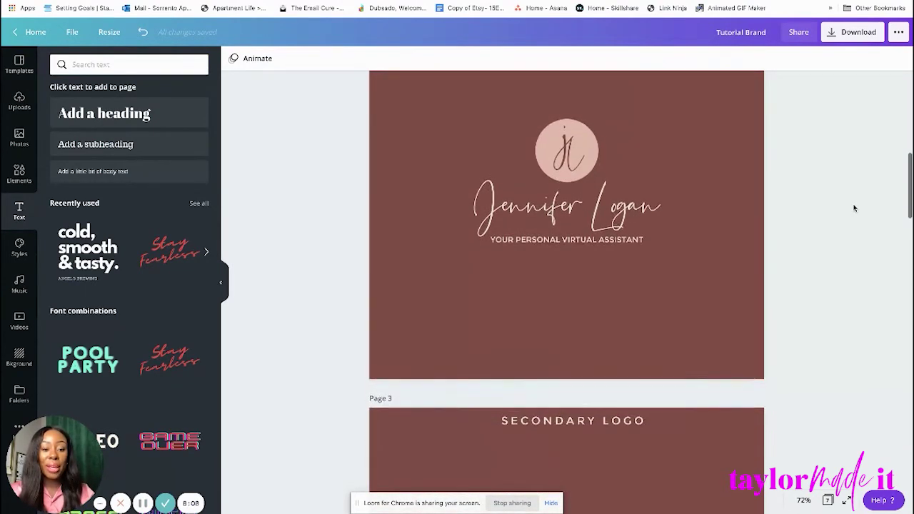
{"action": "scroll", "coordinate": [854, 208], "scroll_direction": "up", "scroll_amount": 3}
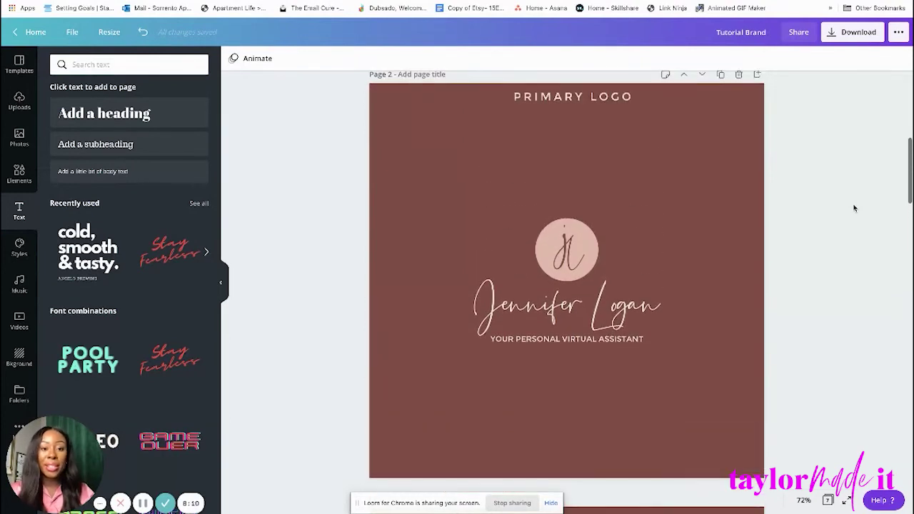
{"action": "scroll", "coordinate": [854, 208], "scroll_direction": "down", "scroll_amount": 5}
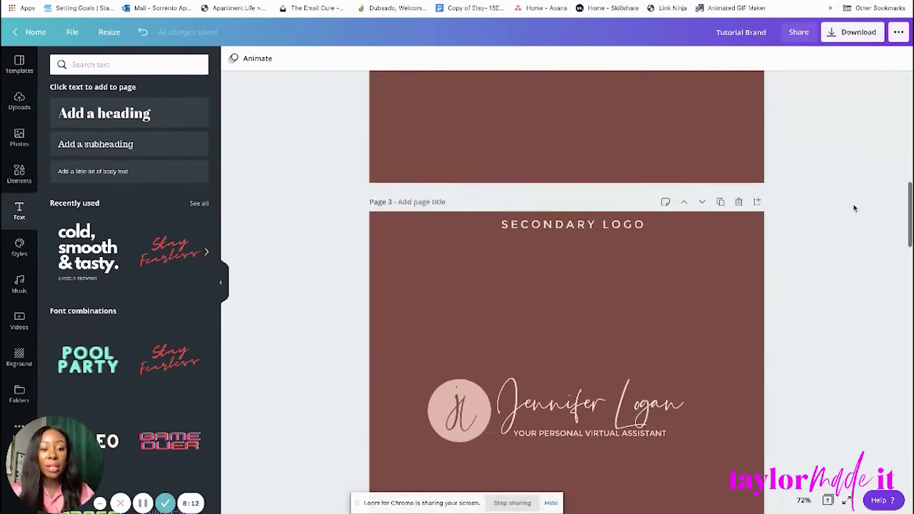
Scroll through brand board pages 3–7, then back up to page 2's primary logo.
{"action": "scroll", "coordinate": [854, 208], "scroll_direction": "down", "scroll_amount": 6}
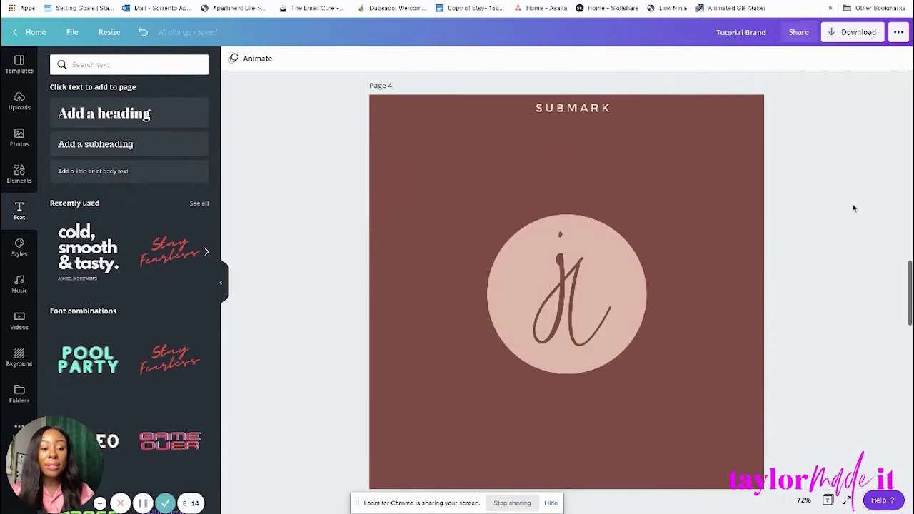
{"action": "scroll", "coordinate": [854, 208], "scroll_direction": "down", "scroll_amount": 5}
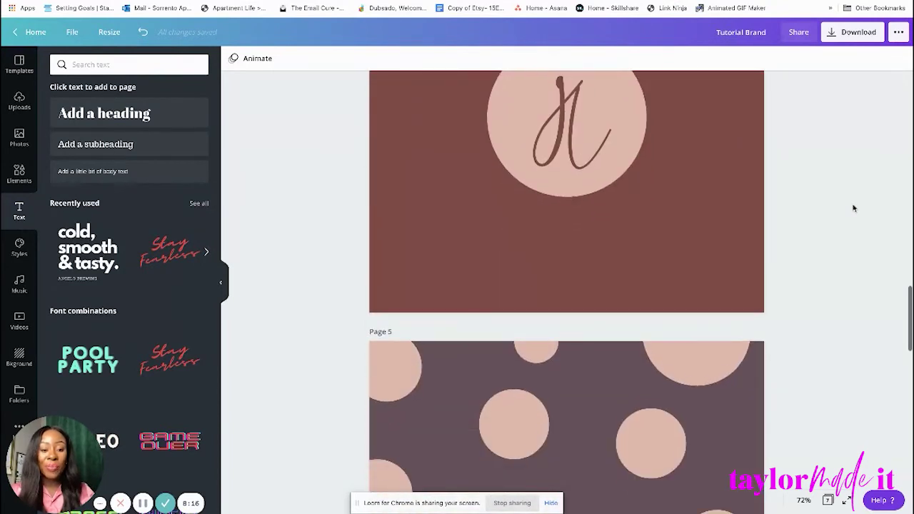
{"action": "scroll", "coordinate": [854, 208], "scroll_direction": "down", "scroll_amount": 3}
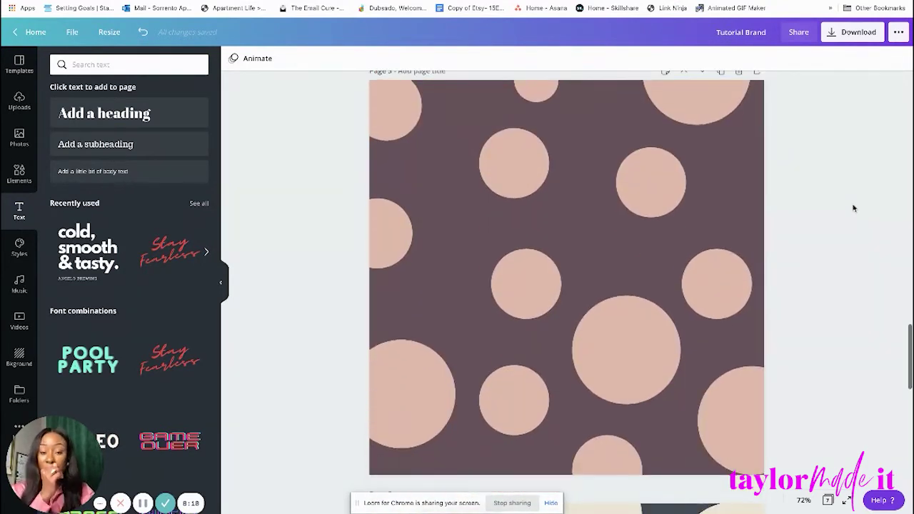
{"action": "scroll", "coordinate": [854, 208], "scroll_direction": "up", "scroll_amount": 3}
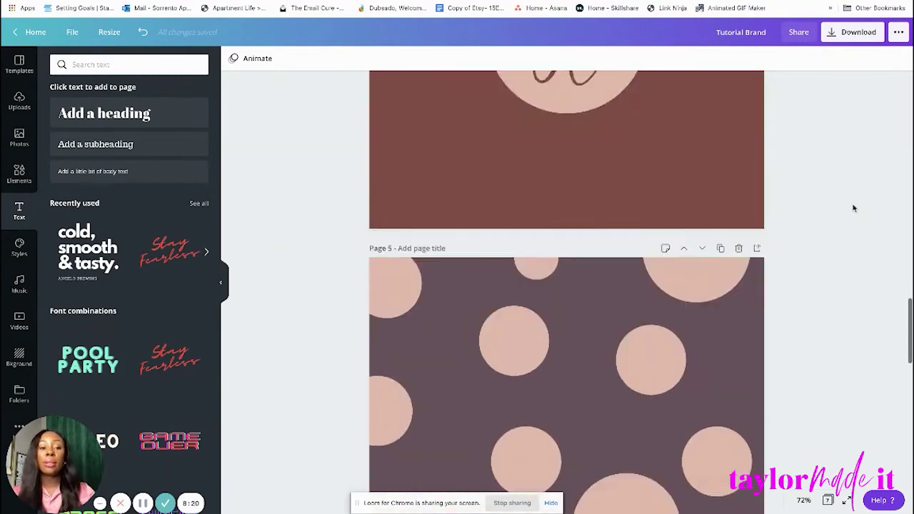
{"action": "scroll", "coordinate": [854, 208], "scroll_direction": "down", "scroll_amount": 4}
{"action": "scroll", "coordinate": [854, 208], "scroll_direction": "up", "scroll_amount": 1}
{"action": "scroll", "coordinate": [853, 208], "scroll_direction": "down", "scroll_amount": 12}
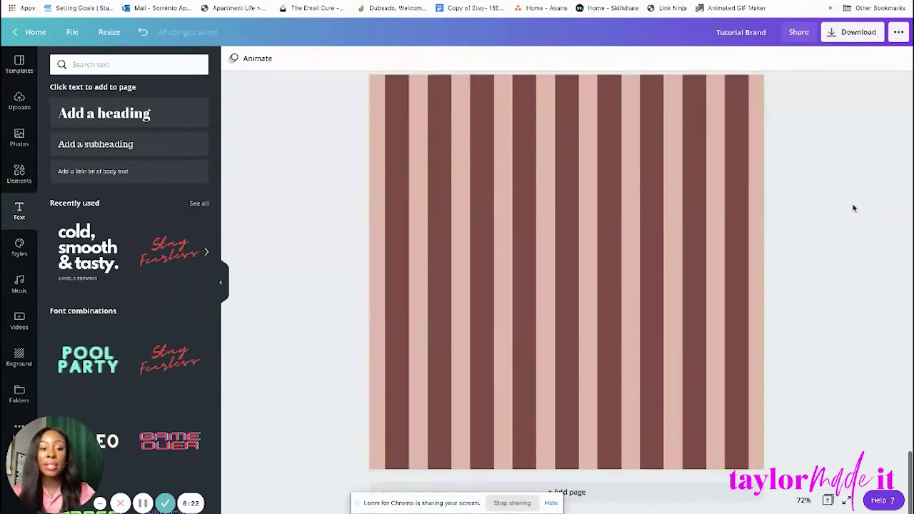
{"action": "scroll", "coordinate": [853, 207], "scroll_direction": "up", "scroll_amount": 10}
{"action": "scroll", "coordinate": [853, 208], "scroll_direction": "up", "scroll_amount": 3}
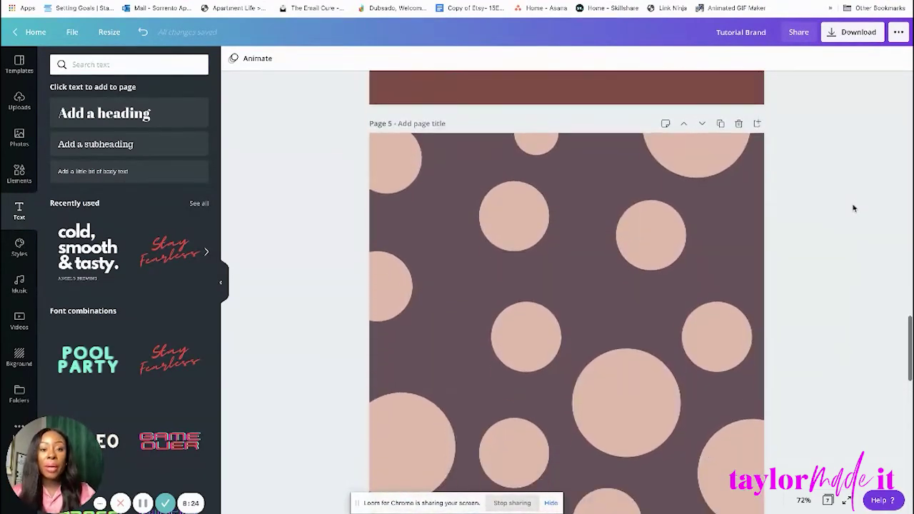
{"action": "scroll", "coordinate": [853, 208], "scroll_direction": "down", "scroll_amount": 1}
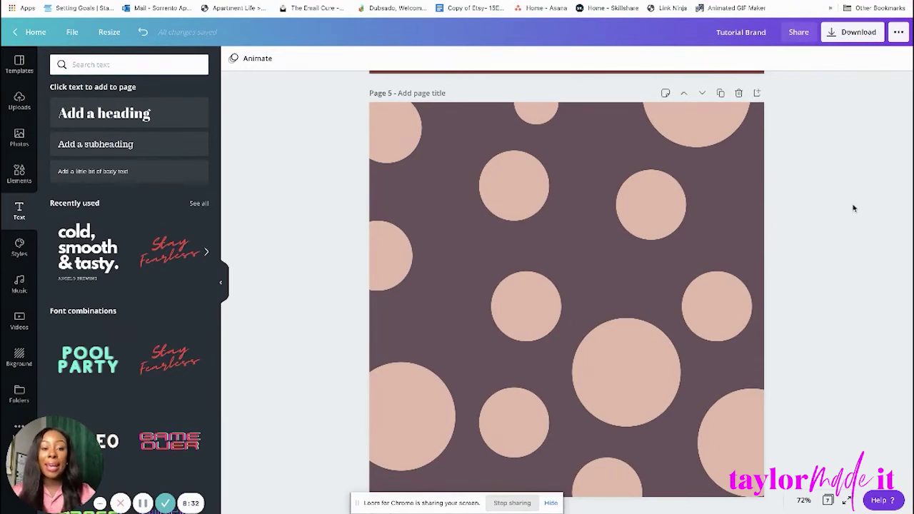
{"action": "scroll", "coordinate": [853, 208], "scroll_direction": "up", "scroll_amount": 5}
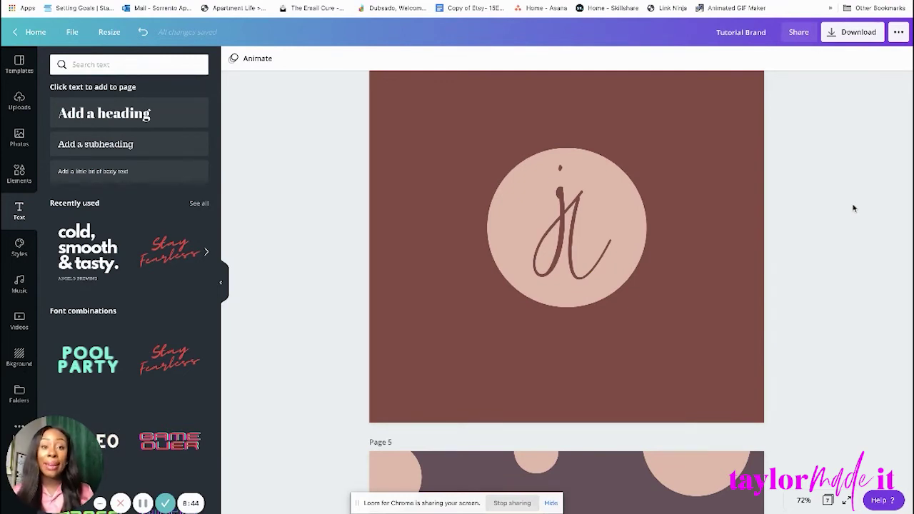
{"action": "scroll", "coordinate": [853, 208], "scroll_direction": "down", "scroll_amount": 5}
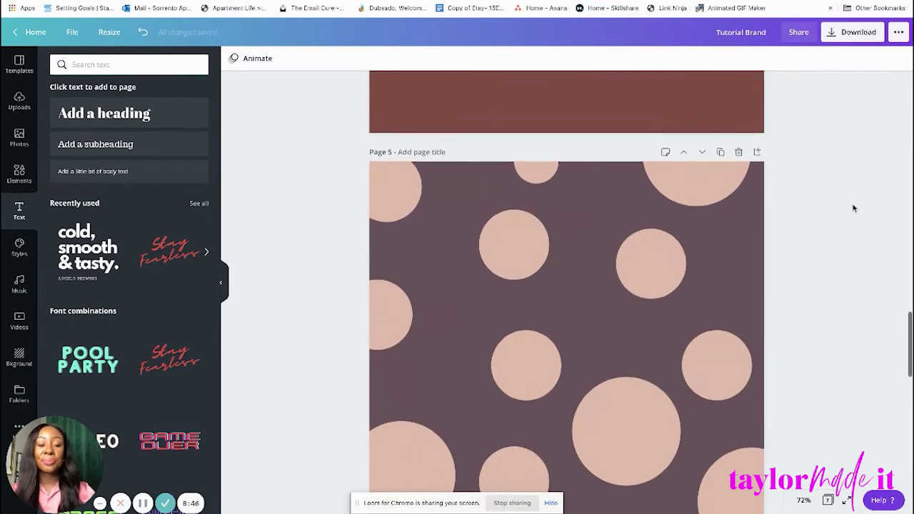
{"action": "scroll", "coordinate": [853, 208], "scroll_direction": "down", "scroll_amount": 1}
{"action": "scroll", "coordinate": [853, 208], "scroll_direction": "up", "scroll_amount": 3}
{"action": "scroll", "coordinate": [853, 208], "scroll_direction": "down", "scroll_amount": 3}
{"action": "scroll", "coordinate": [853, 208], "scroll_direction": "up", "scroll_amount": 10}
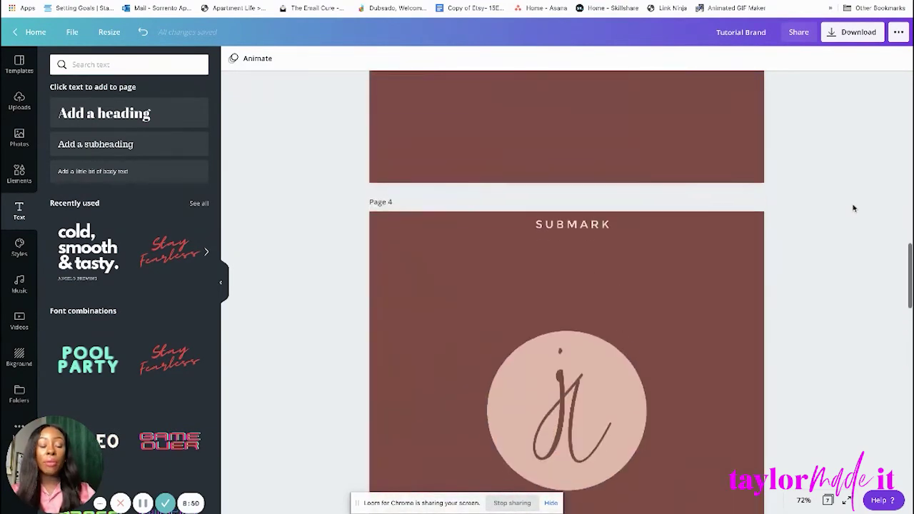
{"action": "scroll", "coordinate": [853, 207], "scroll_direction": "up", "scroll_amount": 6}
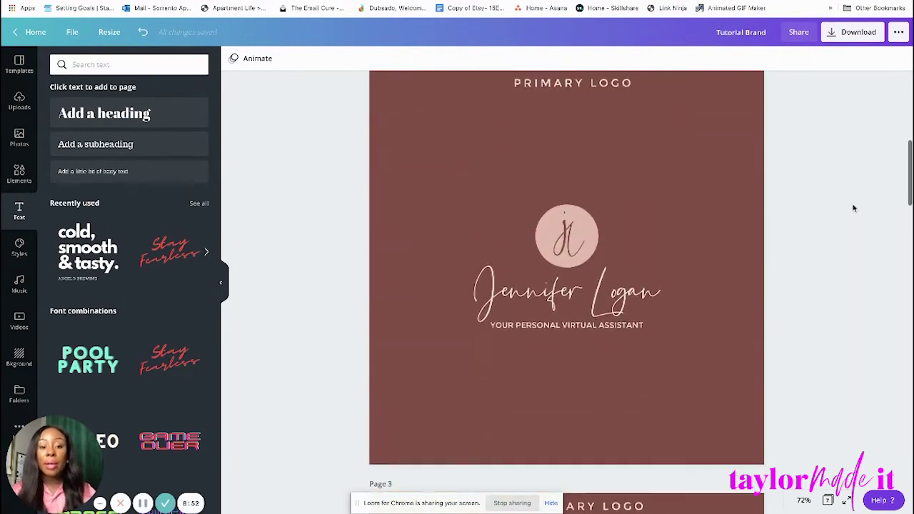
{"action": "scroll", "coordinate": [852, 204], "scroll_direction": "down", "scroll_amount": 1}
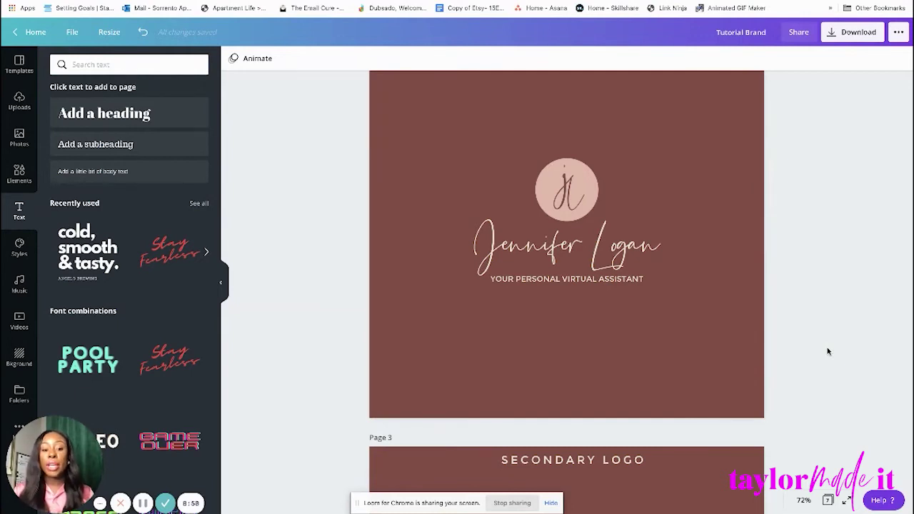
{"action": "scroll", "coordinate": [735, 343], "scroll_direction": "down", "scroll_amount": 5}
{"action": "scroll", "coordinate": [838, 227], "scroll_direction": "up", "scroll_amount": 2}
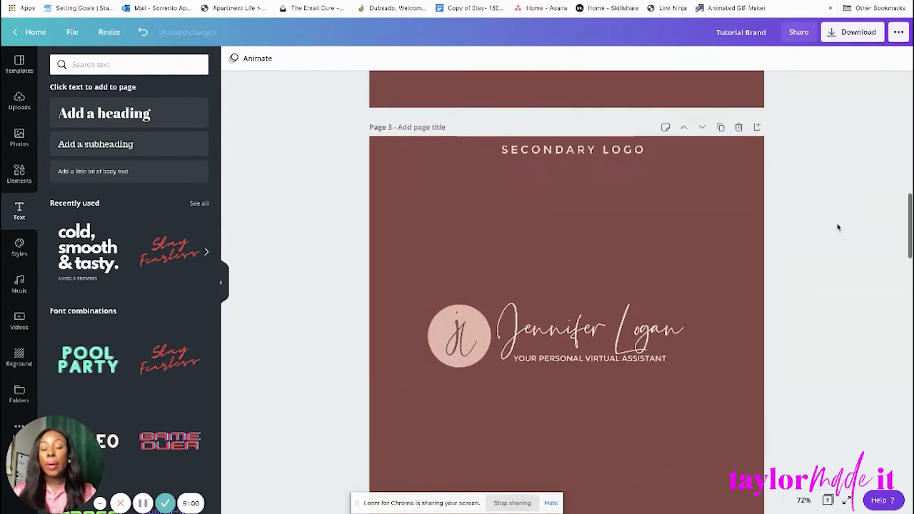
{"action": "scroll", "coordinate": [838, 227], "scroll_direction": "up", "scroll_amount": 5}
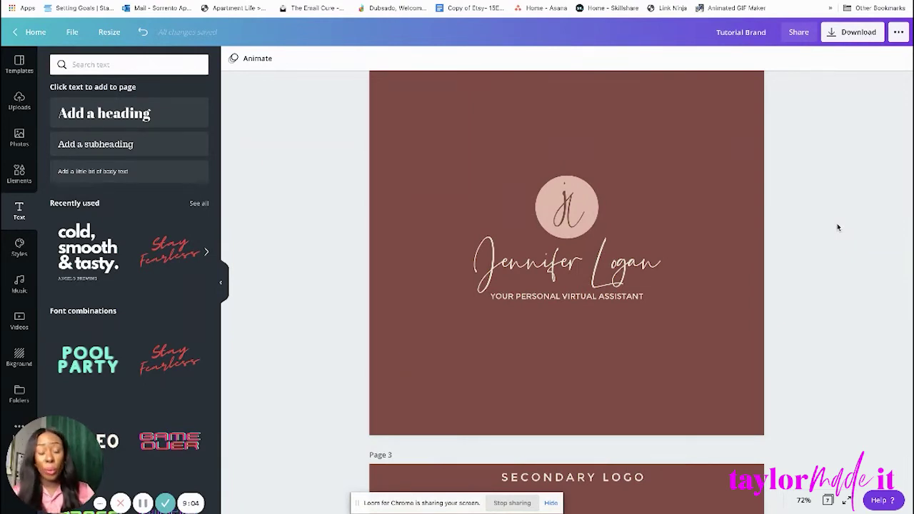
Unlock page 2's background and make it cream #efe6d5.
{"action": "left_click", "coordinate": [703, 181]}
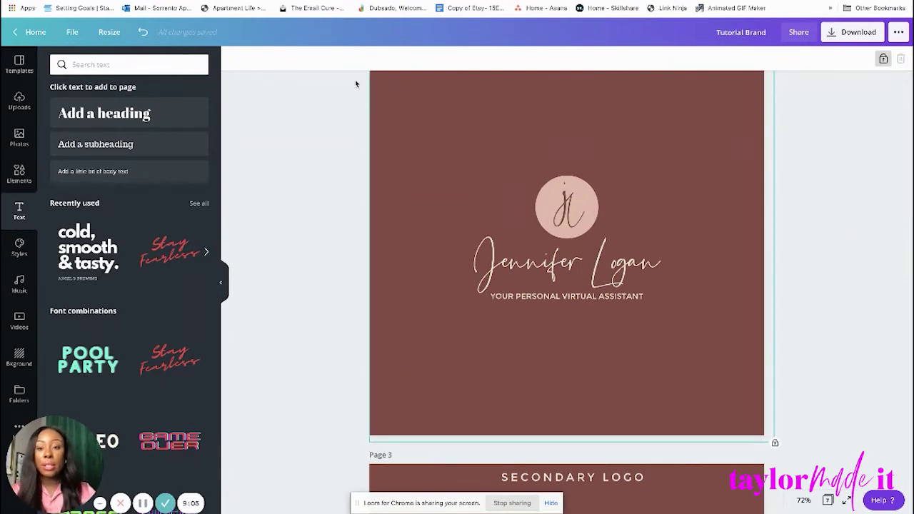
{"action": "left_click", "coordinate": [884, 61]}
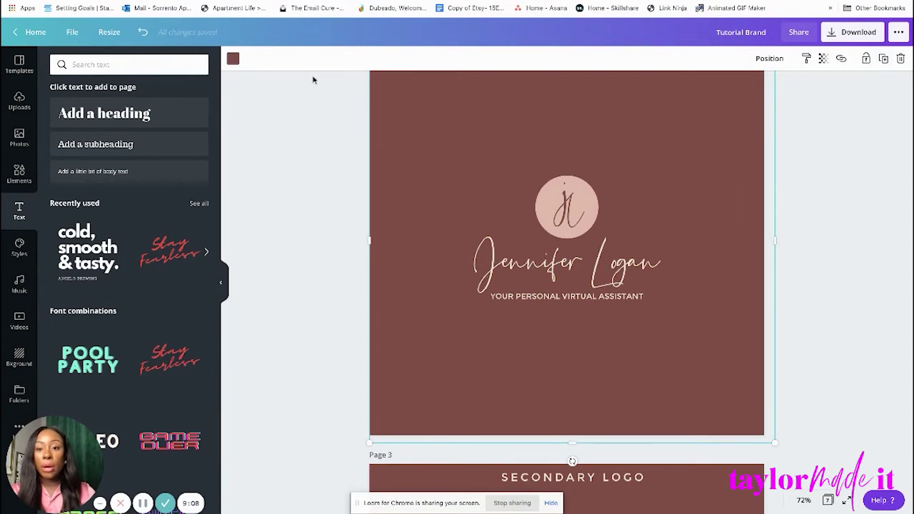
{"action": "left_click", "coordinate": [233, 61]}
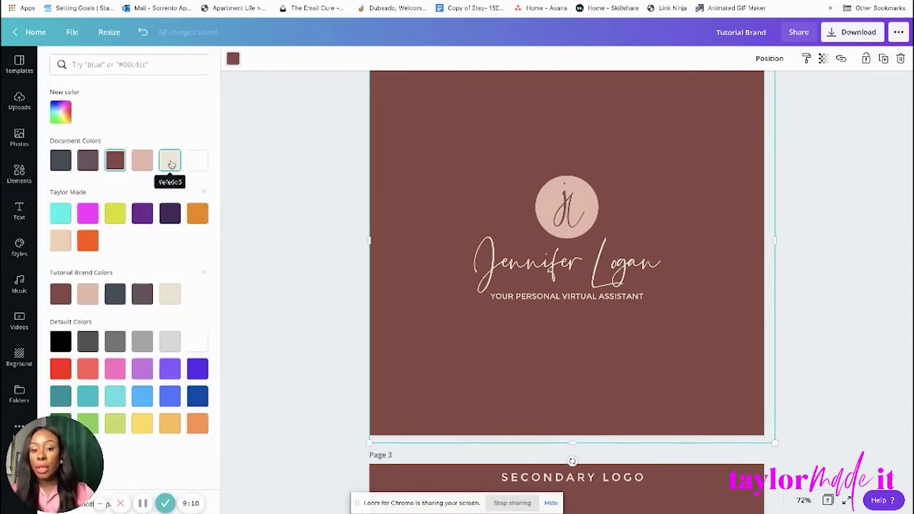
{"action": "left_click", "coordinate": [170, 162]}
Recolour the script name and tagline text dark slate.
{"action": "left_click", "coordinate": [622, 265]}
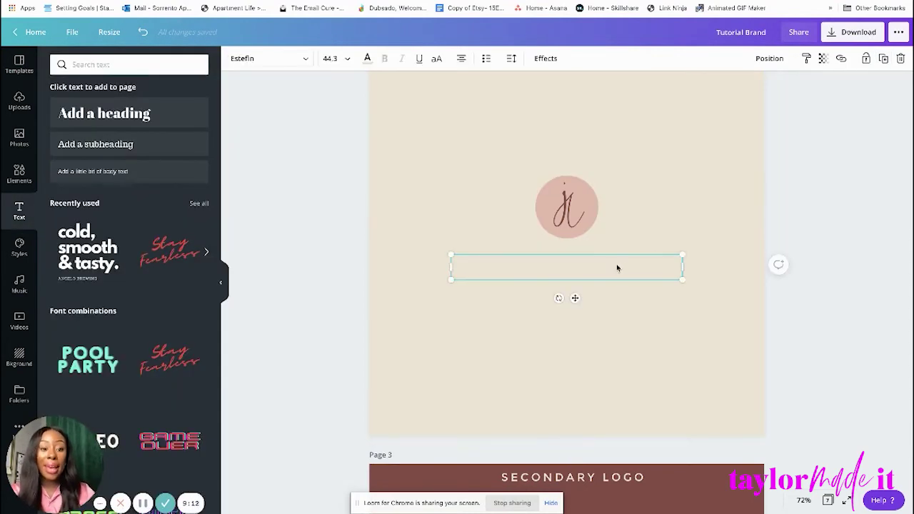
{"action": "left_click", "coordinate": [571, 296], "text": "shift"}
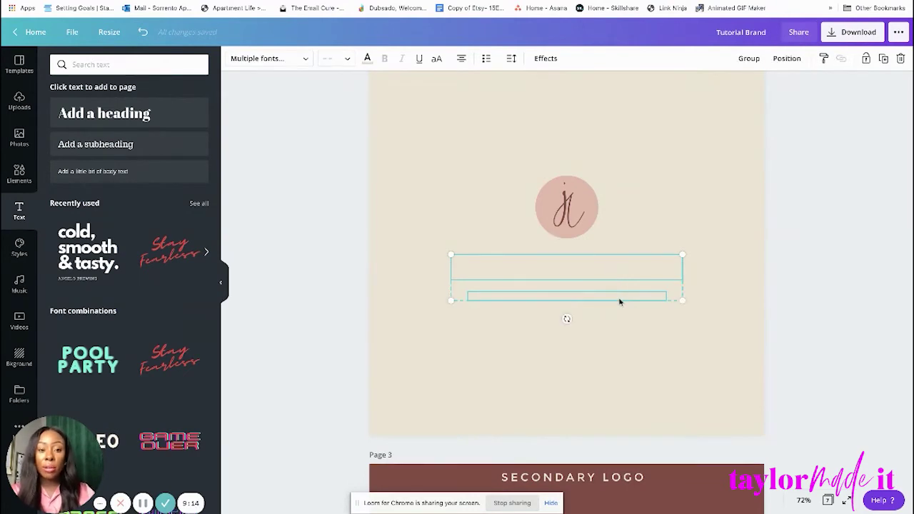
{"action": "left_click", "coordinate": [364, 60]}
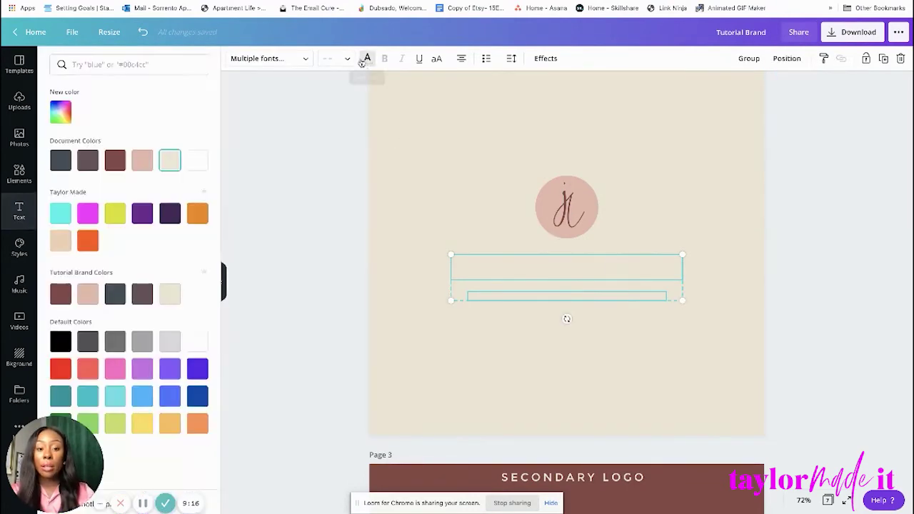
{"action": "left_click", "coordinate": [61, 163]}
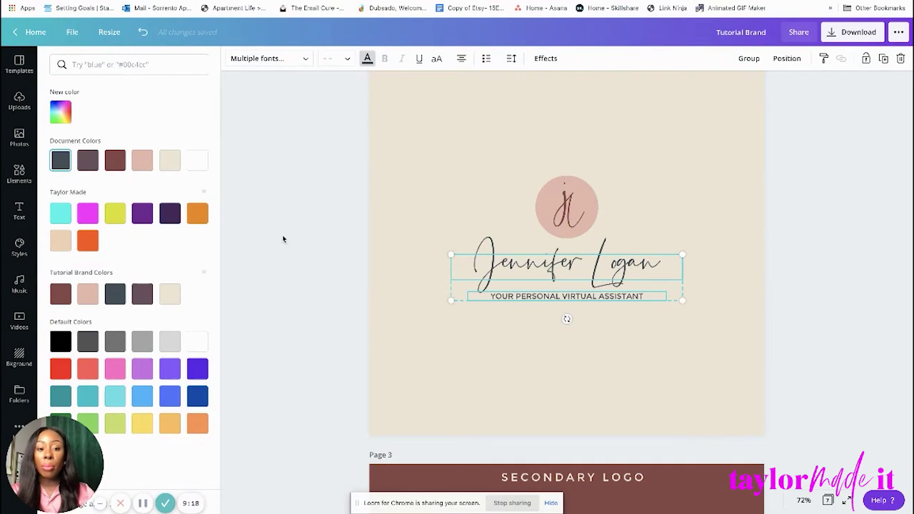
{"action": "key", "text": "Escape"}
{"action": "left_click", "coordinate": [836, 259]}
{"action": "scroll", "coordinate": [831, 255], "scroll_direction": "up", "scroll_amount": 1}
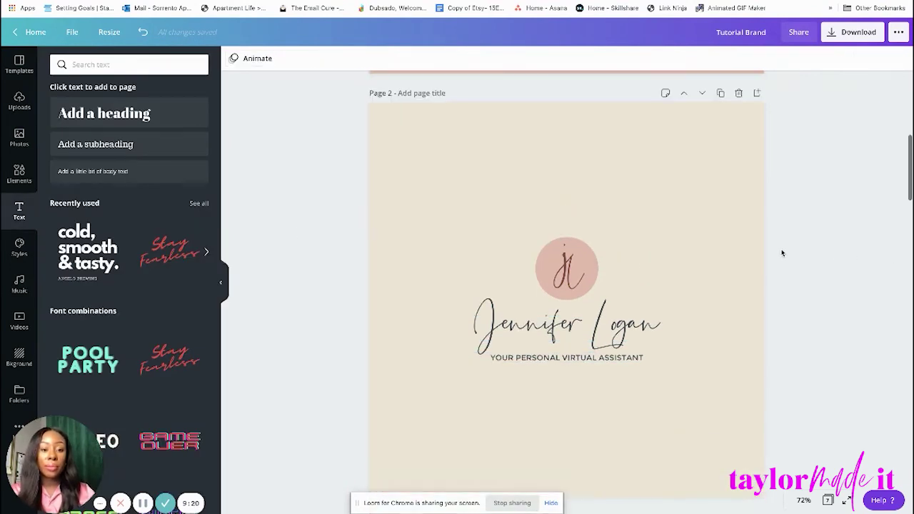
Scroll through pages 3–7, selecting a page 5 polka-dot circle, then return to page 6's blob pattern.
{"action": "scroll", "coordinate": [591, 264], "scroll_direction": "down", "scroll_amount": 1}
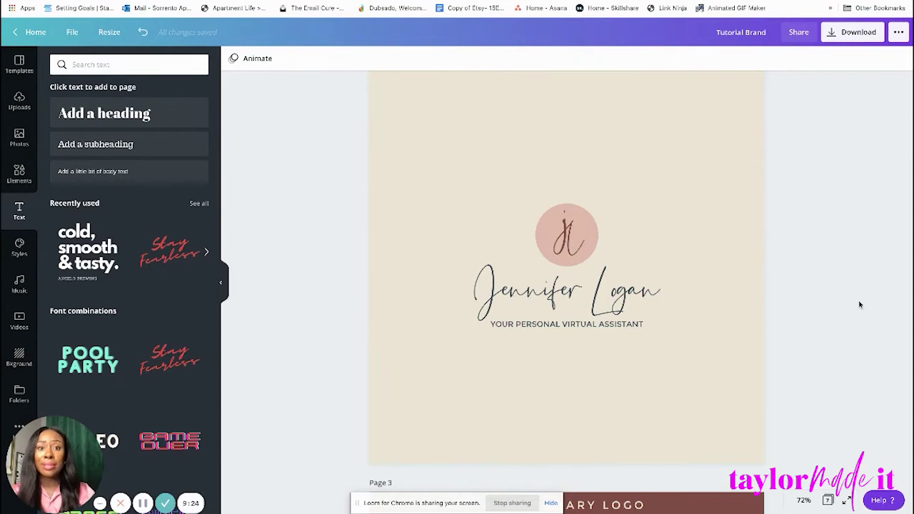
{"action": "scroll", "coordinate": [860, 305], "scroll_direction": "down", "scroll_amount": 1}
{"action": "scroll", "coordinate": [859, 305], "scroll_direction": "up", "scroll_amount": 1}
{"action": "scroll", "coordinate": [860, 305], "scroll_direction": "down", "scroll_amount": 1}
{"action": "scroll", "coordinate": [860, 305], "scroll_direction": "up", "scroll_amount": 1}
{"action": "scroll", "coordinate": [859, 305], "scroll_direction": "down", "scroll_amount": 1}
{"action": "scroll", "coordinate": [860, 305], "scroll_direction": "up", "scroll_amount": 1}
{"action": "scroll", "coordinate": [859, 305], "scroll_direction": "down", "scroll_amount": 3}
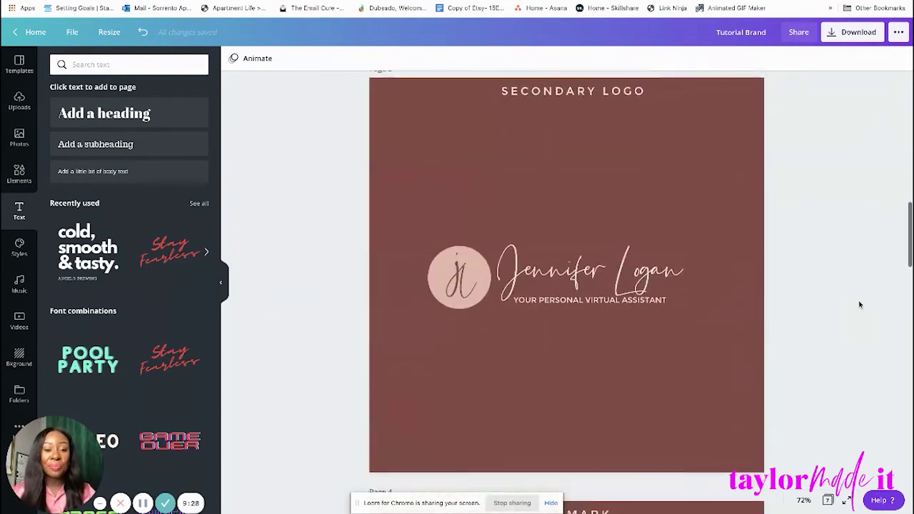
{"action": "scroll", "coordinate": [859, 305], "scroll_direction": "down", "scroll_amount": 10}
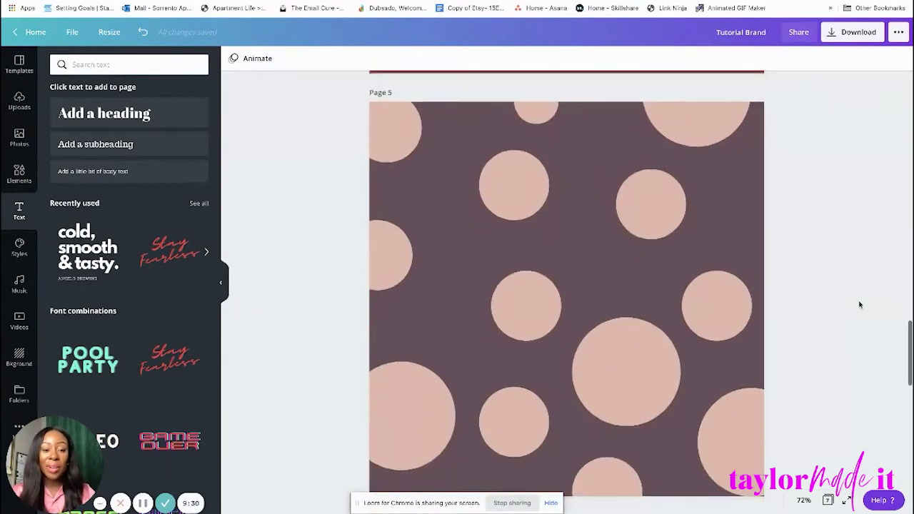
{"action": "scroll", "coordinate": [859, 305], "scroll_direction": "up", "scroll_amount": 3}
{"action": "scroll", "coordinate": [859, 305], "scroll_direction": "up", "scroll_amount": 5}
{"action": "scroll", "coordinate": [859, 305], "scroll_direction": "down", "scroll_amount": 8}
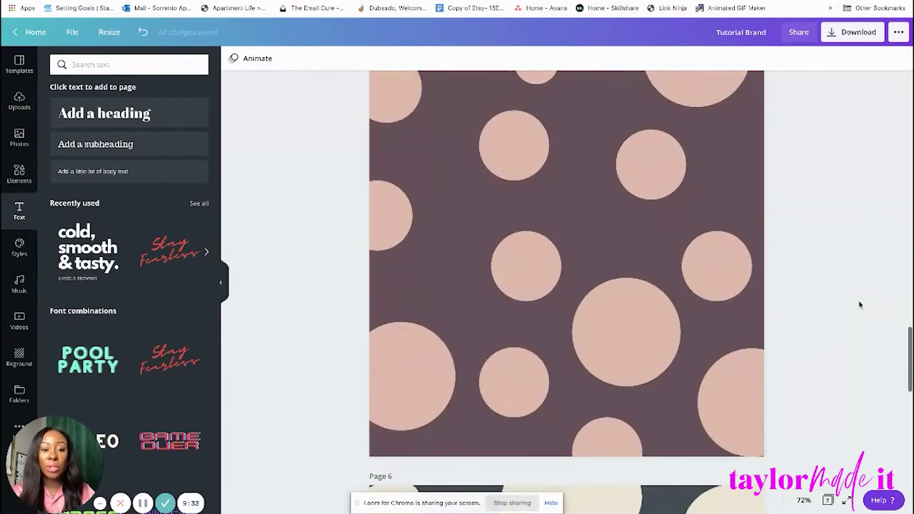
{"action": "left_click", "coordinate": [612, 350]}
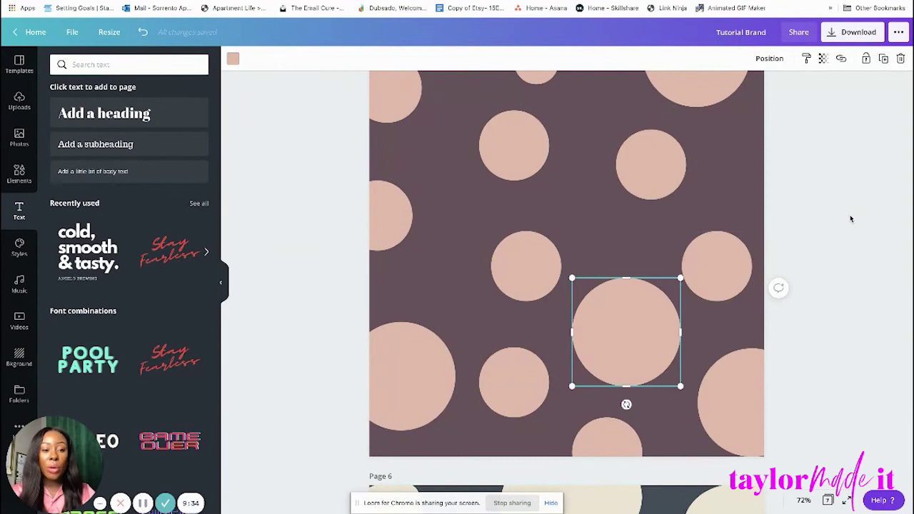
{"action": "scroll", "coordinate": [831, 228], "scroll_direction": "down", "scroll_amount": 12}
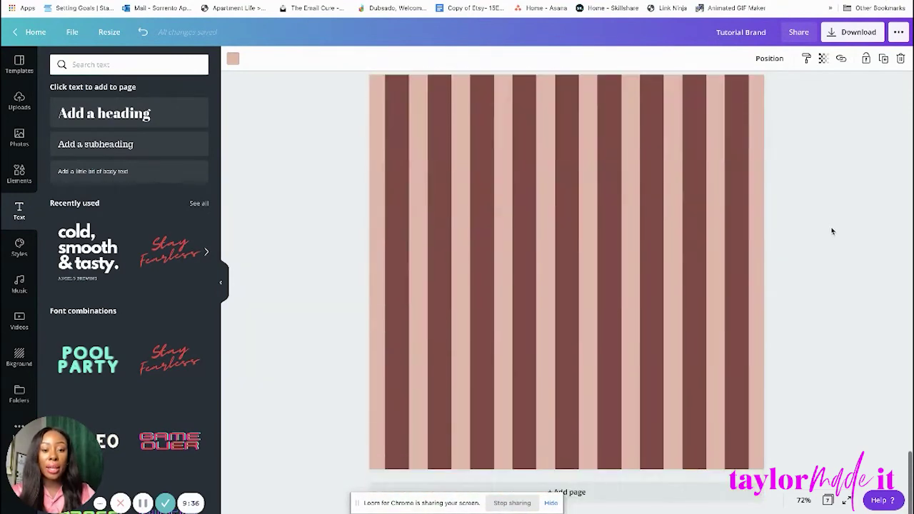
{"action": "scroll", "coordinate": [585, 215], "scroll_direction": "up", "scroll_amount": 5}
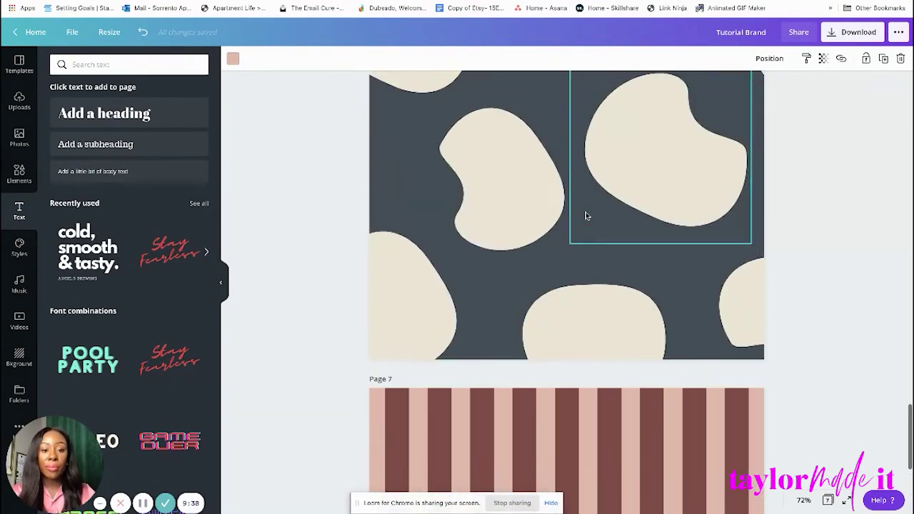
Paste a copy of page 6's cream blob onto the striped page 7.
{"action": "left_click", "coordinate": [632, 191]}
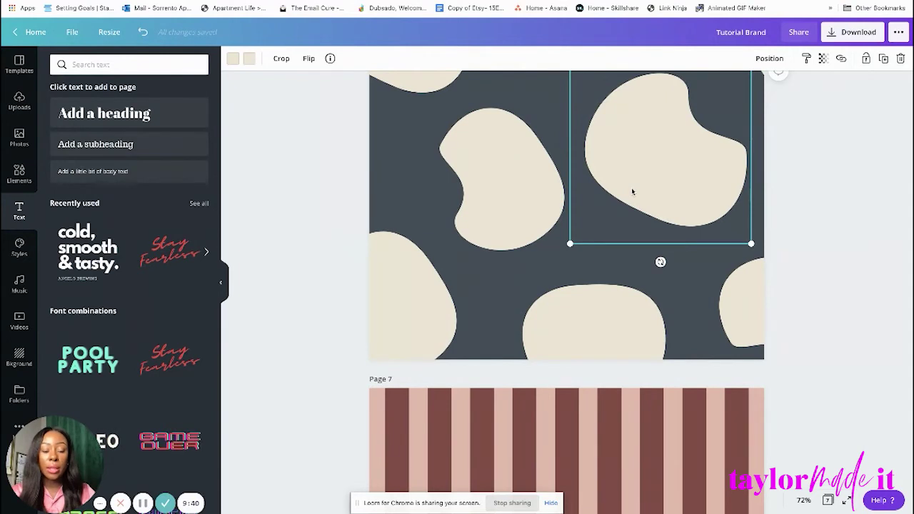
{"action": "scroll", "coordinate": [632, 191], "scroll_direction": "down", "scroll_amount": 5}
{"action": "left_click", "coordinate": [824, 212]}
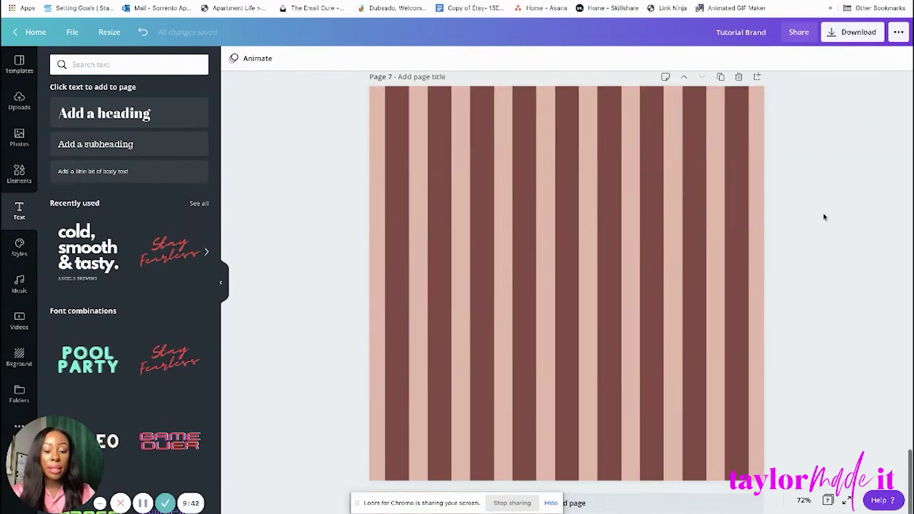
{"action": "key", "text": "ctrl+v"}
Enlarge the cream blob and reposition it on the stripes.
{"action": "left_click_drag", "start_coordinate": [596, 274], "coordinate": [485, 273]}
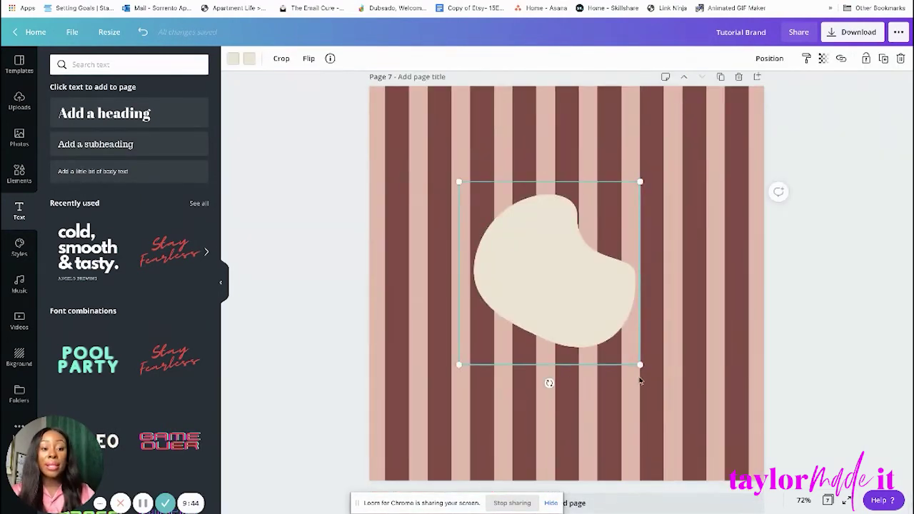
{"action": "left_click_drag", "start_coordinate": [641, 368], "coordinate": [764, 493]}
{"action": "left_click_drag", "start_coordinate": [643, 414], "coordinate": [596, 396]}
{"action": "left_click_drag", "start_coordinate": [595, 379], "coordinate": [594, 379]}
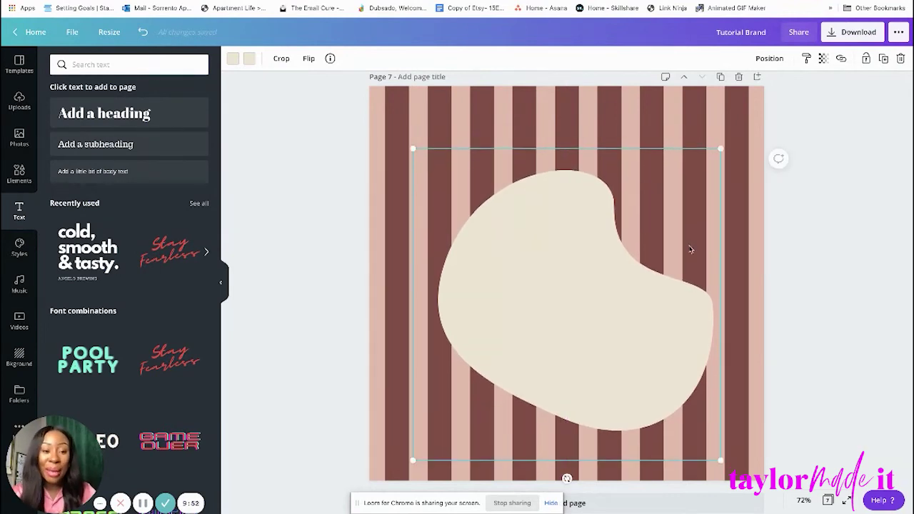
{"action": "left_click_drag", "start_coordinate": [720, 149], "coordinate": [740, 118]}
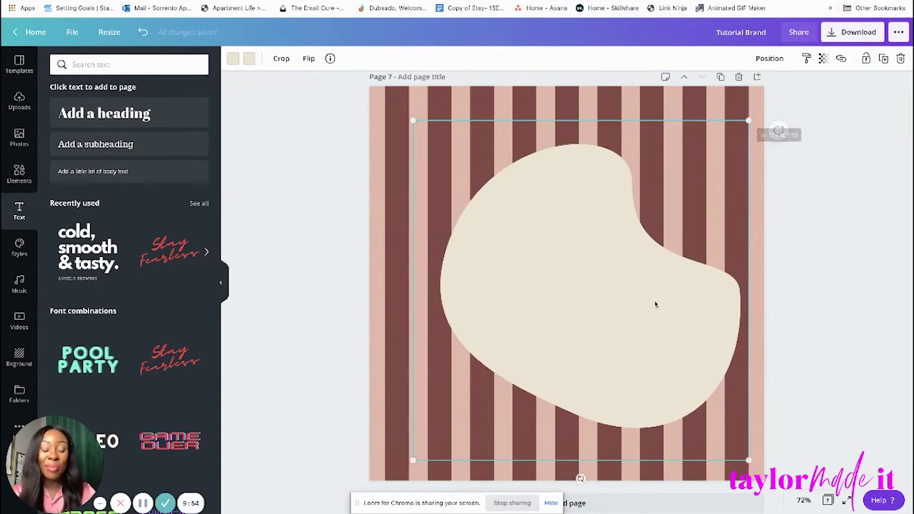
{"action": "mouse_move", "coordinate": [649, 310]}
{"action": "left_mouse_down"}
{"action": "mouse_move", "coordinate": [633, 310]}
{"action": "mouse_move", "coordinate": [636, 302]}
{"action": "left_mouse_up"}
{"action": "left_click", "coordinate": [832, 204]}
{"action": "left_click", "coordinate": [646, 300]}
Rotate the blob about 29° clockwise, then enlarge and reposition it.
{"action": "left_click_drag", "start_coordinate": [566, 471], "coordinate": [474, 450]}
{"action": "left_click_drag", "start_coordinate": [796, 214], "coordinate": [826, 190]}
{"action": "left_click_drag", "start_coordinate": [578, 231], "coordinate": [590, 247]}
Check the tilted blob on page 7, then scroll back toward the logo page.
{"action": "scroll", "coordinate": [612, 251], "scroll_direction": "up", "scroll_amount": 1}
{"action": "left_click", "coordinate": [862, 186]}
{"action": "scroll", "coordinate": [863, 186], "scroll_direction": "down", "scroll_amount": 1}
{"action": "scroll", "coordinate": [862, 188], "scroll_direction": "down", "scroll_amount": 1}
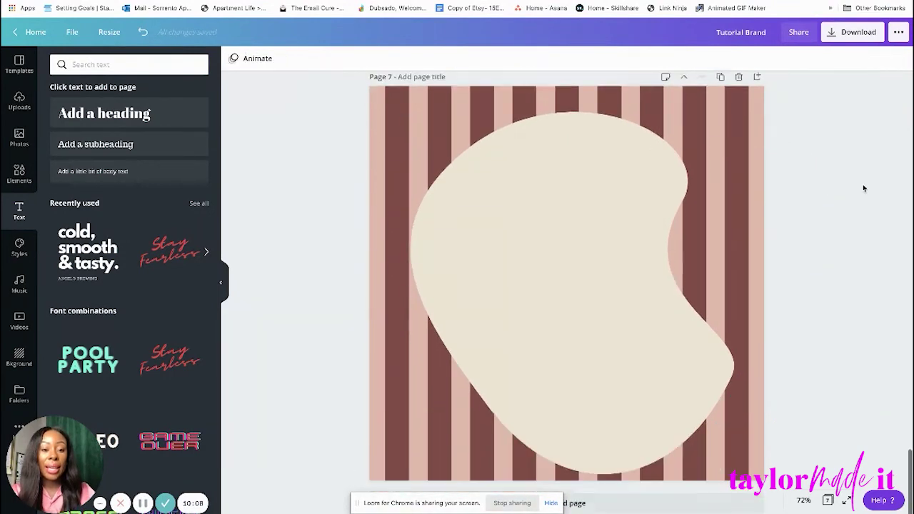
{"action": "scroll", "coordinate": [862, 187], "scroll_direction": "up", "scroll_amount": 1}
{"action": "scroll", "coordinate": [828, 197], "scroll_direction": "down", "scroll_amount": 1}
{"action": "left_click", "coordinate": [548, 303]}
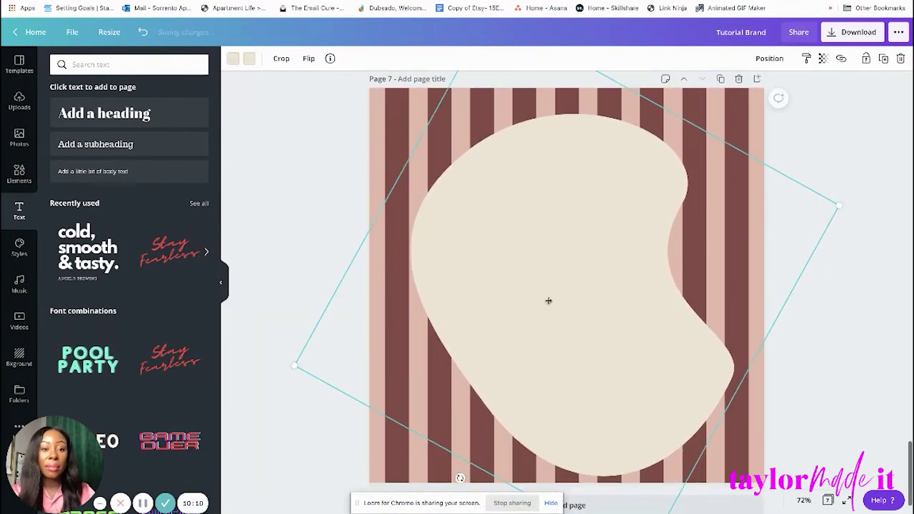
{"action": "left_click", "coordinate": [862, 204]}
{"action": "scroll", "coordinate": [864, 206], "scroll_direction": "up", "scroll_amount": 5}
{"action": "scroll", "coordinate": [864, 207], "scroll_direction": "up", "scroll_amount": 15}
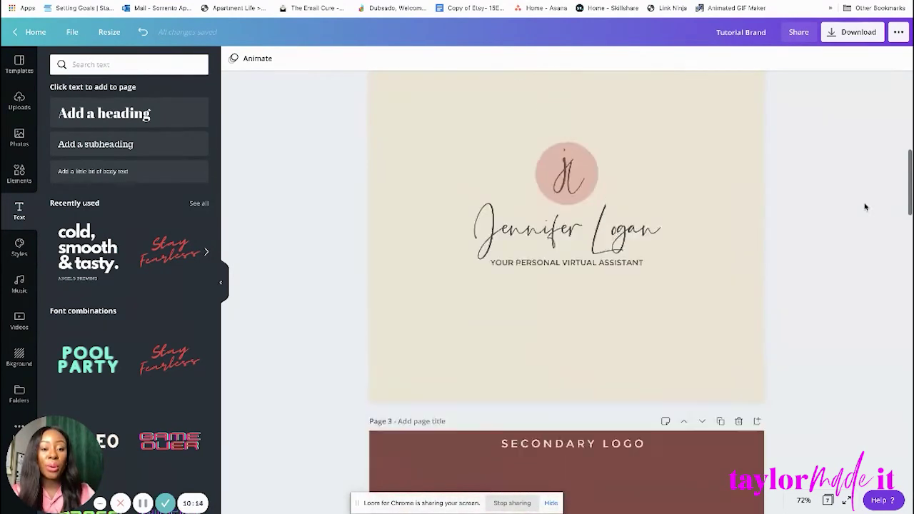
Undo the accidental move of page 2's background.
{"action": "scroll", "coordinate": [864, 207], "scroll_direction": "up", "scroll_amount": 1}
{"action": "left_click_drag", "start_coordinate": [530, 174], "coordinate": [554, 256]}
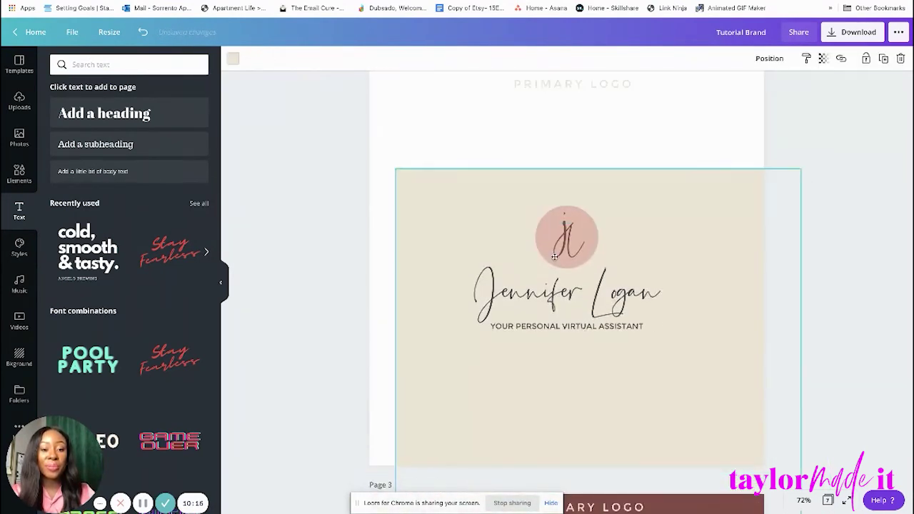
{"action": "left_click", "coordinate": [143, 32]}
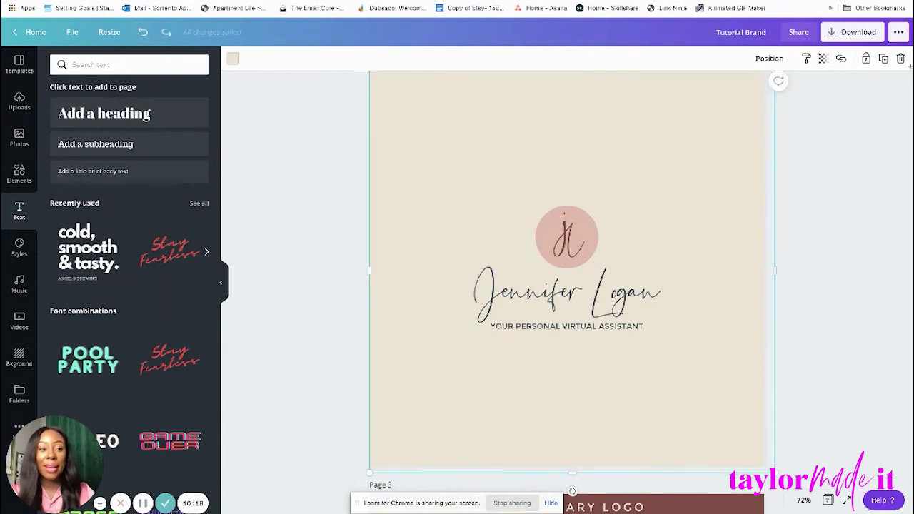
{"action": "left_click", "coordinate": [519, 182]}
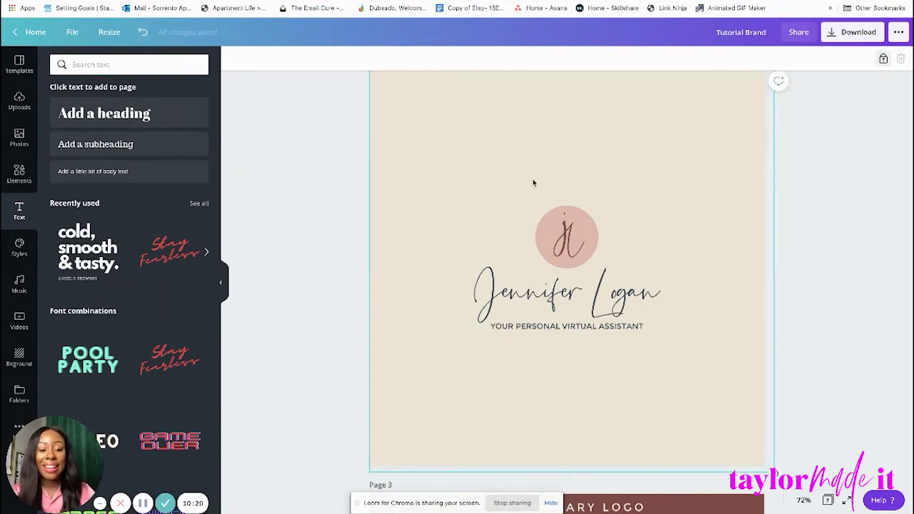
{"action": "left_click_drag", "start_coordinate": [532, 183], "coordinate": [622, 364]}
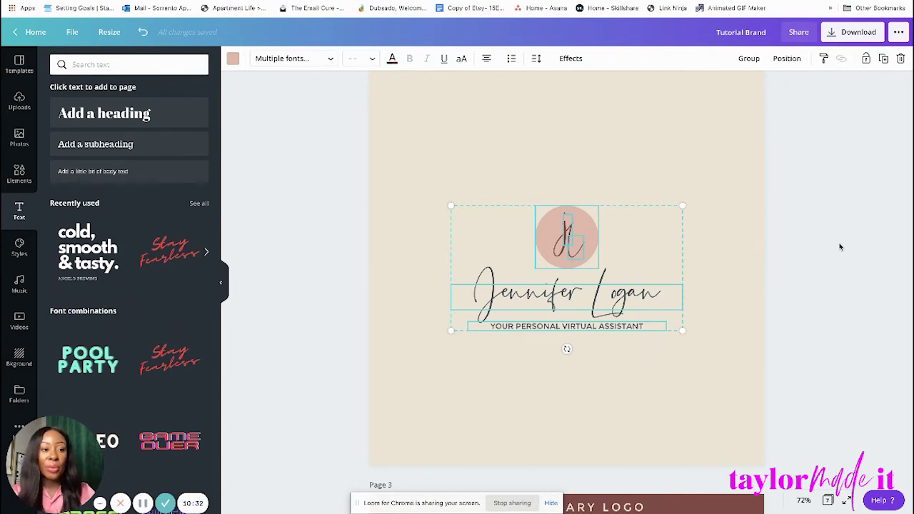
{"action": "left_click", "coordinate": [564, 351]}
{"action": "left_click_drag", "start_coordinate": [540, 166], "coordinate": [621, 406]}
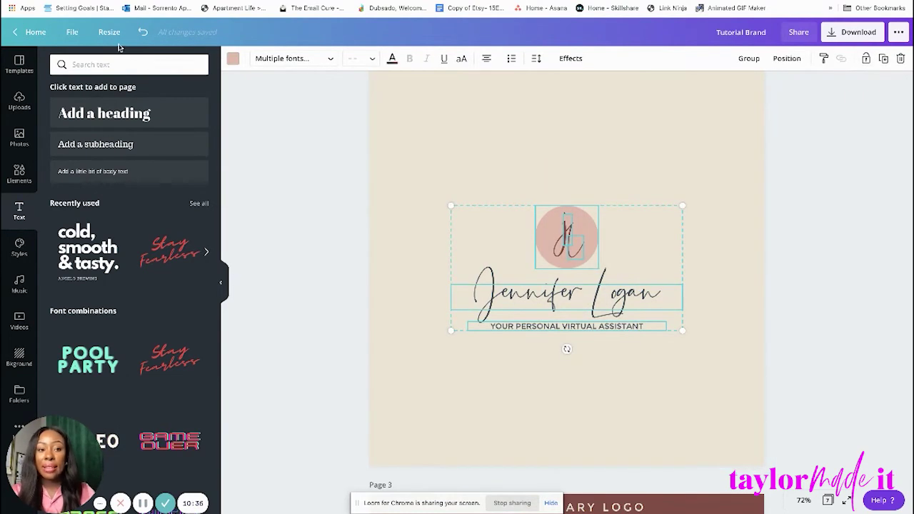
{"action": "left_click", "coordinate": [824, 58]}
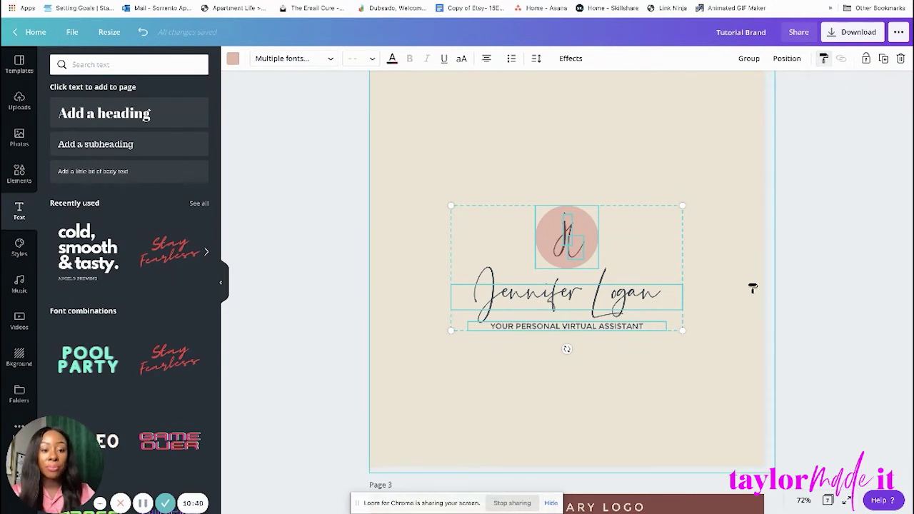
On page 7, undo the accidental pink style paste so the blob stays cream.
{"action": "scroll", "coordinate": [756, 296], "scroll_direction": "down", "scroll_amount": 5}
{"action": "scroll", "coordinate": [755, 296], "scroll_direction": "down", "scroll_amount": 15}
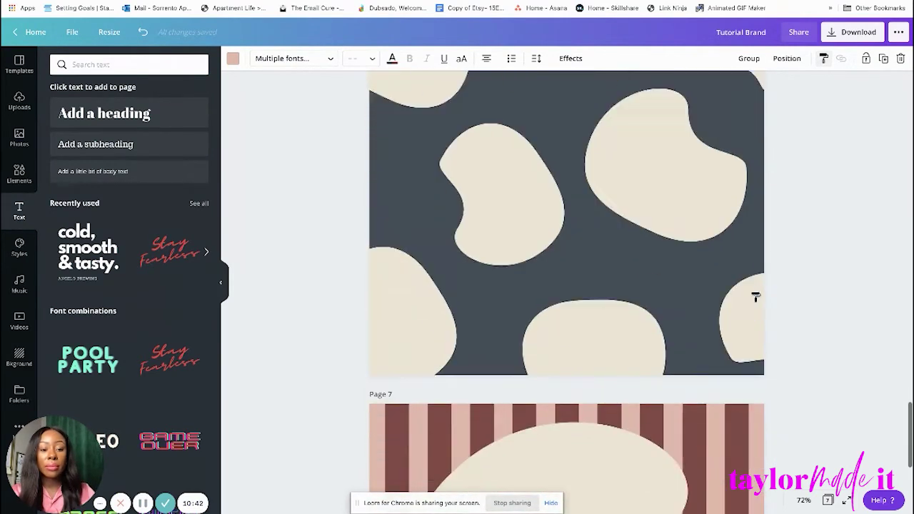
{"action": "left_click", "coordinate": [557, 364]}
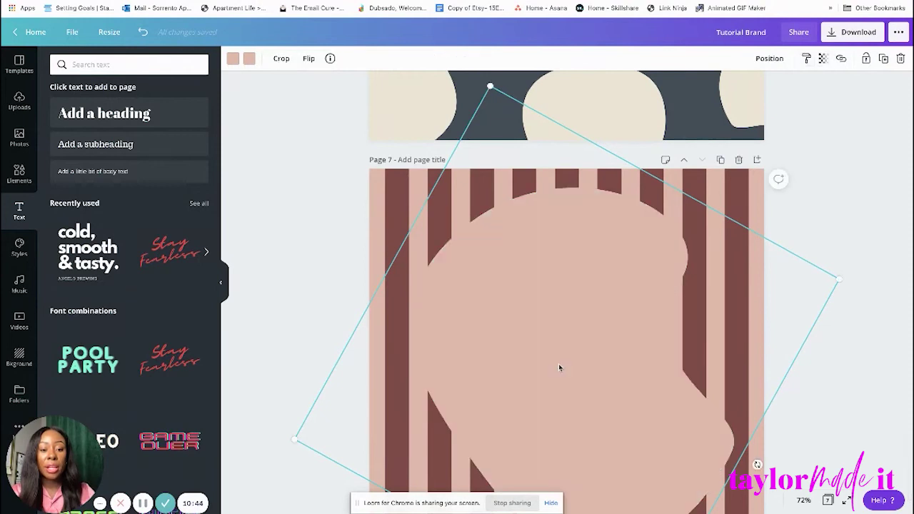
{"action": "left_click", "coordinate": [143, 31]}
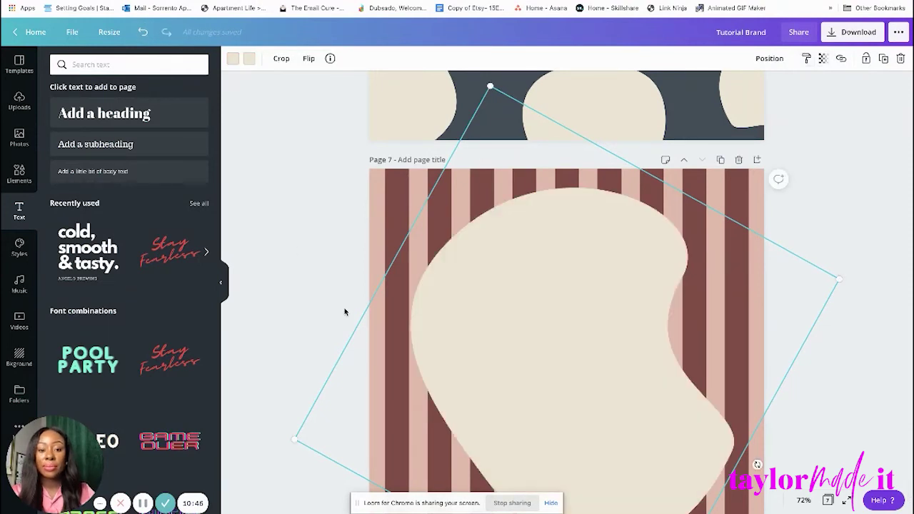
{"action": "scroll", "coordinate": [345, 311], "scroll_direction": "down", "scroll_amount": 3}
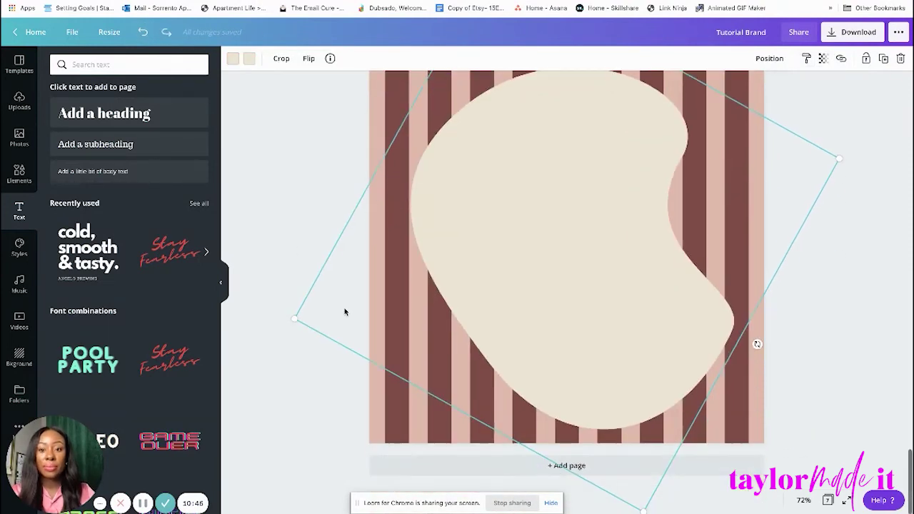
{"action": "left_click", "coordinate": [853, 100]}
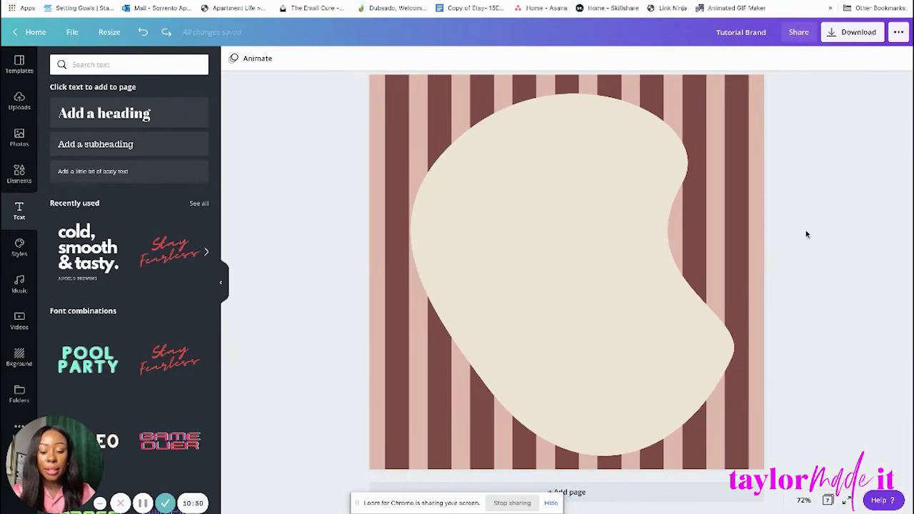
Paste the jl circle, script name and tagline onto page 7, centred on the cream blob.
{"action": "key", "text": "ctrl+v"}
{"action": "left_click_drag", "start_coordinate": [576, 234], "coordinate": [572, 235]}
{"action": "left_click", "coordinate": [854, 168]}
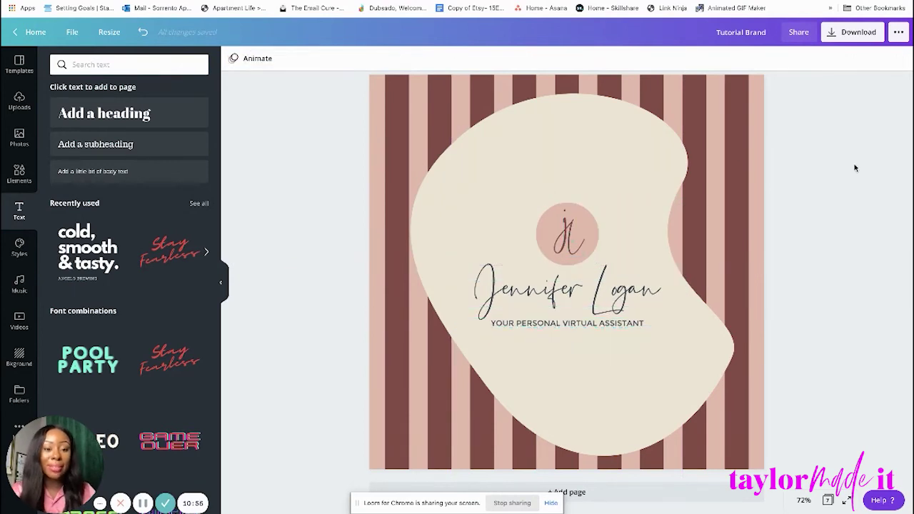
{"action": "scroll", "coordinate": [854, 168], "scroll_direction": "up", "scroll_amount": 1}
{"action": "scroll", "coordinate": [854, 168], "scroll_direction": "down", "scroll_amount": 1}
{"action": "scroll", "coordinate": [855, 168], "scroll_direction": "up", "scroll_amount": 1}
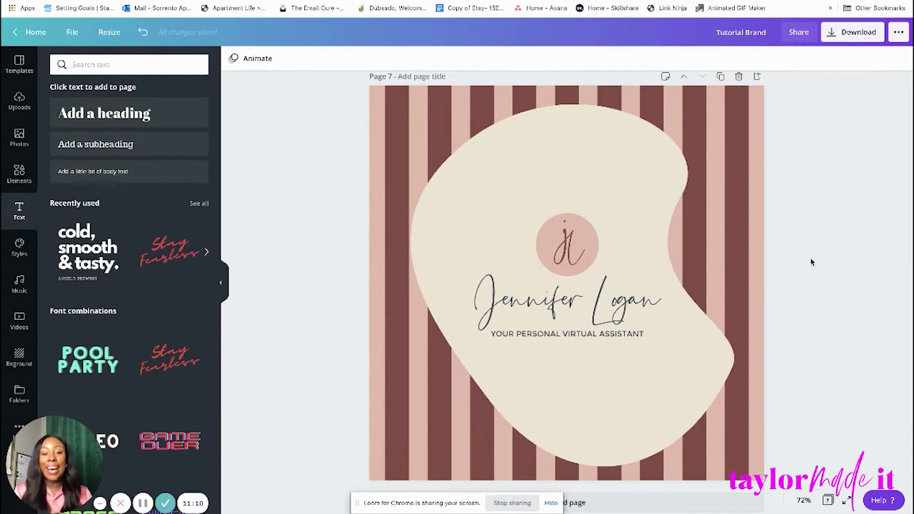
{"action": "scroll", "coordinate": [811, 262], "scroll_direction": "up", "scroll_amount": 6}
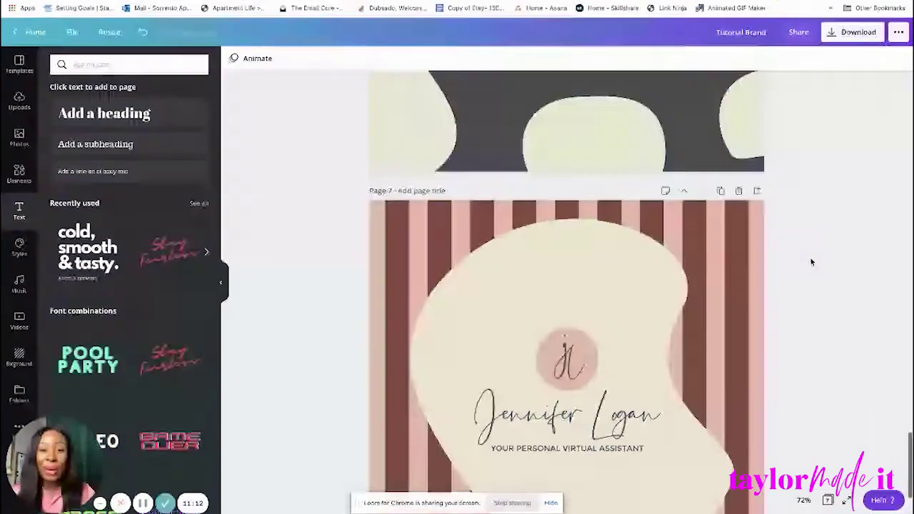
{"action": "scroll", "coordinate": [811, 262], "scroll_direction": "up", "scroll_amount": 8}
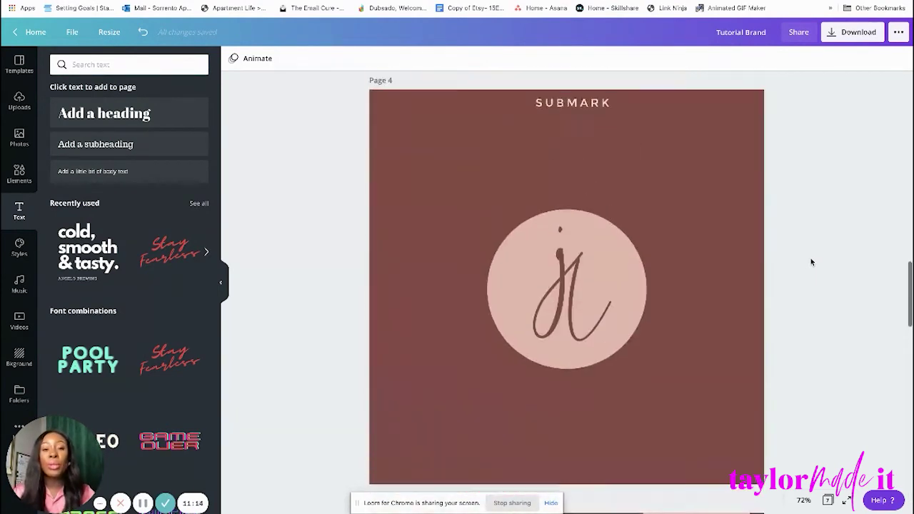
{"action": "scroll", "coordinate": [811, 262], "scroll_direction": "up", "scroll_amount": 10}
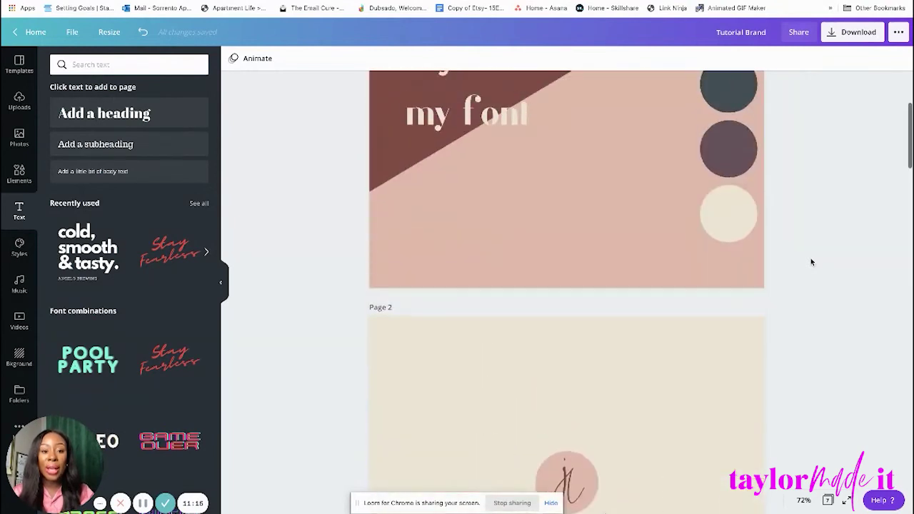
{"action": "scroll", "coordinate": [810, 262], "scroll_direction": "up", "scroll_amount": 2}
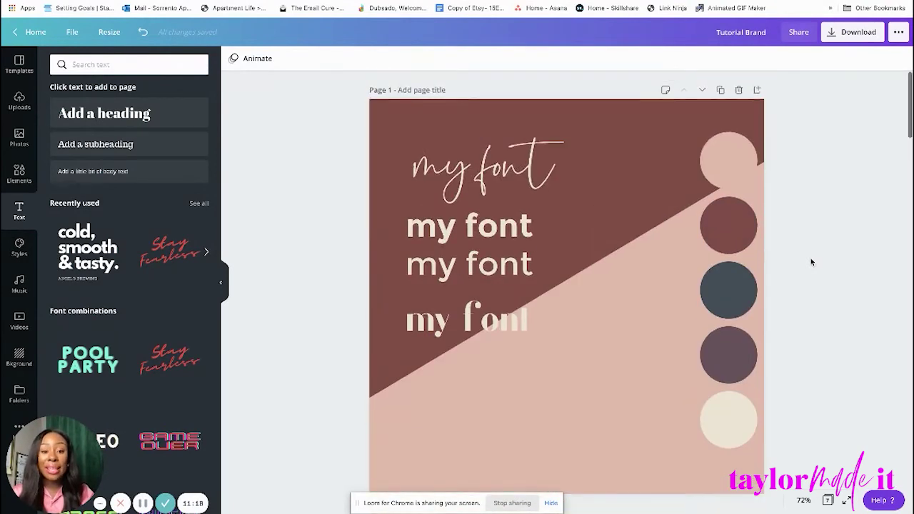
{"action": "scroll", "coordinate": [811, 262], "scroll_direction": "down", "scroll_amount": 8}
{"action": "scroll", "coordinate": [810, 262], "scroll_direction": "down", "scroll_amount": 4}
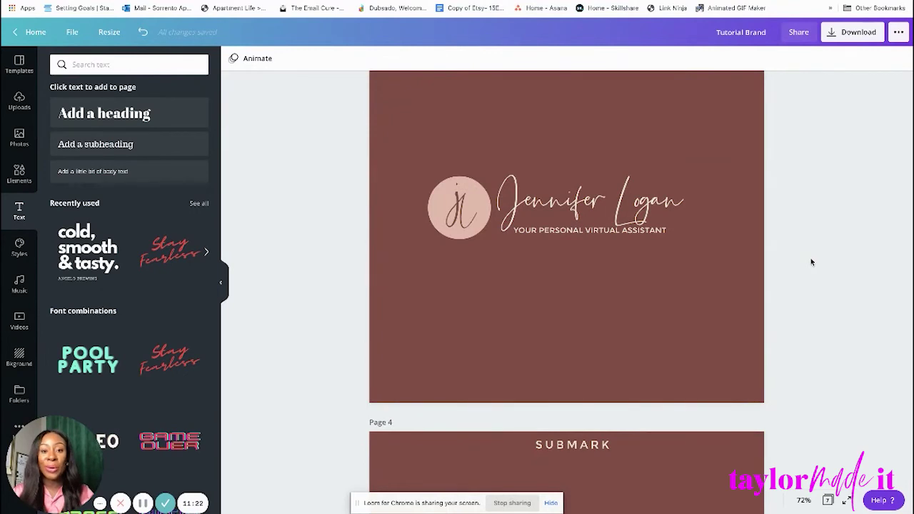
{"action": "scroll", "coordinate": [810, 262], "scroll_direction": "down", "scroll_amount": 2}
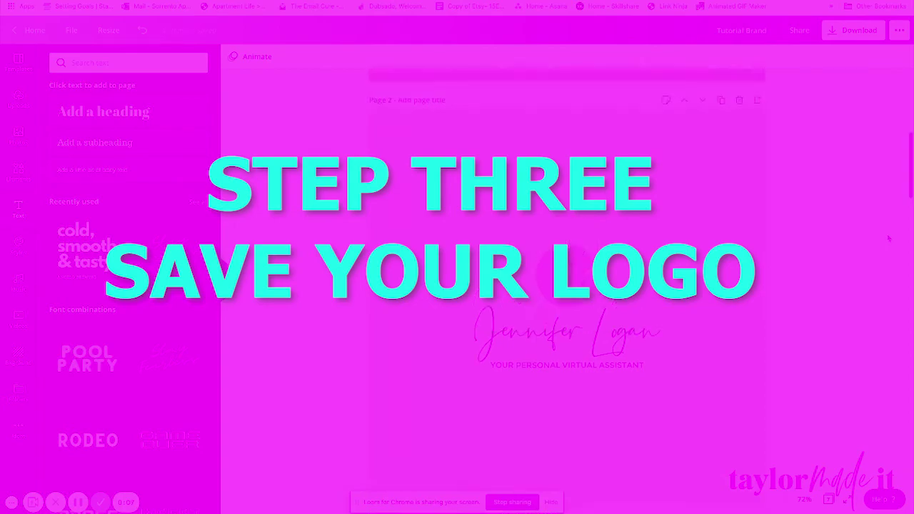
Scroll down to page 4 and back up to page 2's cream primary logo.
{"action": "scroll", "coordinate": [888, 237], "scroll_direction": "up", "scroll_amount": 6}
{"action": "scroll", "coordinate": [888, 238], "scroll_direction": "down", "scroll_amount": 6}
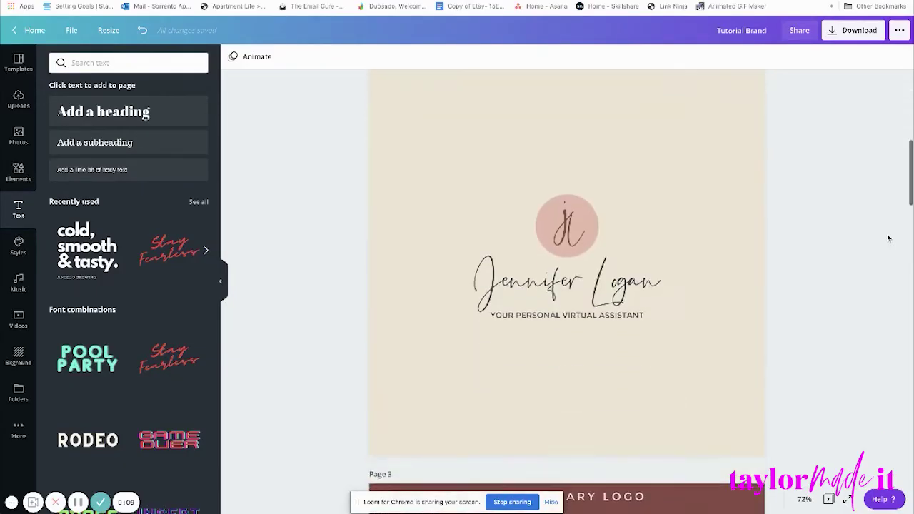
{"action": "scroll", "coordinate": [888, 238], "scroll_direction": "up", "scroll_amount": 1}
{"action": "scroll", "coordinate": [664, 343], "scroll_direction": "down", "scroll_amount": 2}
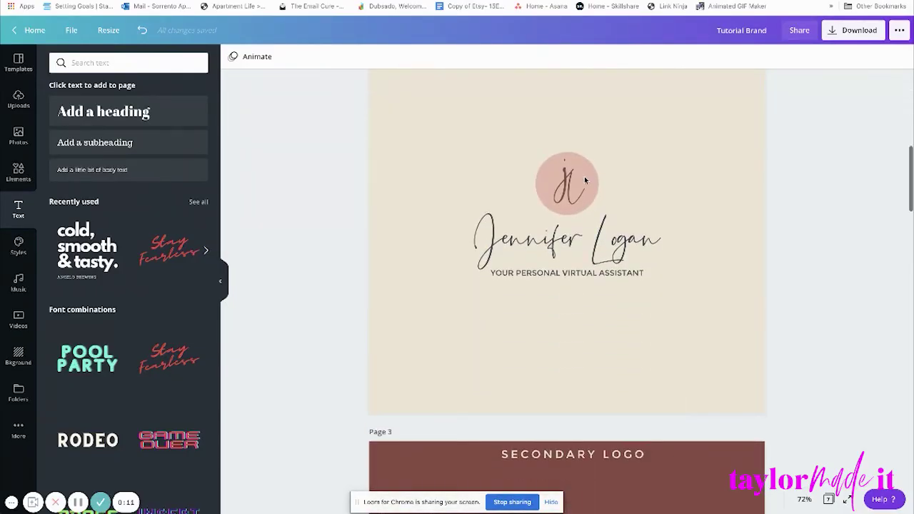
{"action": "scroll", "coordinate": [614, 179], "scroll_direction": "up", "scroll_amount": 1}
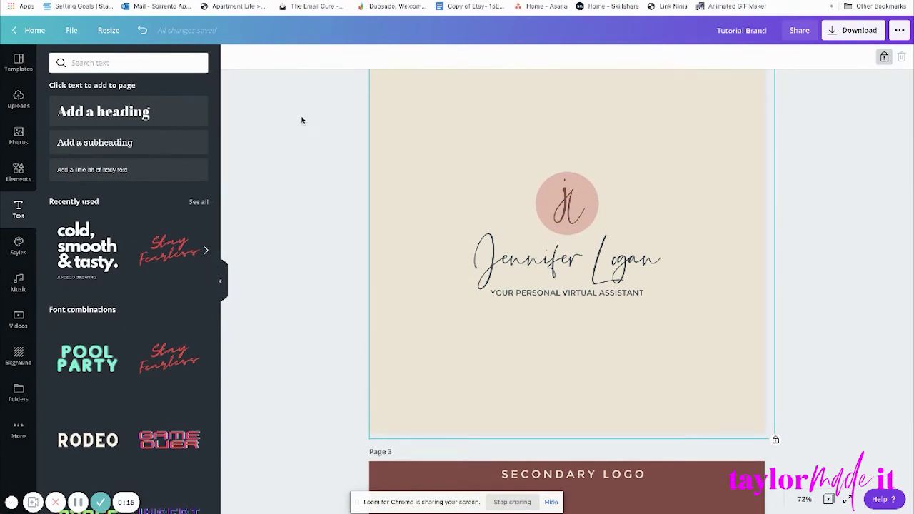
{"action": "scroll", "coordinate": [321, 130], "scroll_direction": "up", "scroll_amount": 2}
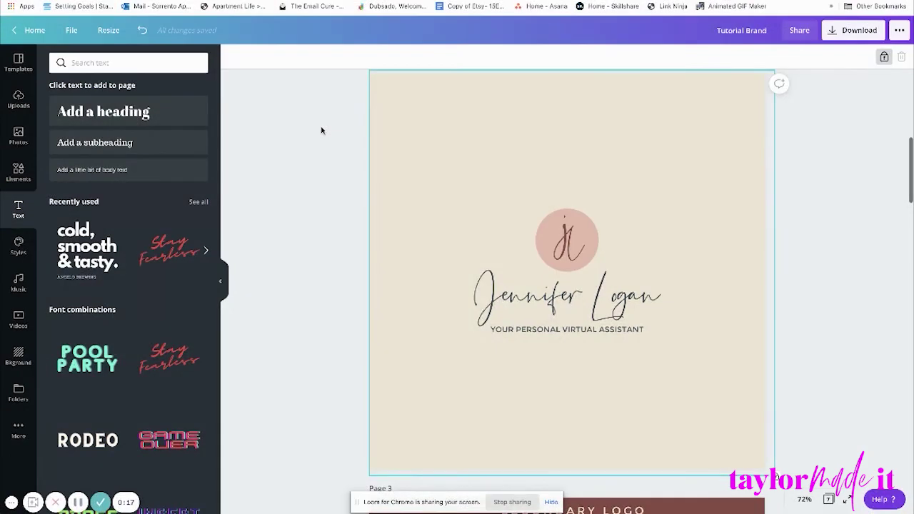
{"action": "scroll", "coordinate": [444, 177], "scroll_direction": "down", "scroll_amount": 10}
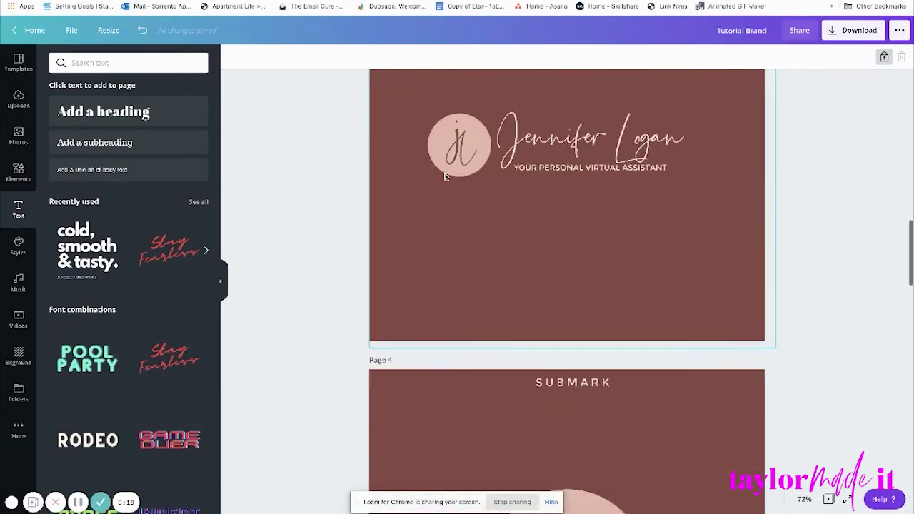
{"action": "scroll", "coordinate": [444, 176], "scroll_direction": "down", "scroll_amount": 15}
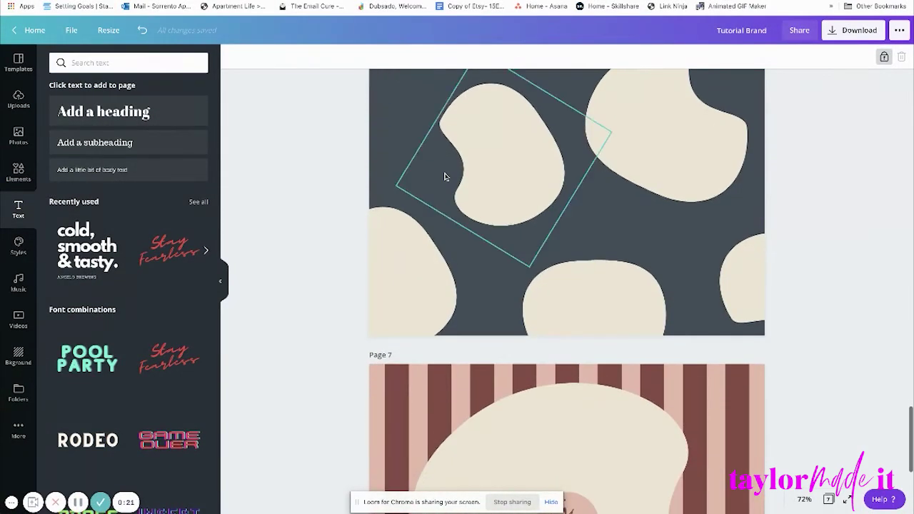
{"action": "scroll", "coordinate": [444, 176], "scroll_direction": "up", "scroll_amount": 20}
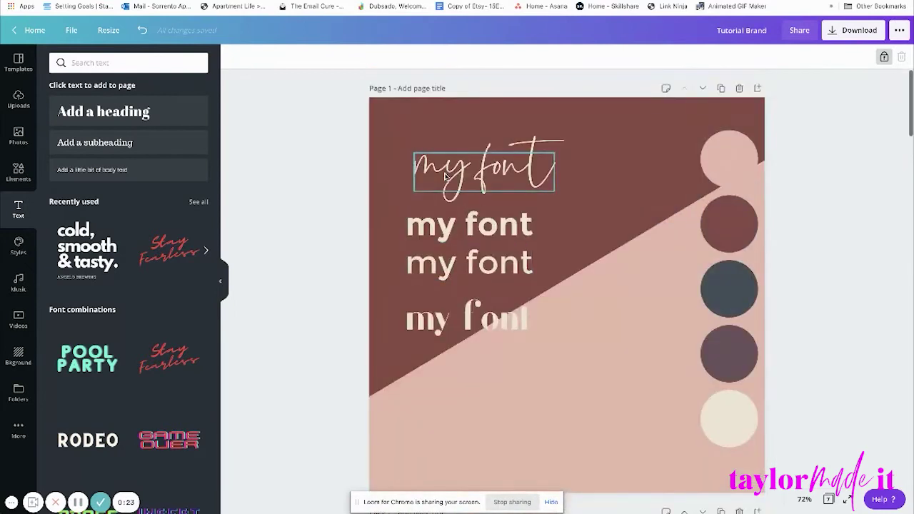
{"action": "scroll", "coordinate": [648, 261], "scroll_direction": "down", "scroll_amount": 8}
{"action": "scroll", "coordinate": [648, 260], "scroll_direction": "up", "scroll_amount": 2}
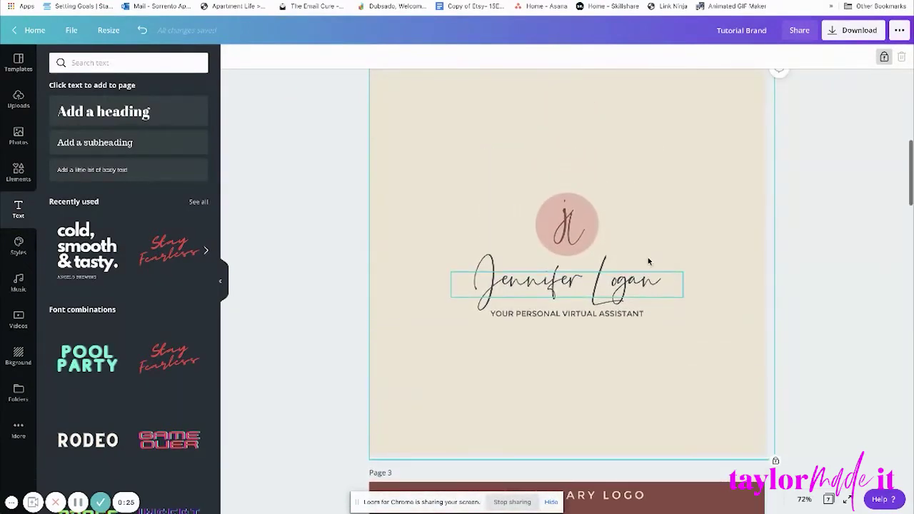
{"action": "scroll", "coordinate": [791, 250], "scroll_direction": "down", "scroll_amount": 10}
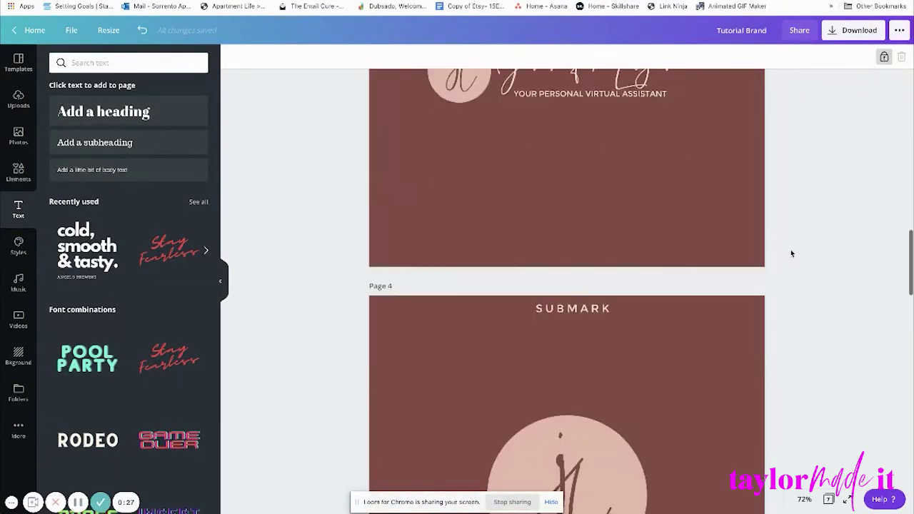
{"action": "scroll", "coordinate": [791, 253], "scroll_direction": "down", "scroll_amount": 1}
{"action": "scroll", "coordinate": [791, 254], "scroll_direction": "up", "scroll_amount": 8}
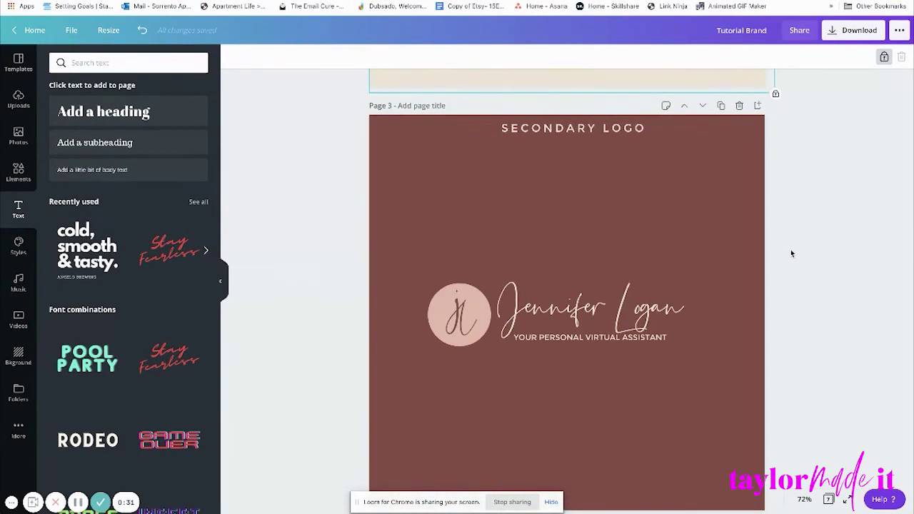
{"action": "scroll", "coordinate": [791, 253], "scroll_direction": "up", "scroll_amount": 4}
{"action": "scroll", "coordinate": [790, 250], "scroll_direction": "up", "scroll_amount": 1}
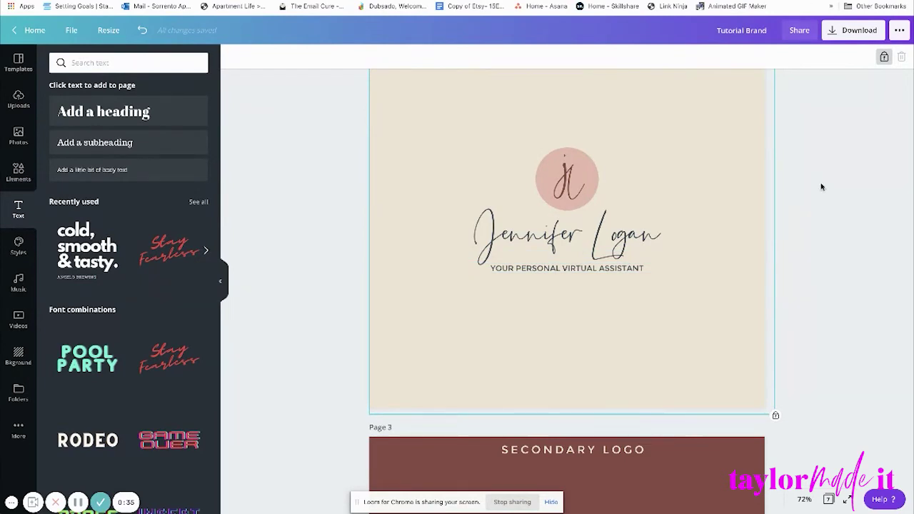
Create a new blank Logo design via File > Create new design, searching 'logo'.
{"action": "left_click_drag", "start_coordinate": [557, 136], "coordinate": [592, 286]}
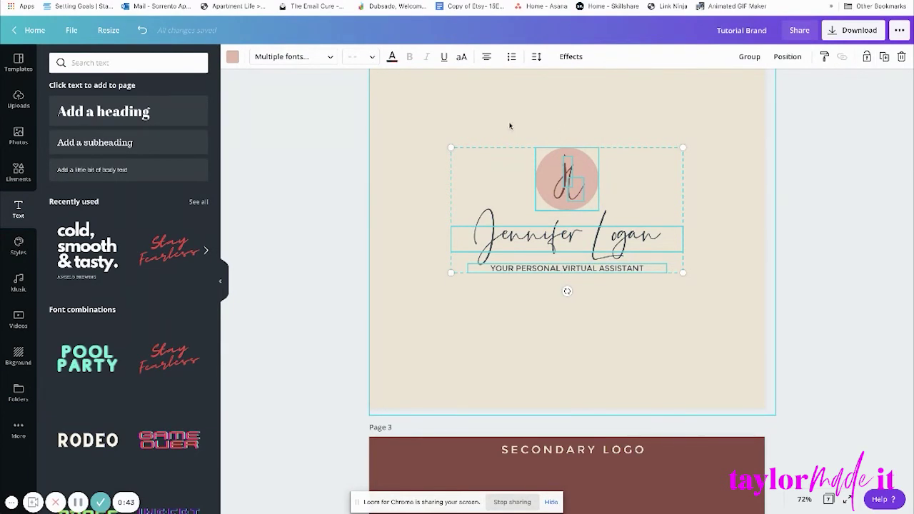
{"action": "left_click", "coordinate": [316, 126]}
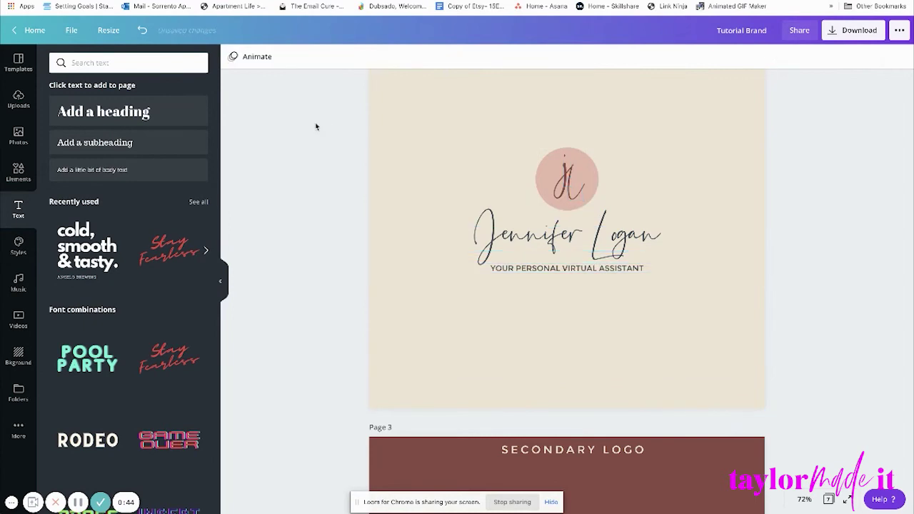
{"action": "left_click", "coordinate": [72, 30]}
{"action": "left_click", "coordinate": [112, 105]}
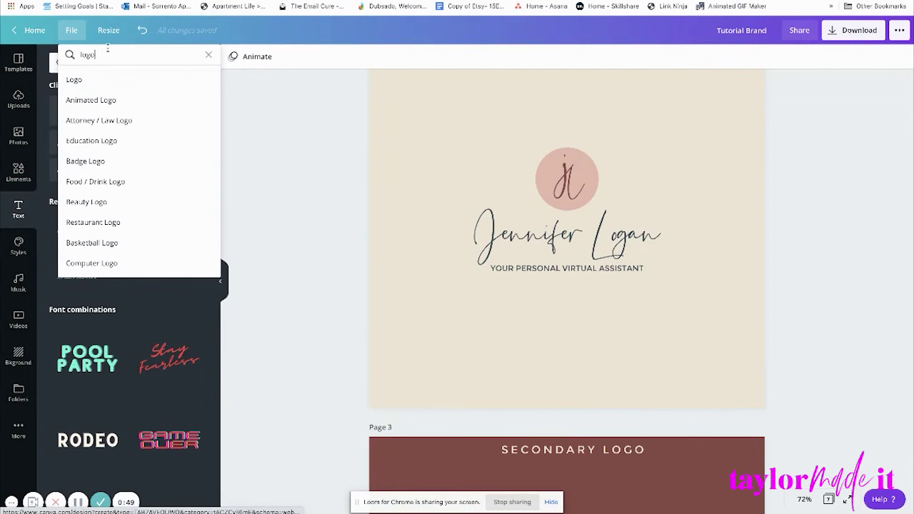
{"action": "left_click", "coordinate": [137, 81]}
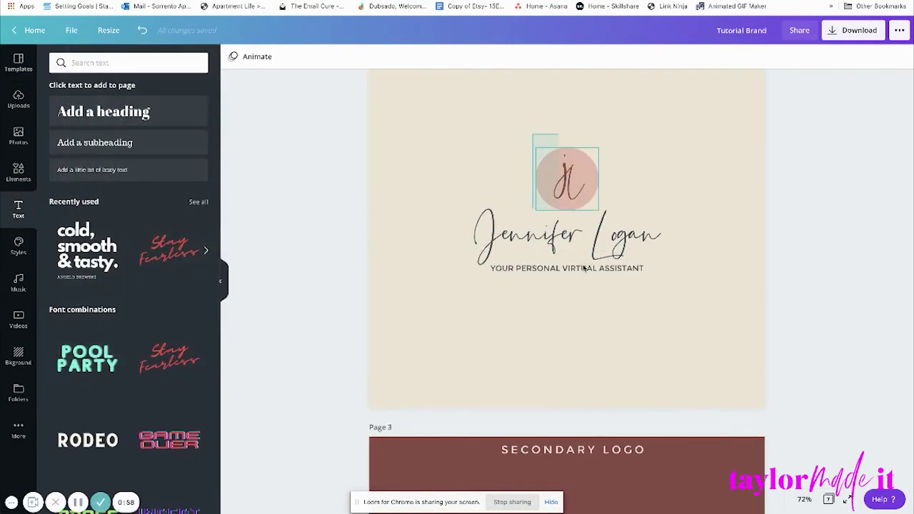
Copy the monogram, name and tagline and paste them into the new Logo design.
{"action": "left_click_drag", "start_coordinate": [584, 267], "coordinate": [620, 313]}
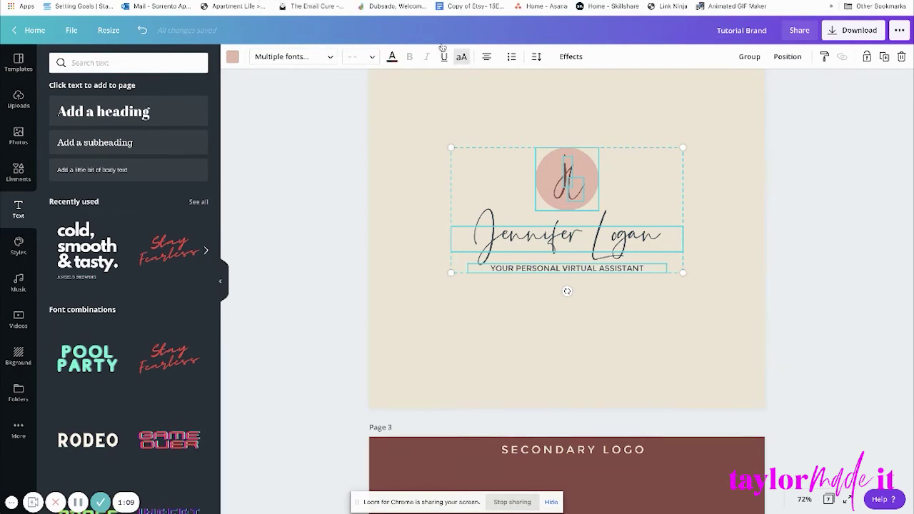
{"action": "key", "text": "ctrl+Tab"}
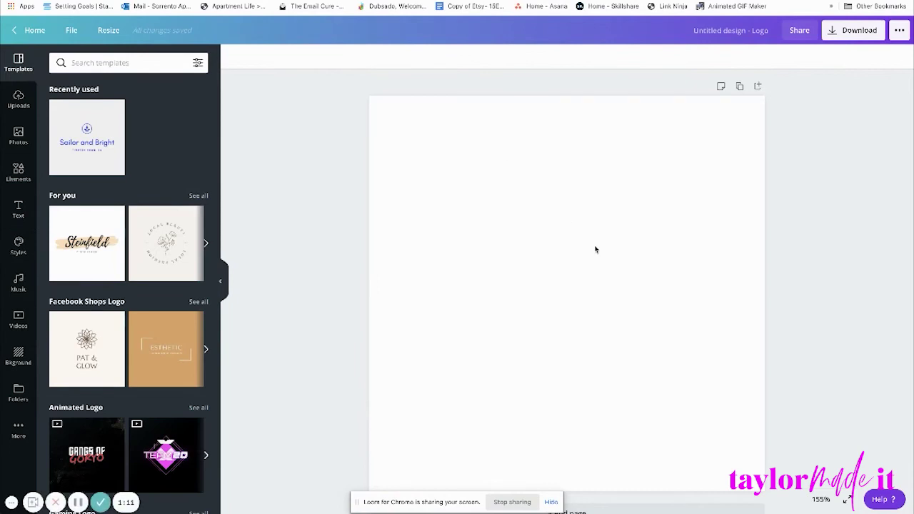
{"action": "key", "text": "ctrl+v"}
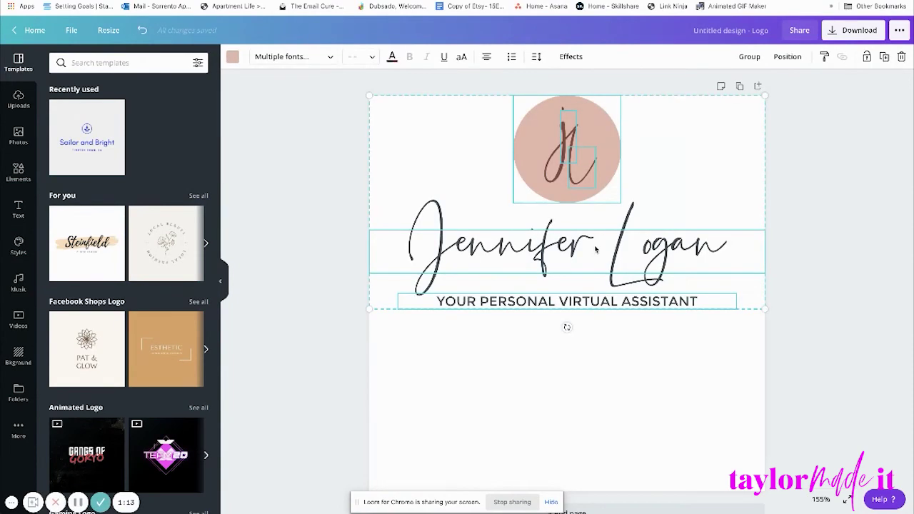
Centre the pasted logo on the new design's white canvas using the guides.
{"action": "left_click_drag", "start_coordinate": [577, 166], "coordinate": [579, 260]}
{"action": "left_click", "coordinate": [646, 157]}
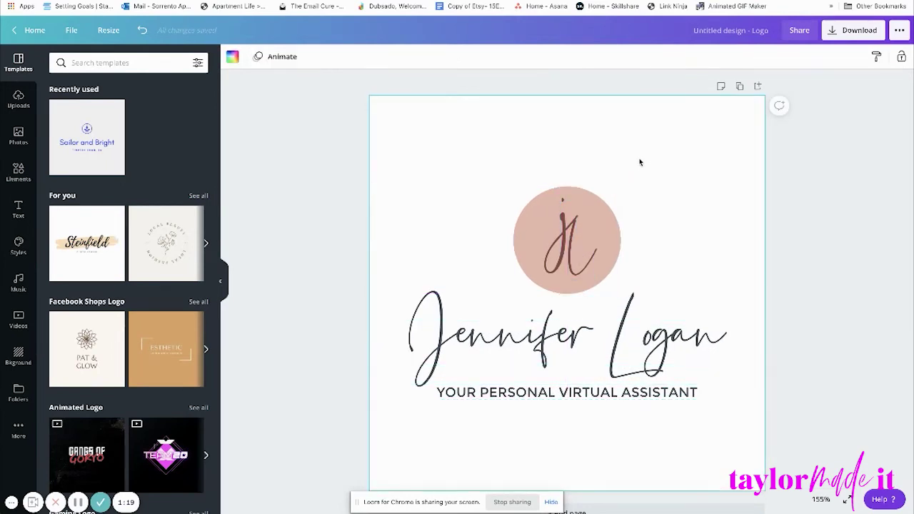
{"action": "left_click_drag", "start_coordinate": [536, 136], "coordinate": [606, 500]}
{"action": "left_click_drag", "start_coordinate": [565, 298], "coordinate": [603, 289]}
{"action": "left_click", "coordinate": [645, 135]}
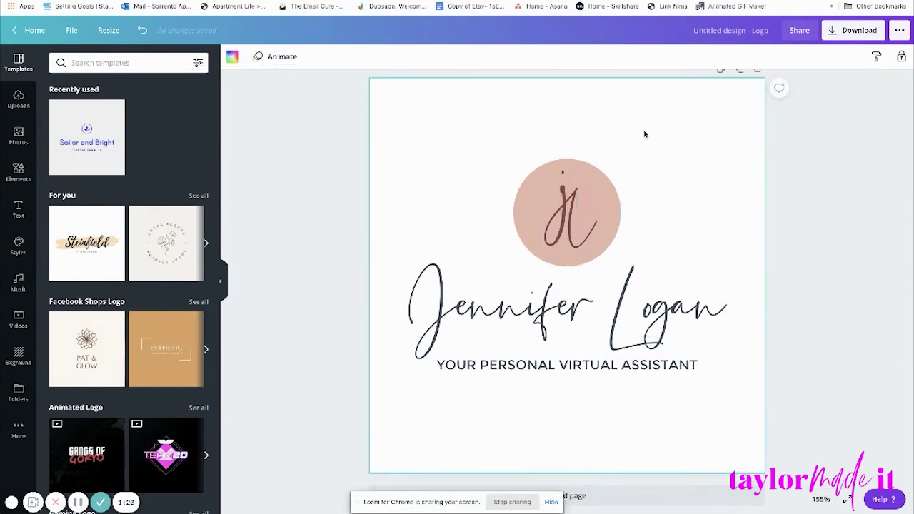
{"action": "left_click", "coordinate": [749, 30]}
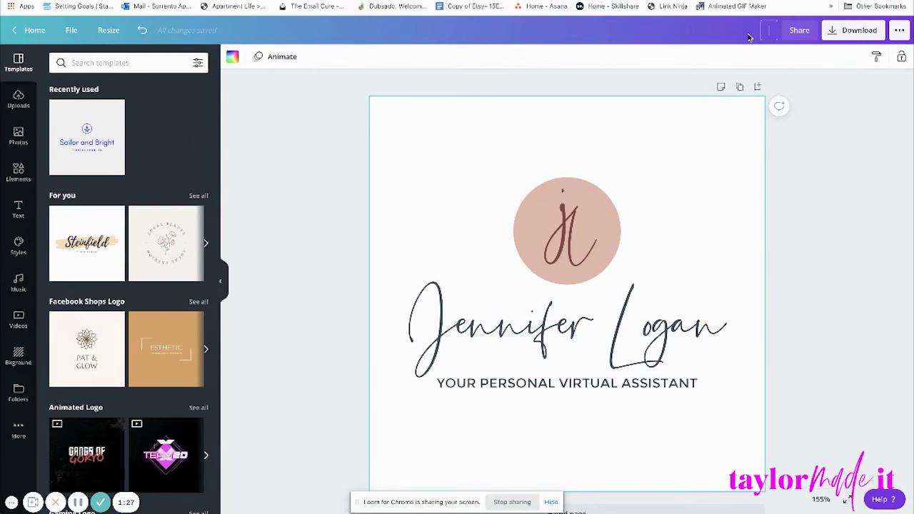
Enter 'Primary Logo Design Tutorial' as the design title and show the Download panel.
{"action": "type", "text": "Primary Logo Design Tu"}
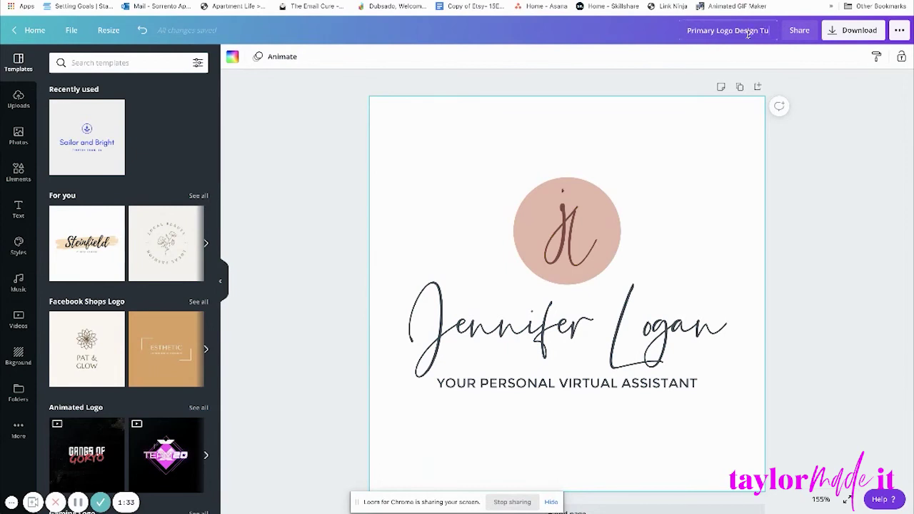
{"action": "type", "text": "torial"}
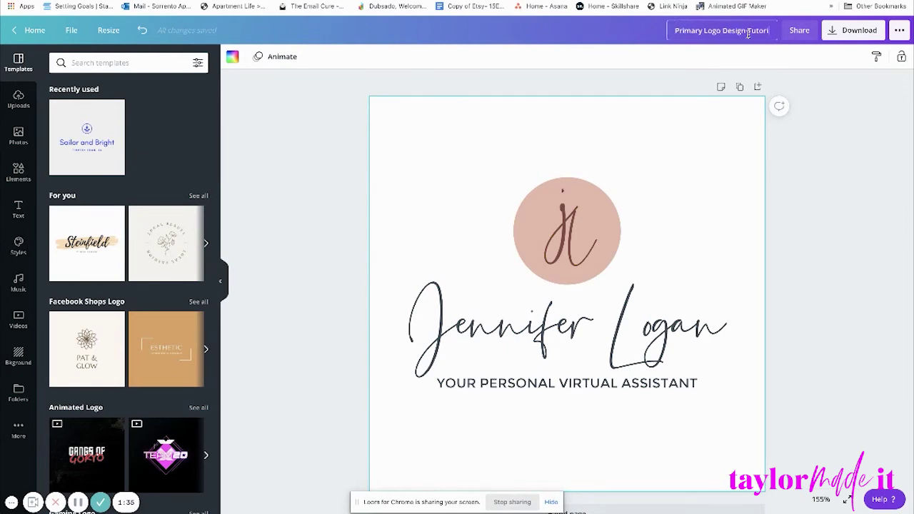
{"action": "left_click", "coordinate": [857, 31]}
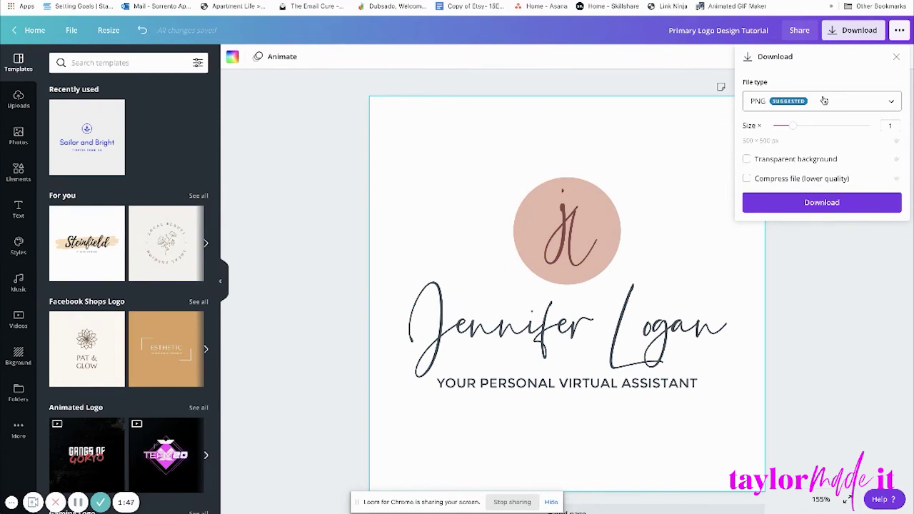
Download the logo as a PNG with transparent background, then dismiss the print promotion.
{"action": "left_click", "coordinate": [824, 100]}
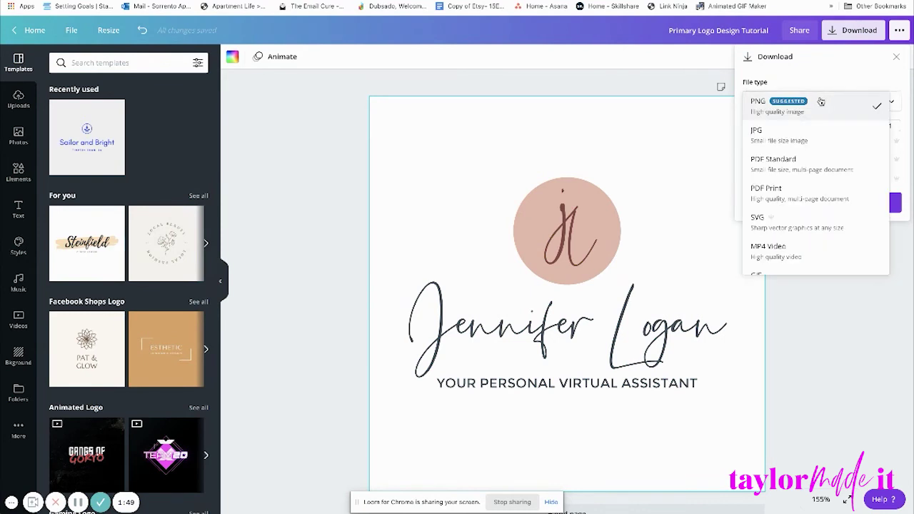
{"action": "left_click", "coordinate": [818, 100]}
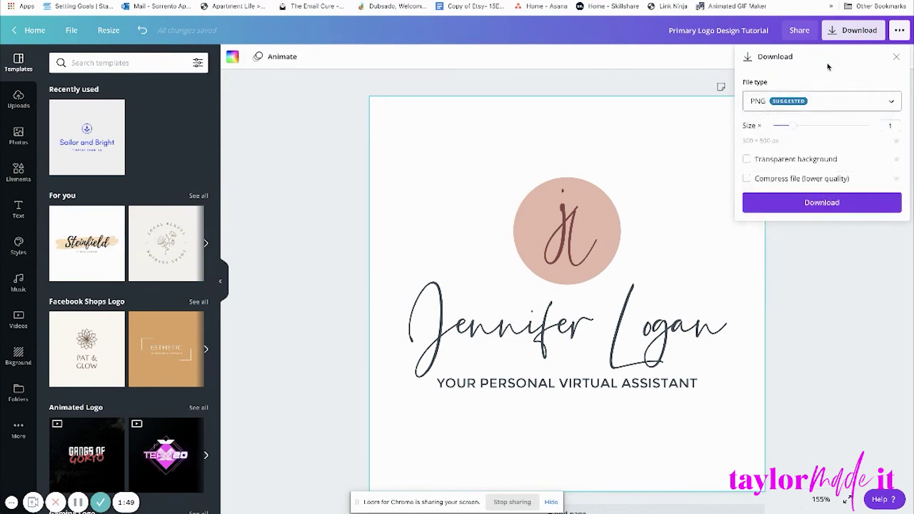
{"action": "left_click", "coordinate": [748, 160]}
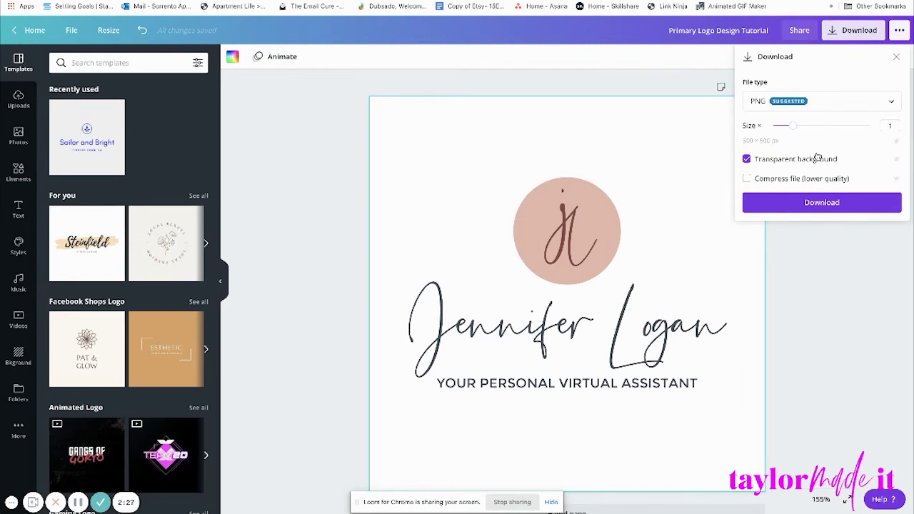
{"action": "left_click", "coordinate": [827, 203]}
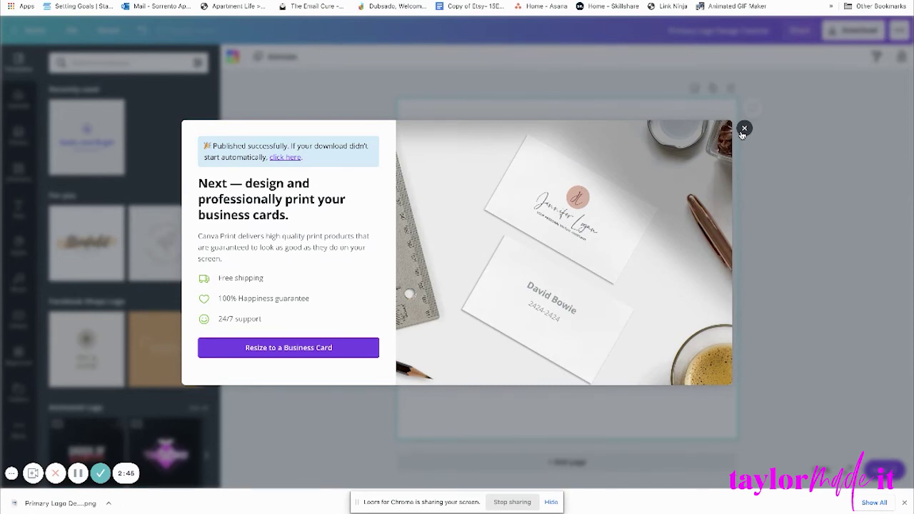
{"action": "left_click", "coordinate": [743, 129]}
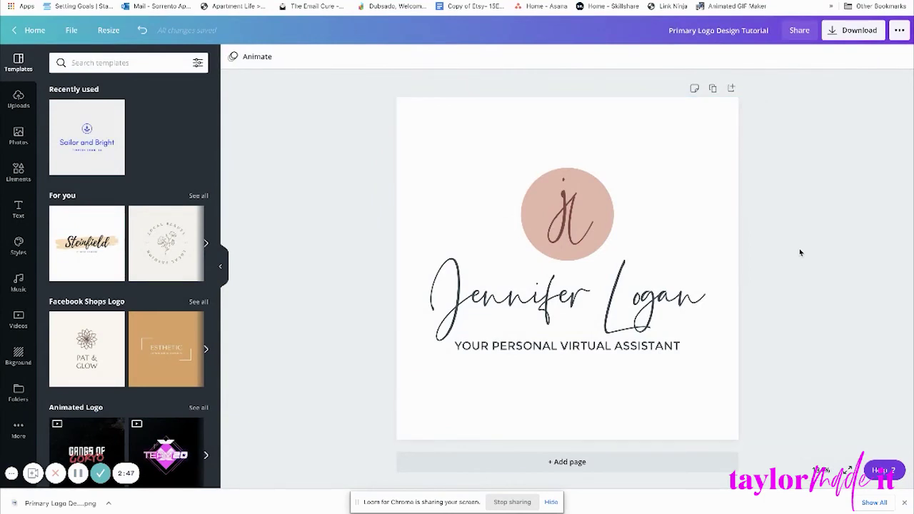
{"action": "left_click", "coordinate": [832, 34]}
{"action": "left_click", "coordinate": [798, 107]}
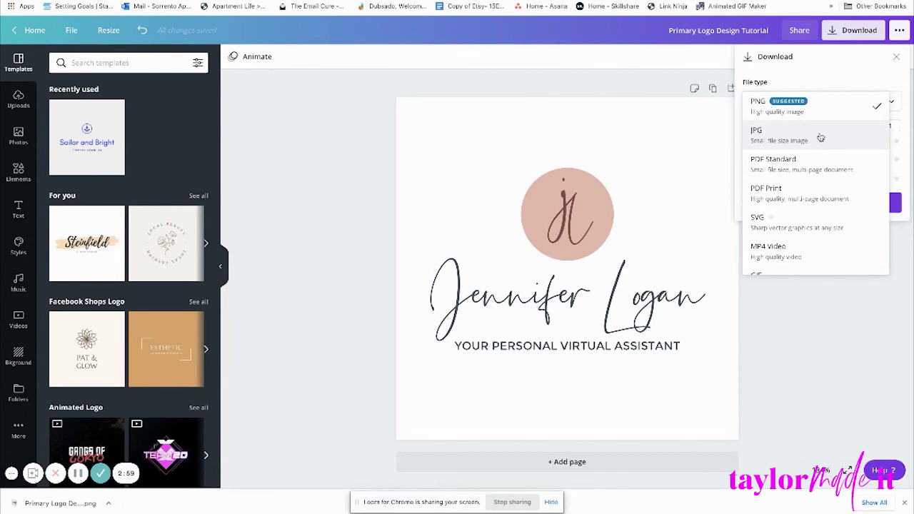
{"action": "scroll", "coordinate": [826, 168], "scroll_direction": "down", "scroll_amount": 1}
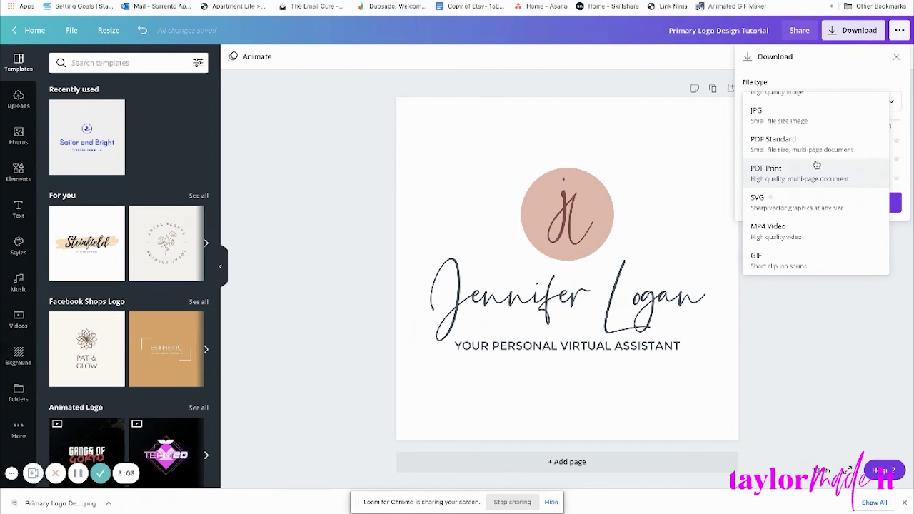
{"action": "scroll", "coordinate": [816, 168], "scroll_direction": "up", "scroll_amount": 1}
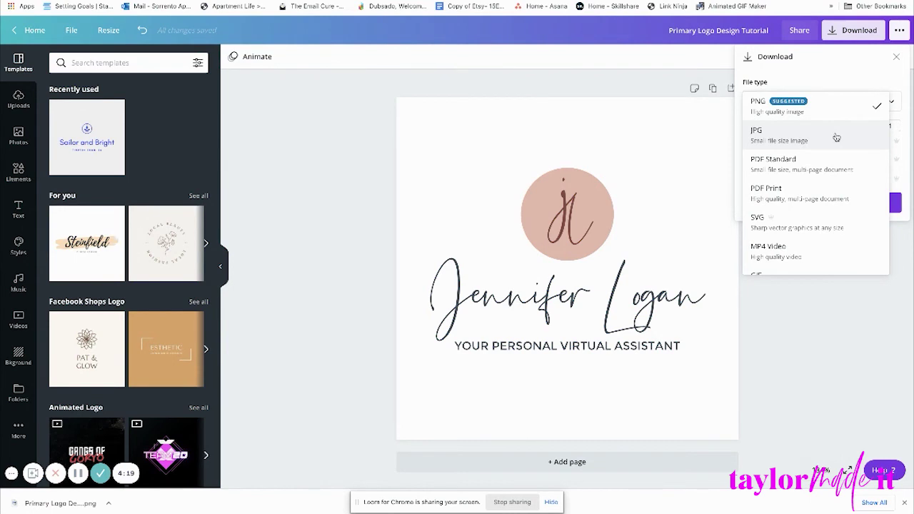
{"action": "left_click", "coordinate": [859, 356]}
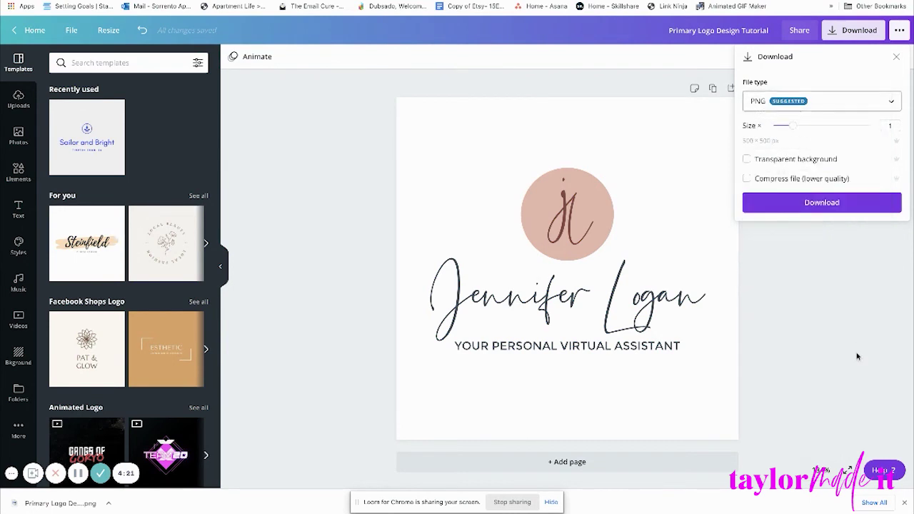
{"action": "left_click", "coordinate": [821, 289]}
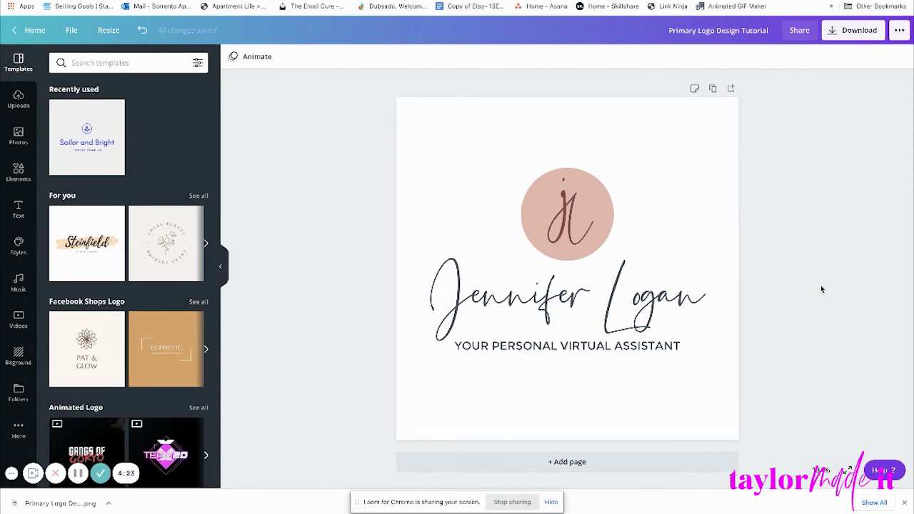